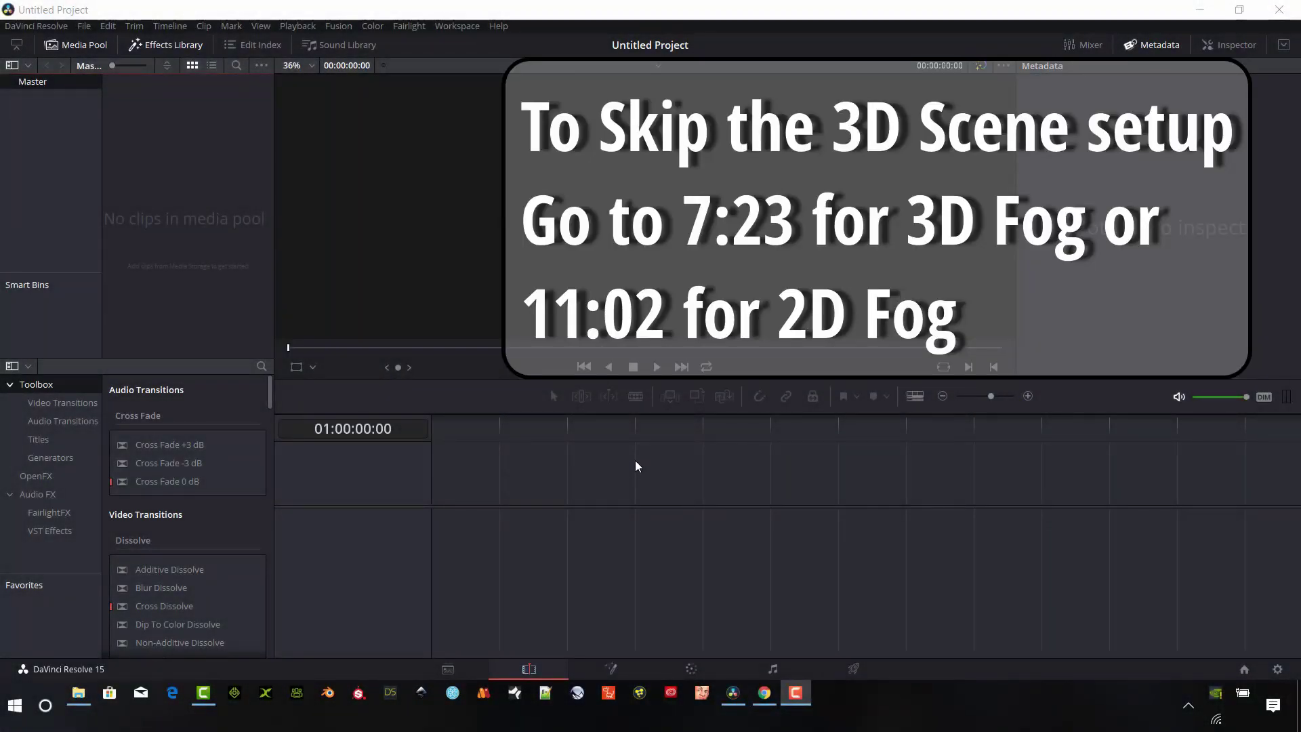
# Step: Place a Solid Color generator on the timeline and extend it to 01:00:07:00
pyautogui.click(65, 459)
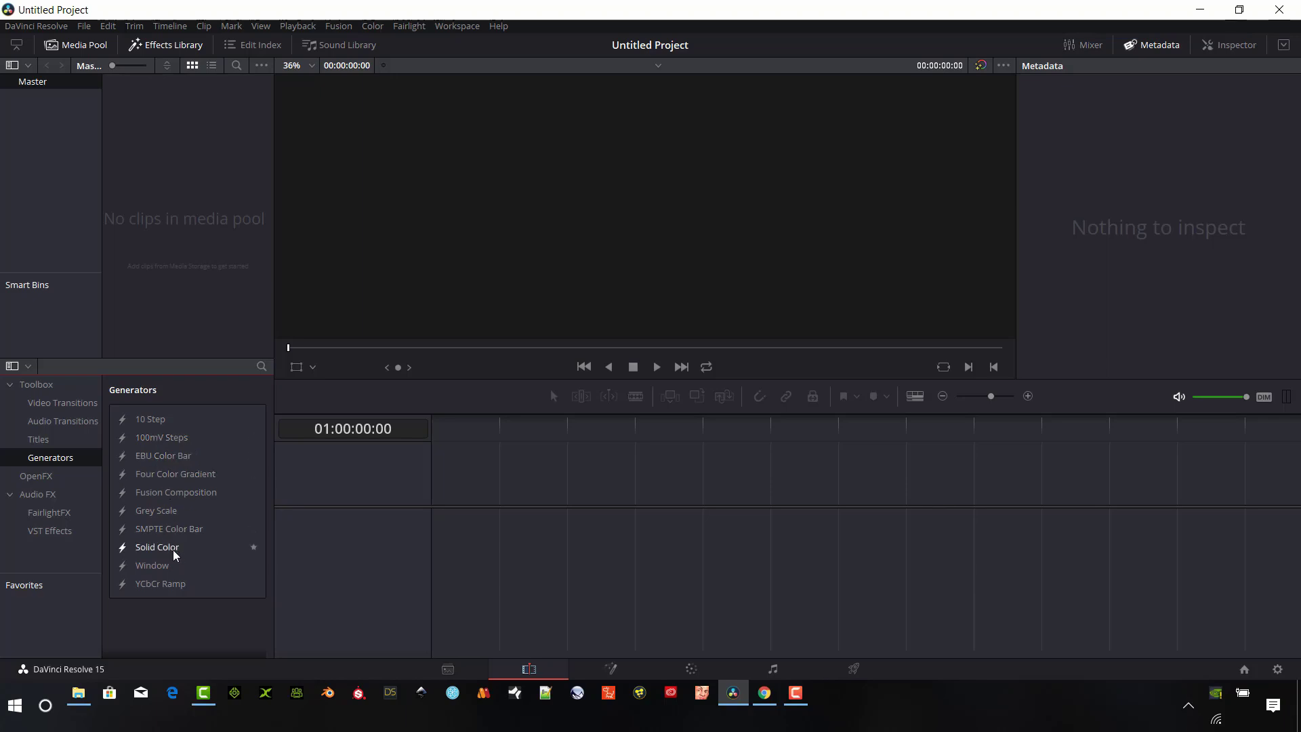
pyautogui.moveTo(172, 547); pyautogui.dragTo(477, 522)
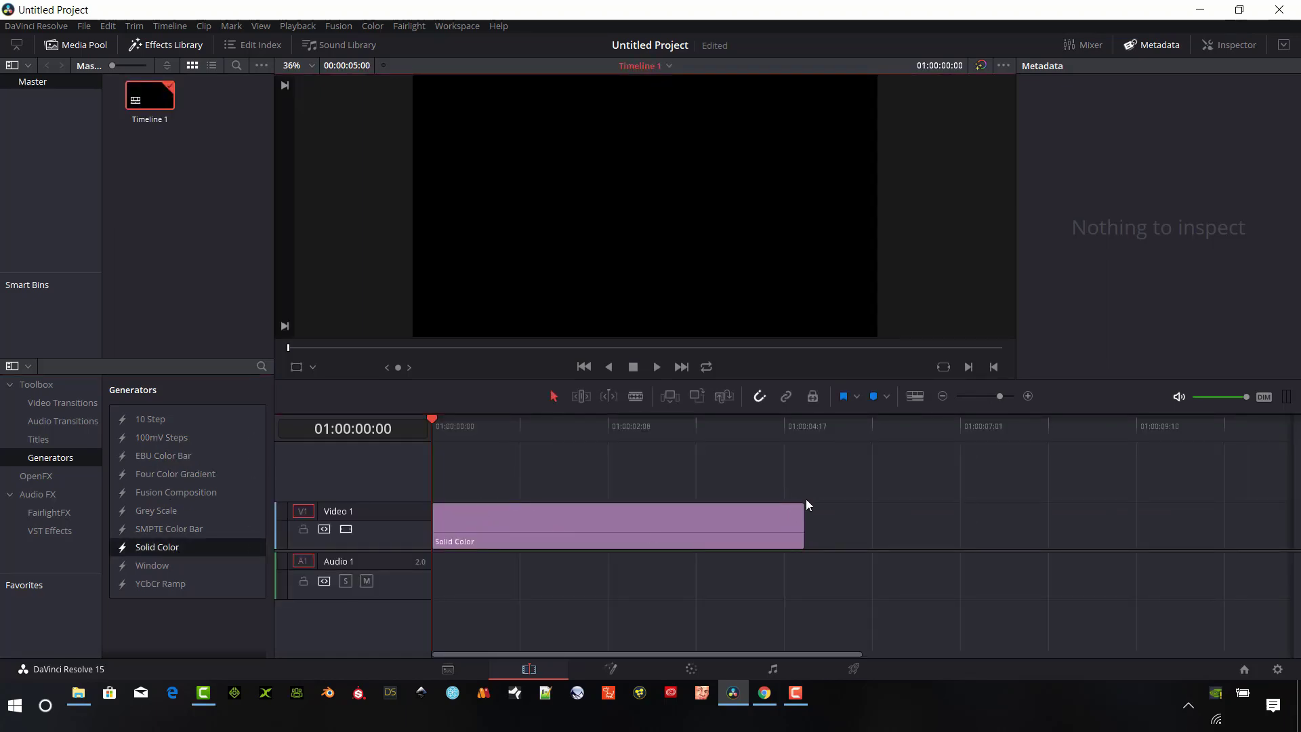
pyautogui.click(897, 512)
pyautogui.write('700')
pyautogui.press('Return')
pyautogui.moveTo(804, 528); pyautogui.dragTo(953, 528)
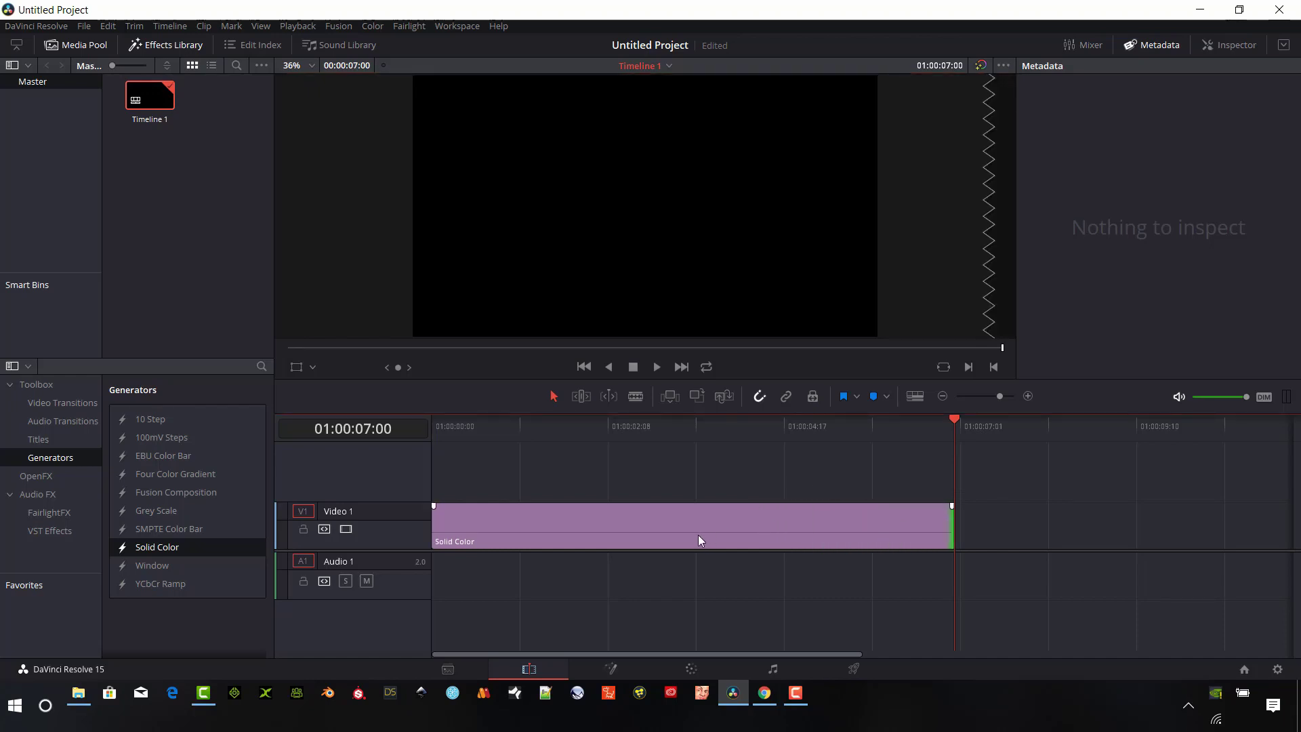
# Step: Turn the Solid Color clip into a compound clip named '3D Fog'
pyautogui.rightClick(620, 522)
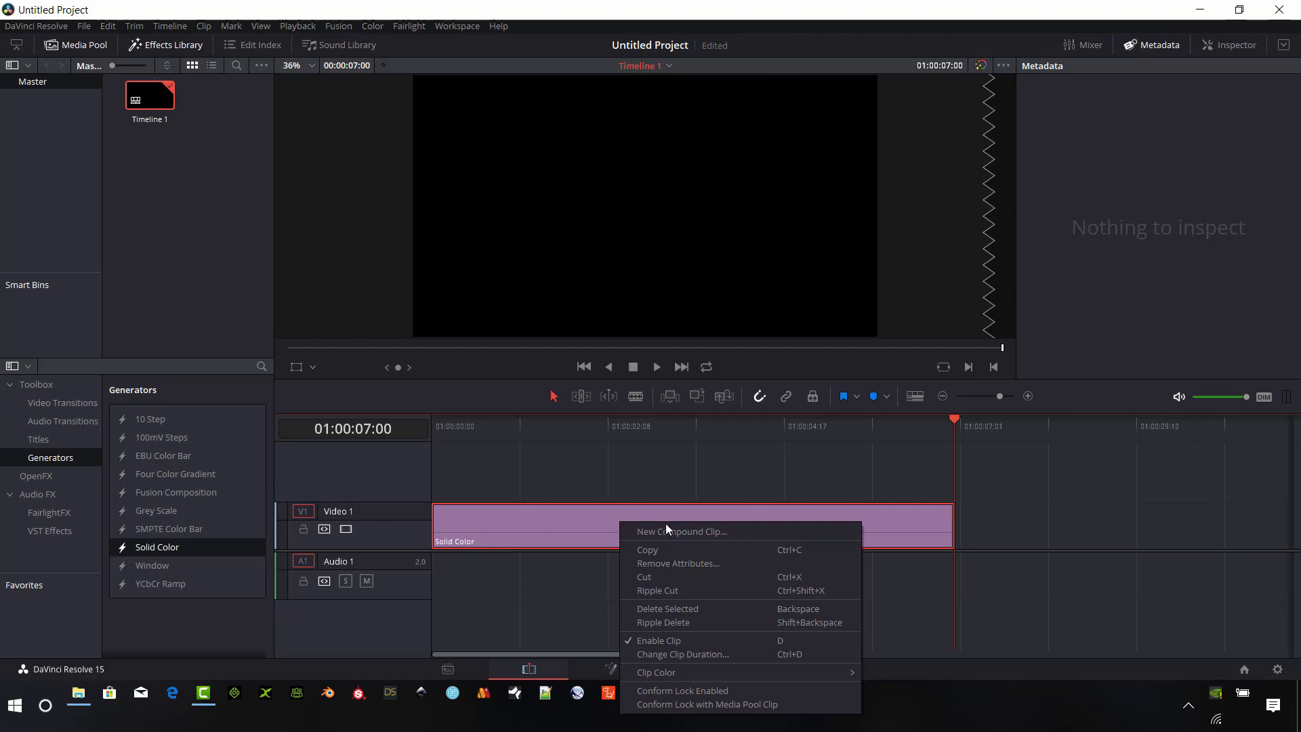
pyautogui.click(673, 532)
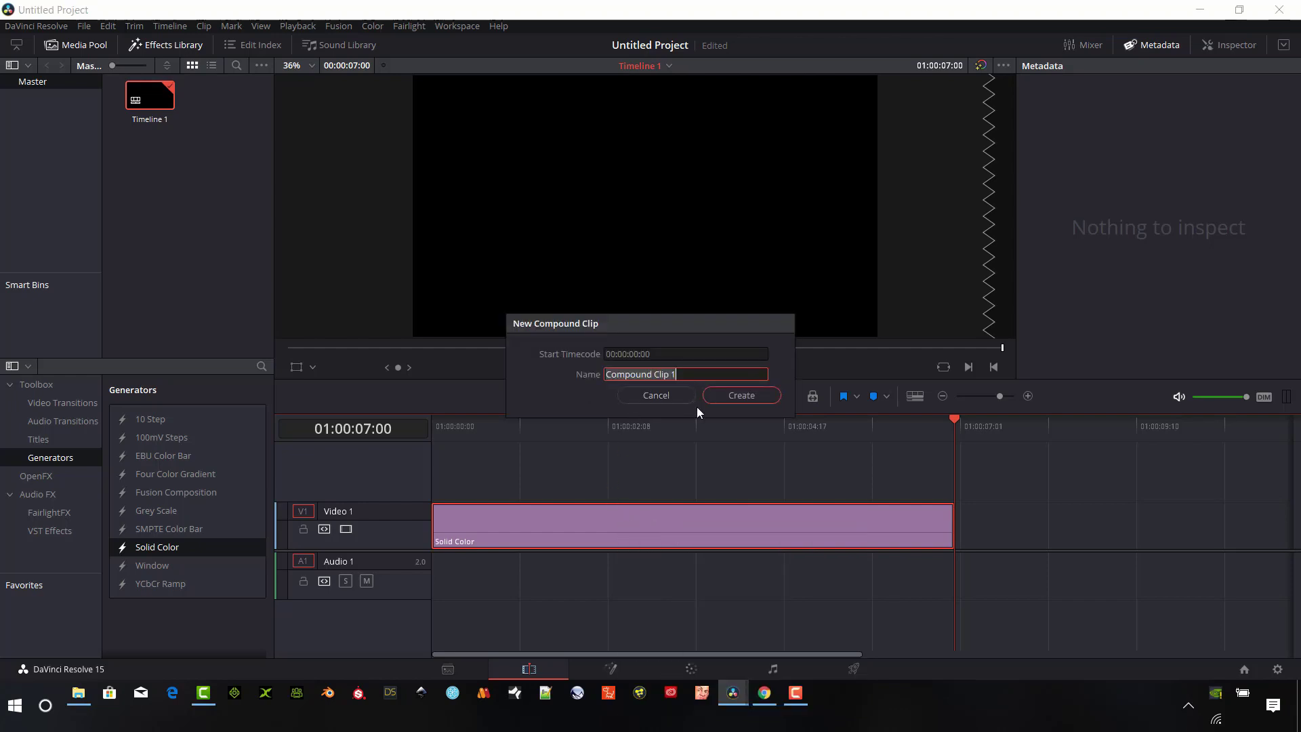
pyautogui.write('3D Fog')
pyautogui.click(740, 395)
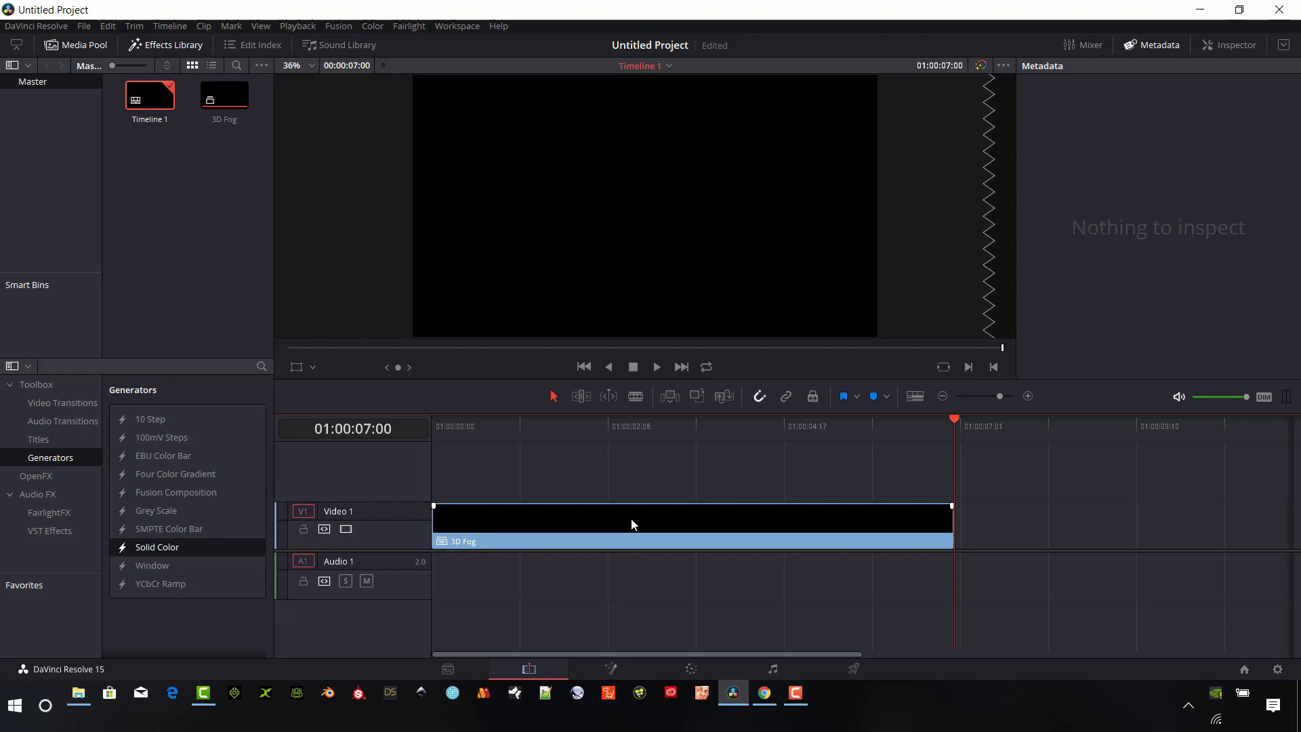
# Step: Open the 3D Fog clip on the Fusion page and break the MediaIn1–MediaOut1 link
pyautogui.click(632, 523)
pyautogui.click(607, 673)
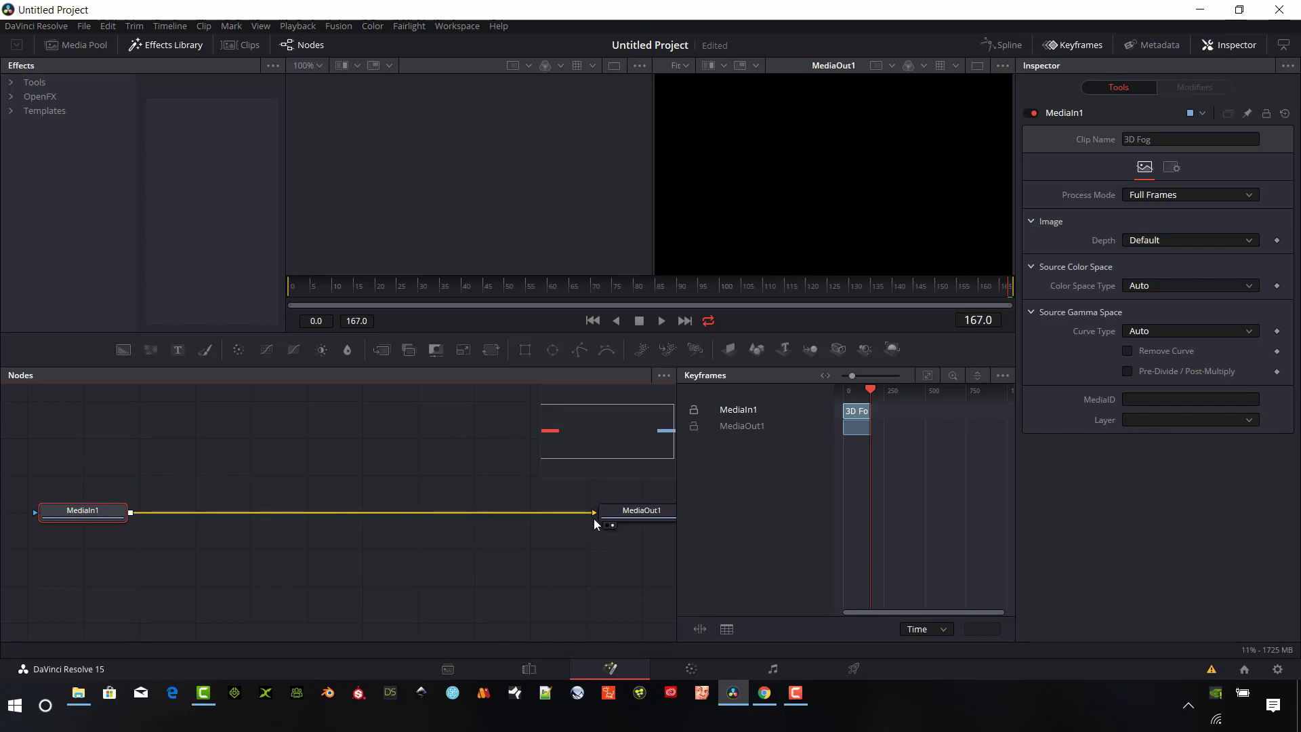
pyautogui.moveTo(593, 515); pyautogui.dragTo(495, 471)
# Step: Move MediaIn1 up, line the nodes up to the grid, and shift the node view for room
pyautogui.moveTo(95, 511); pyautogui.dragTo(107, 416)
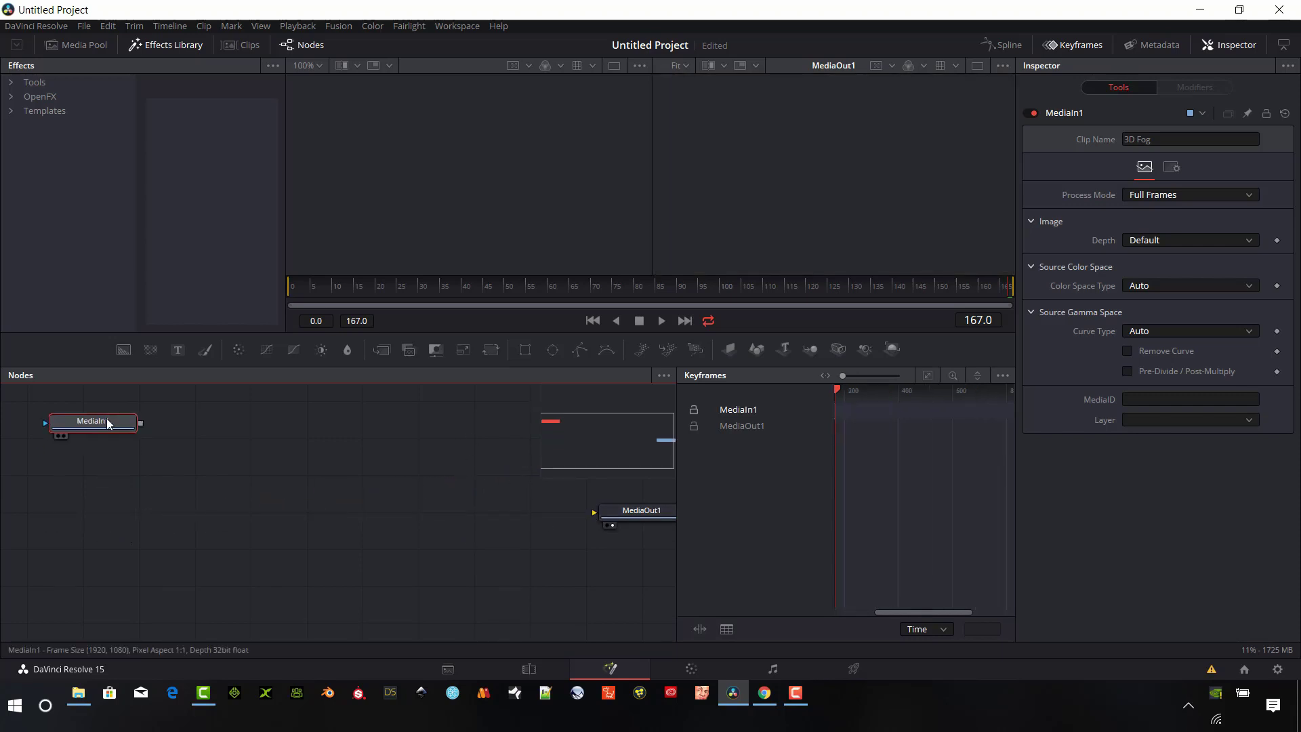
pyautogui.rightClick(249, 476)
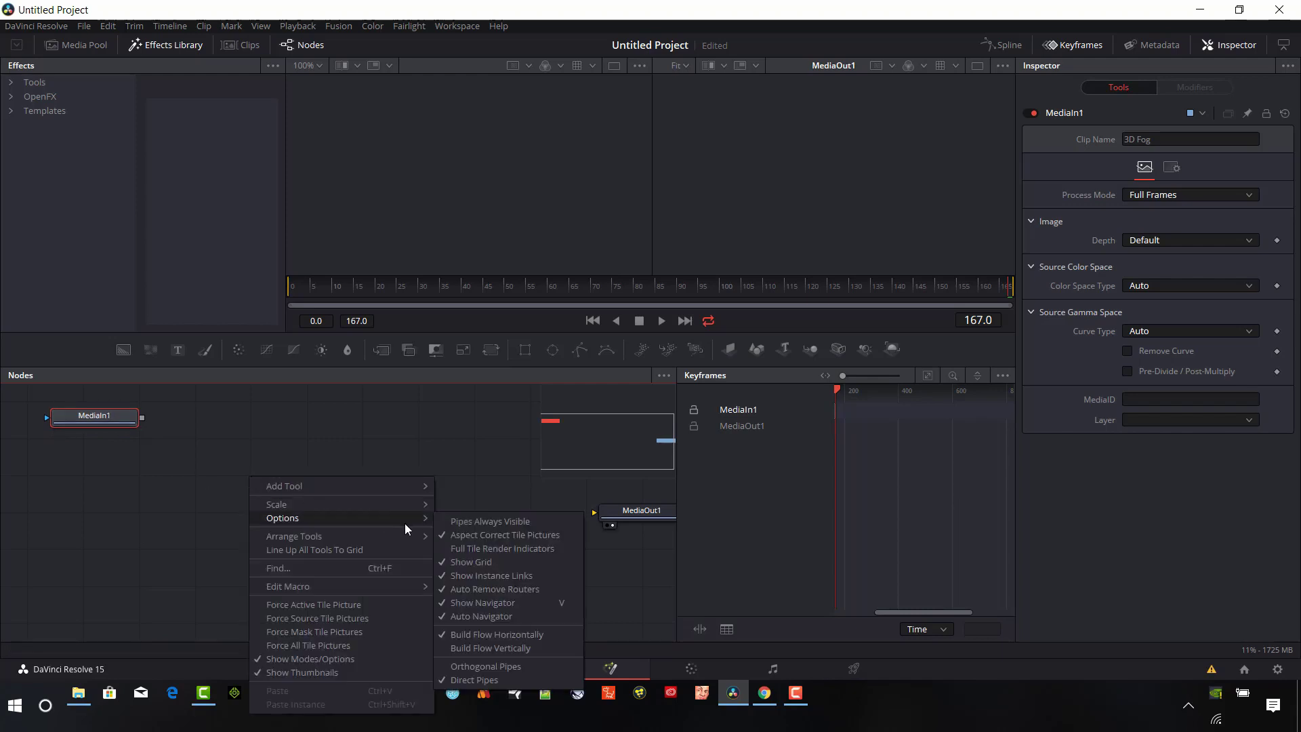
pyautogui.moveTo(407, 539)
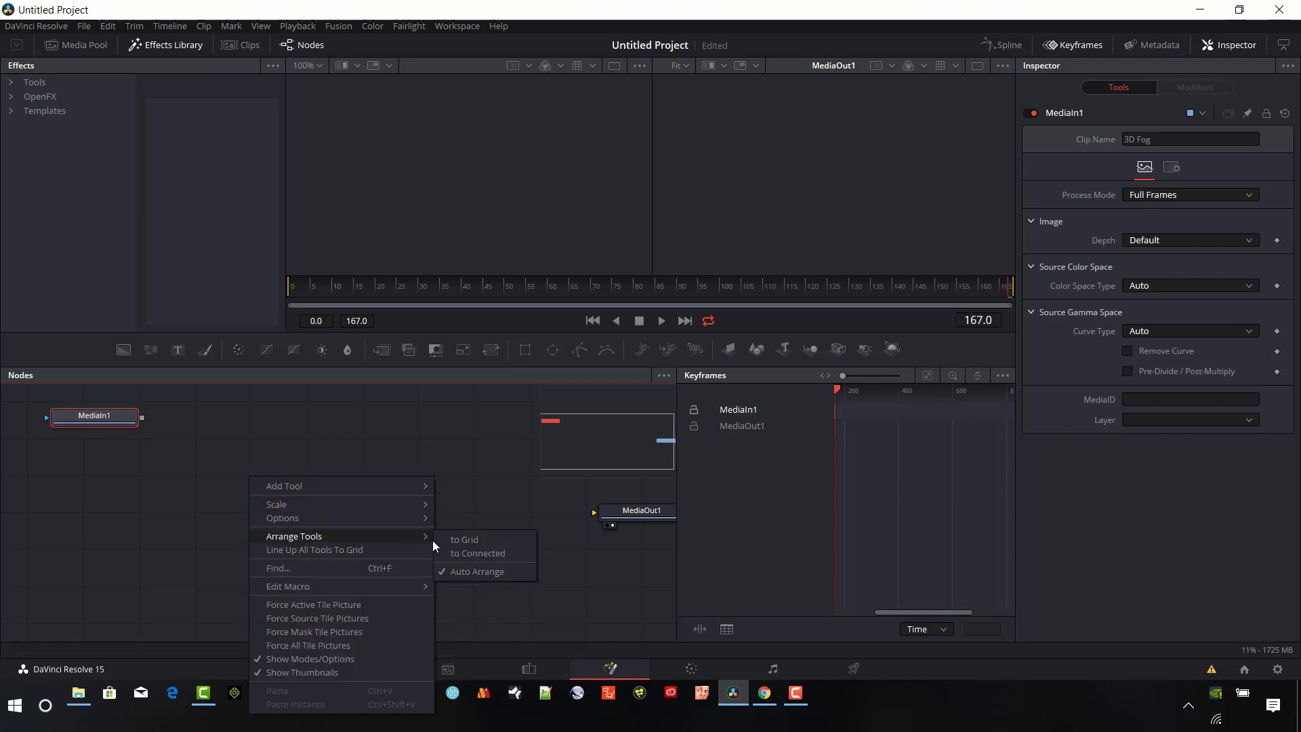
pyautogui.click(465, 540)
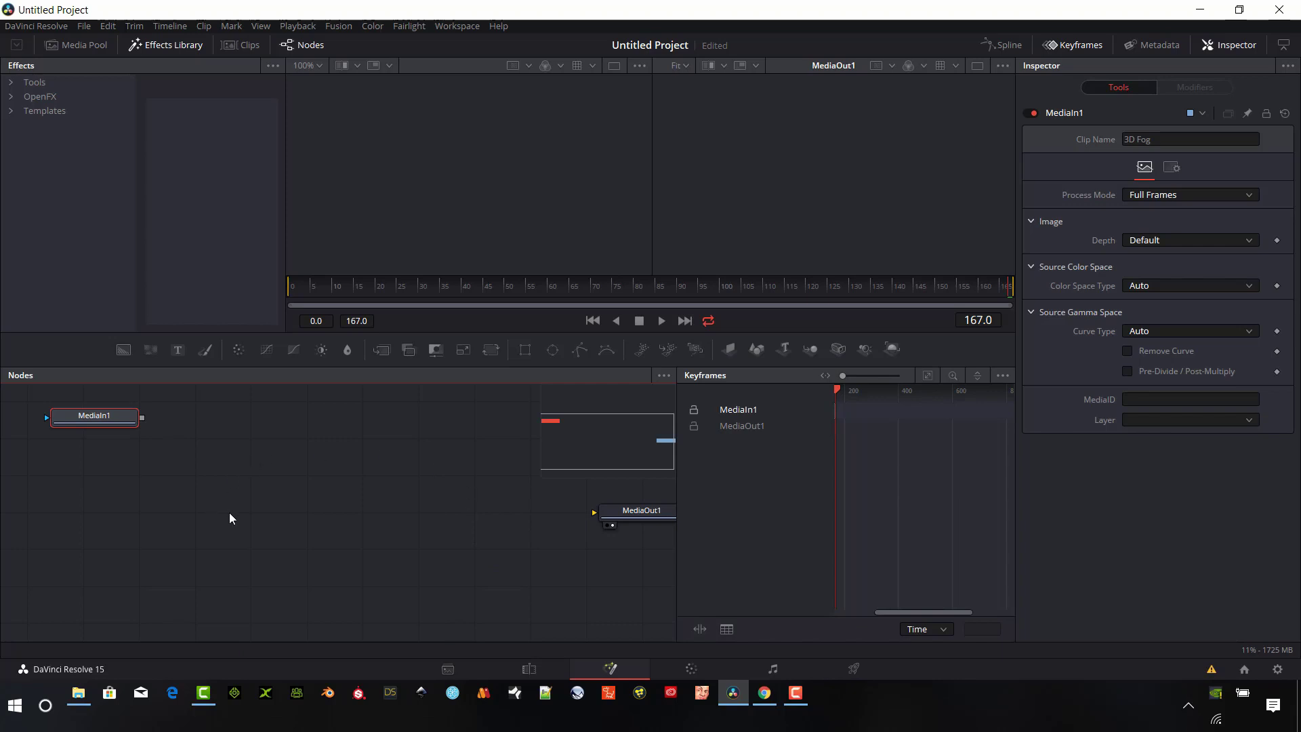
pyautogui.moveTo(264, 537); pyautogui.dragTo(333, 545)
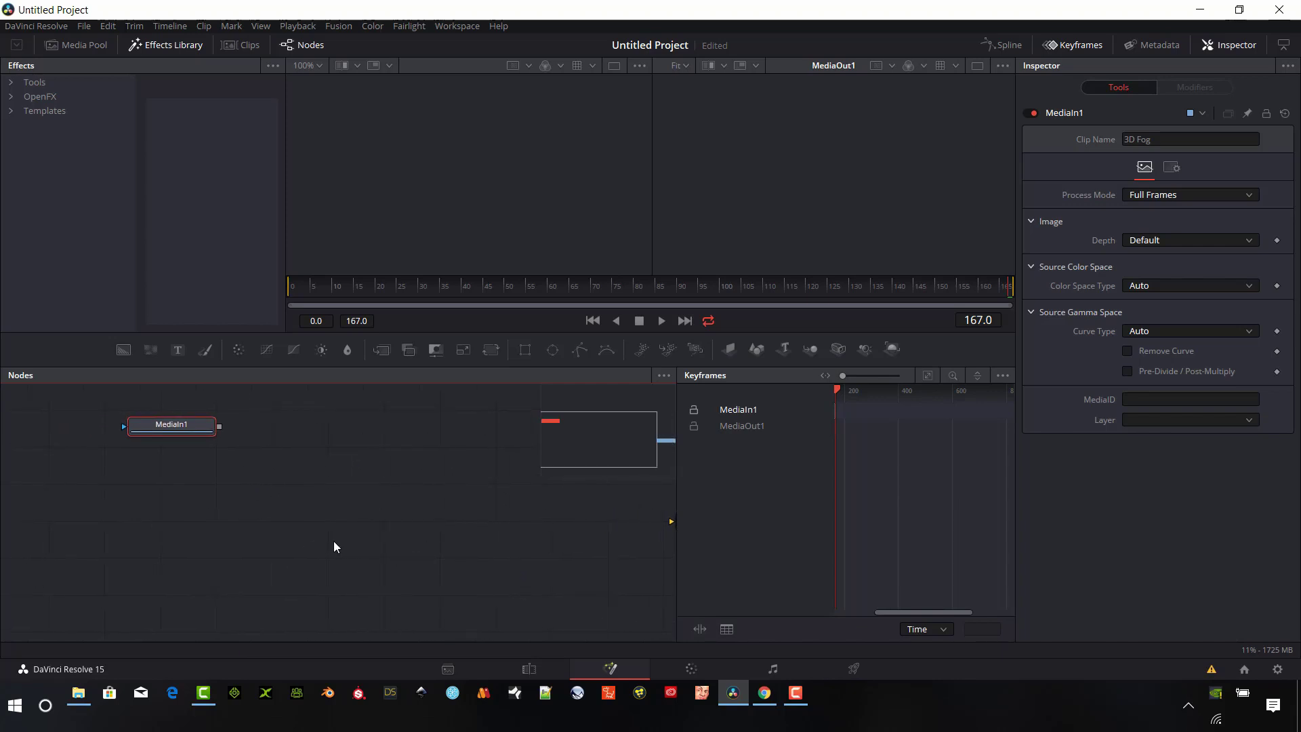
pyautogui.scroll(-2, 332, 541)
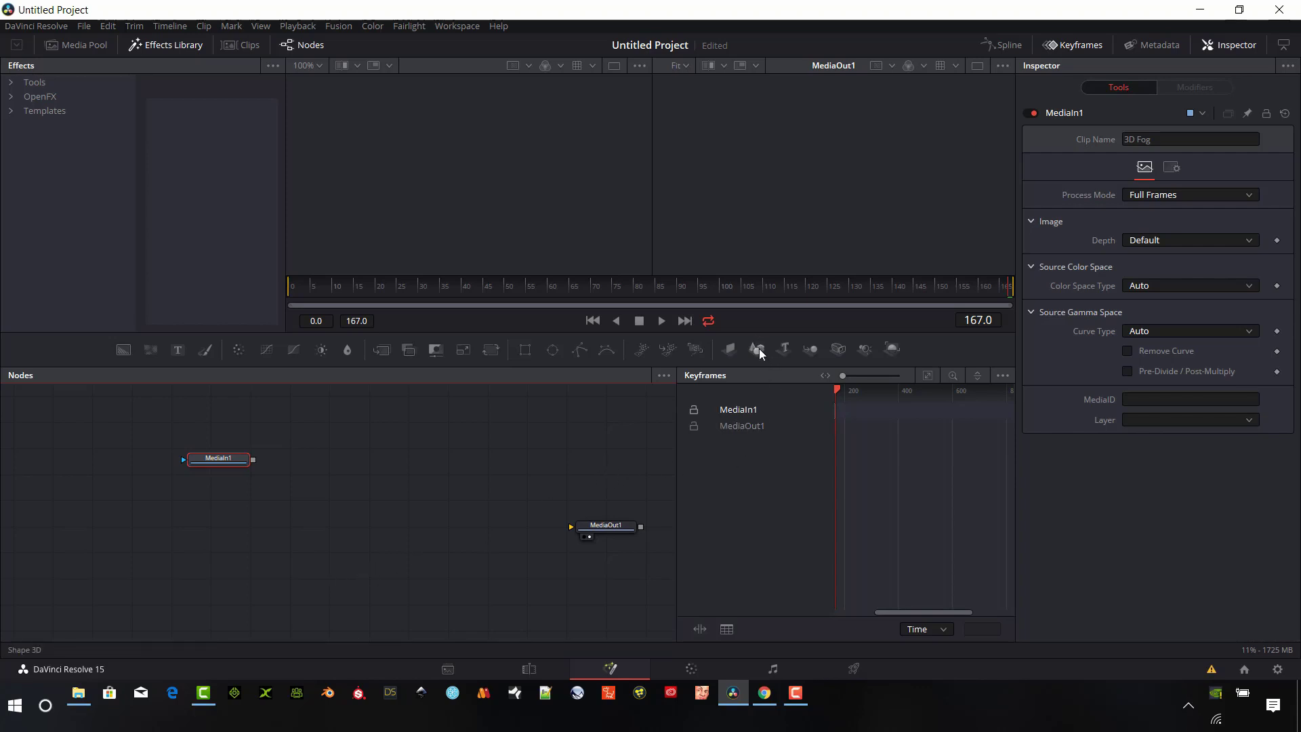
# Step: Add a Shape3D node below MediaIn1 with a Blinn material node beside it
pyautogui.moveTo(759, 348); pyautogui.dragTo(220, 547)
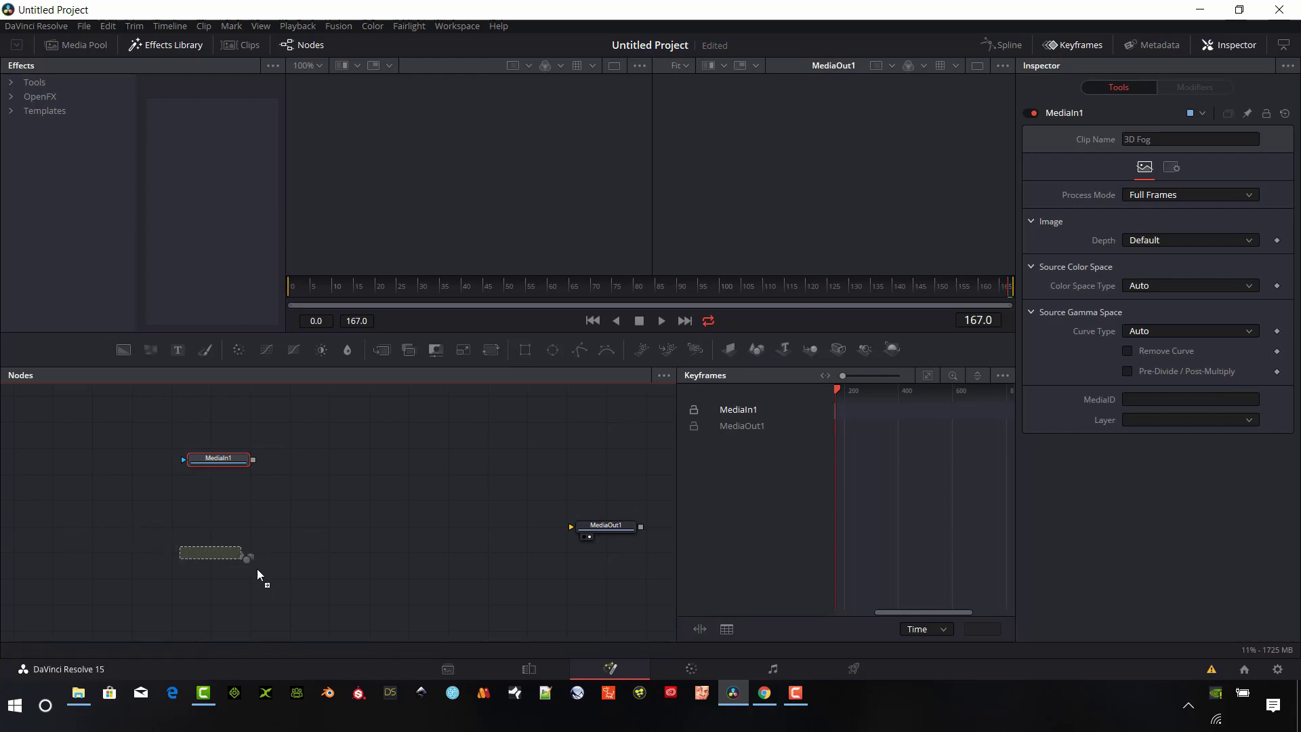
pyautogui.moveTo(941, 336); pyautogui.dragTo(947, 325)
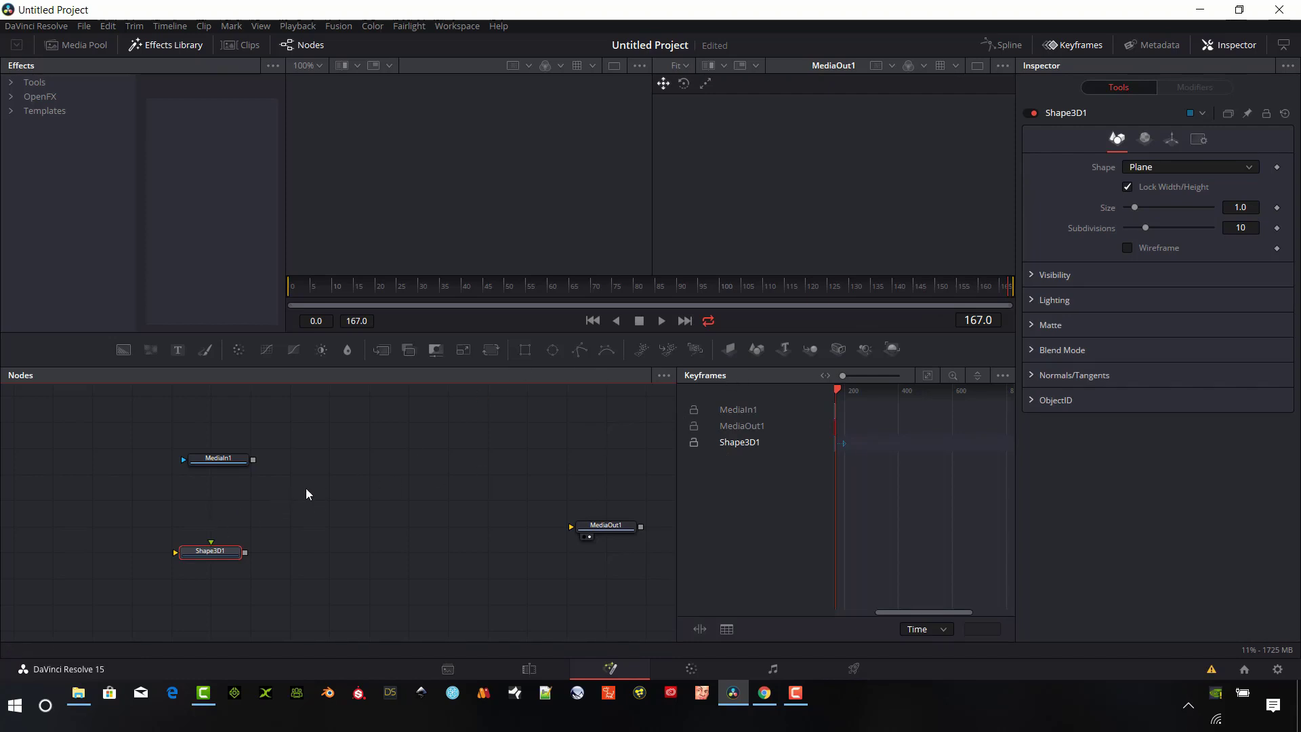
pyautogui.hotkey('shift', 'space')
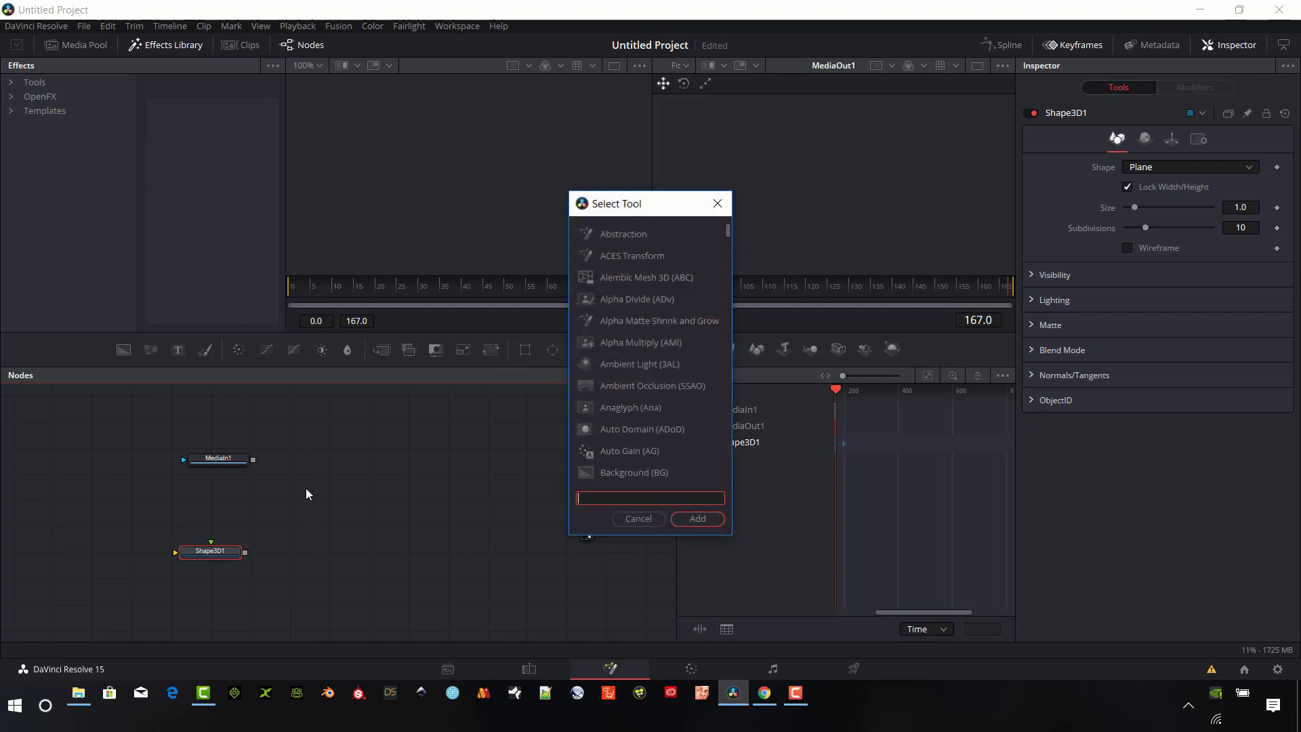
pyautogui.write('blin')
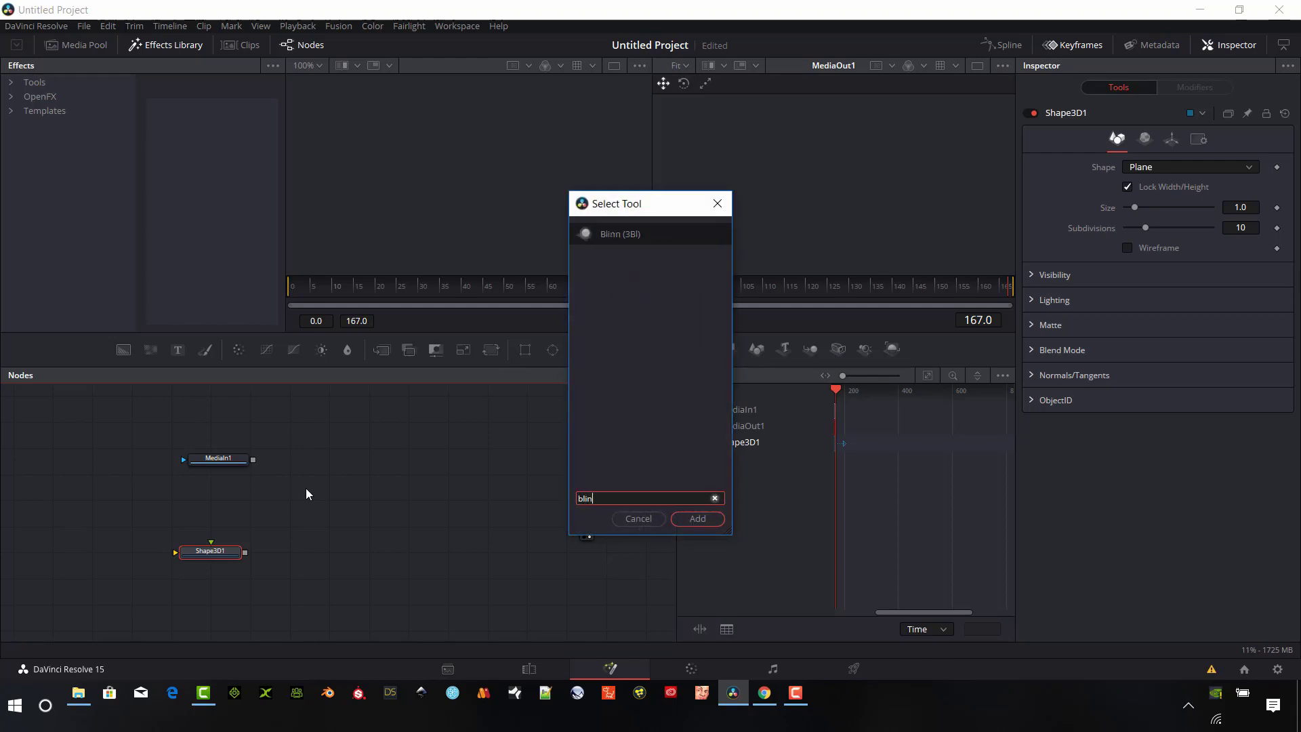
pyautogui.click(703, 521)
pyautogui.moveTo(274, 552); pyautogui.dragTo(202, 557)
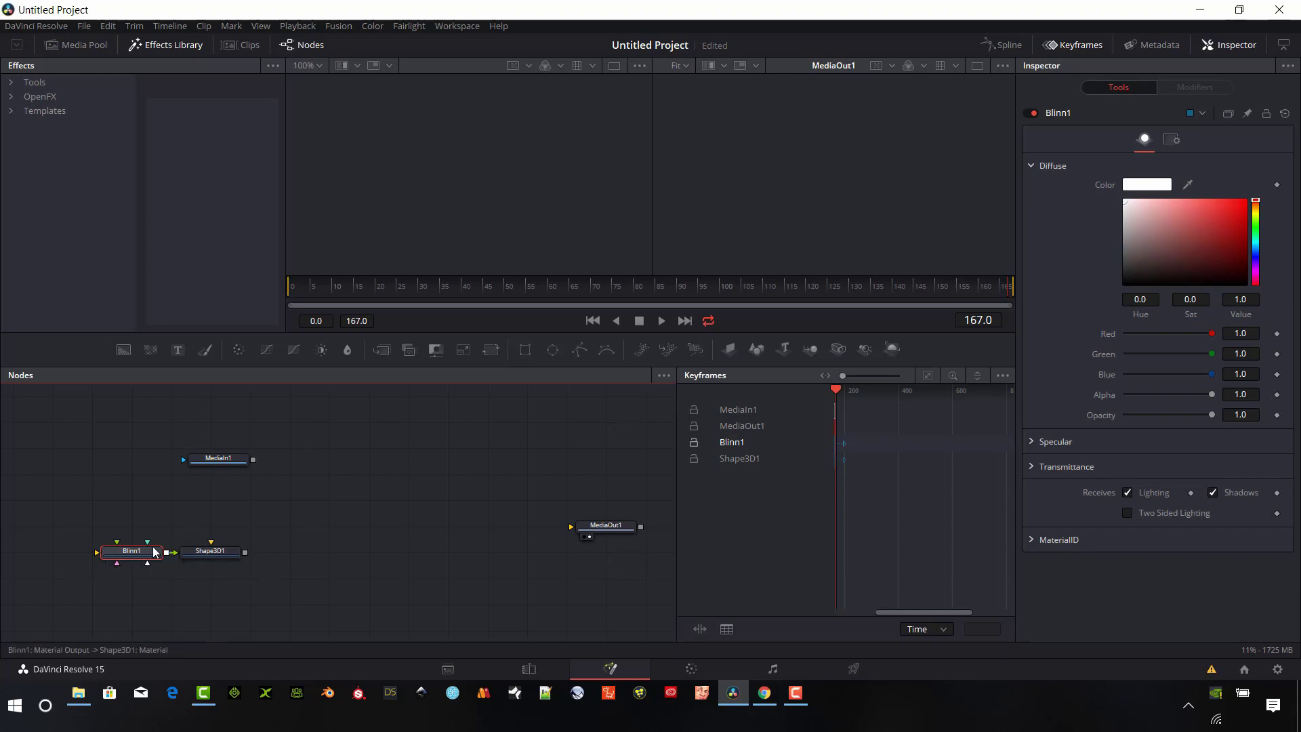
pyautogui.moveTo(176, 553); pyautogui.dragTo(193, 566)
# Step: Copy the Blinn/Shape3D pair and paste it twice, arranging the copies in rows below
pyautogui.click(206, 554)
pyautogui.keyDown('ctrl'); pyautogui.click(148, 562); pyautogui.keyUp('ctrl')
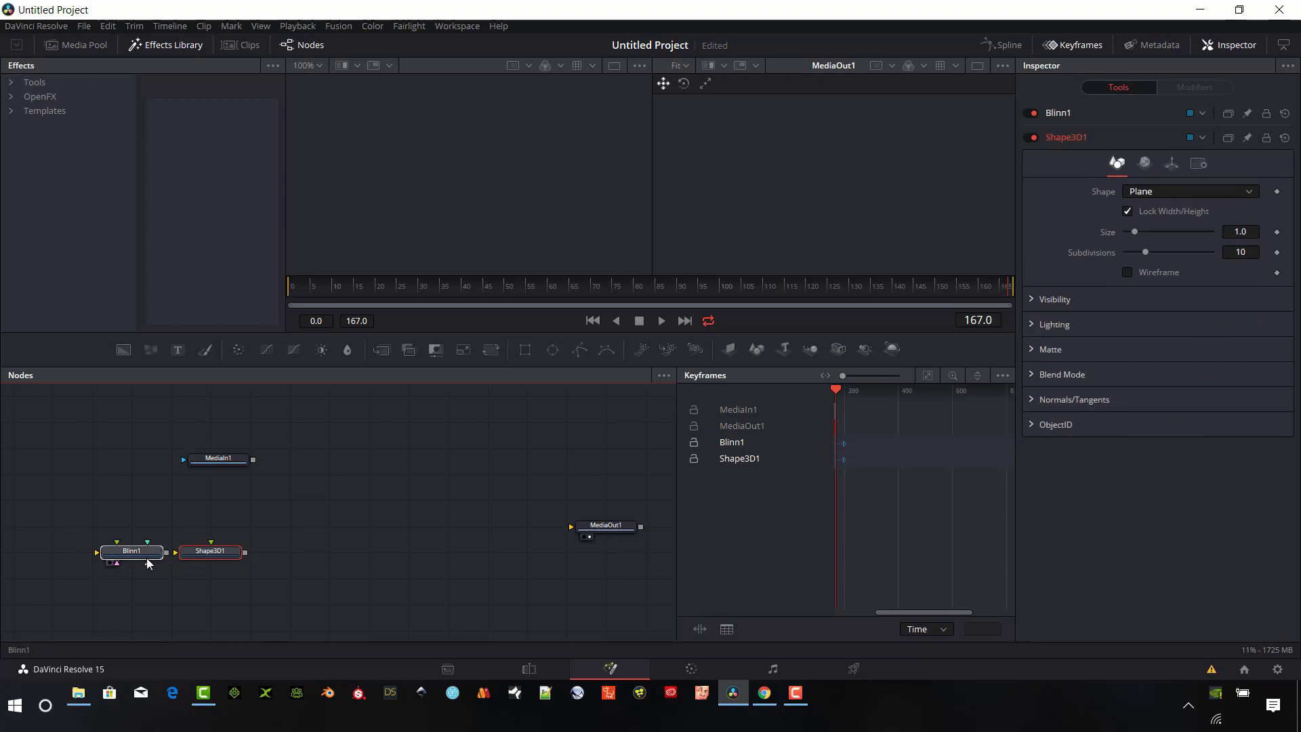
pyautogui.click(130, 607)
pyautogui.rightClick(121, 602)
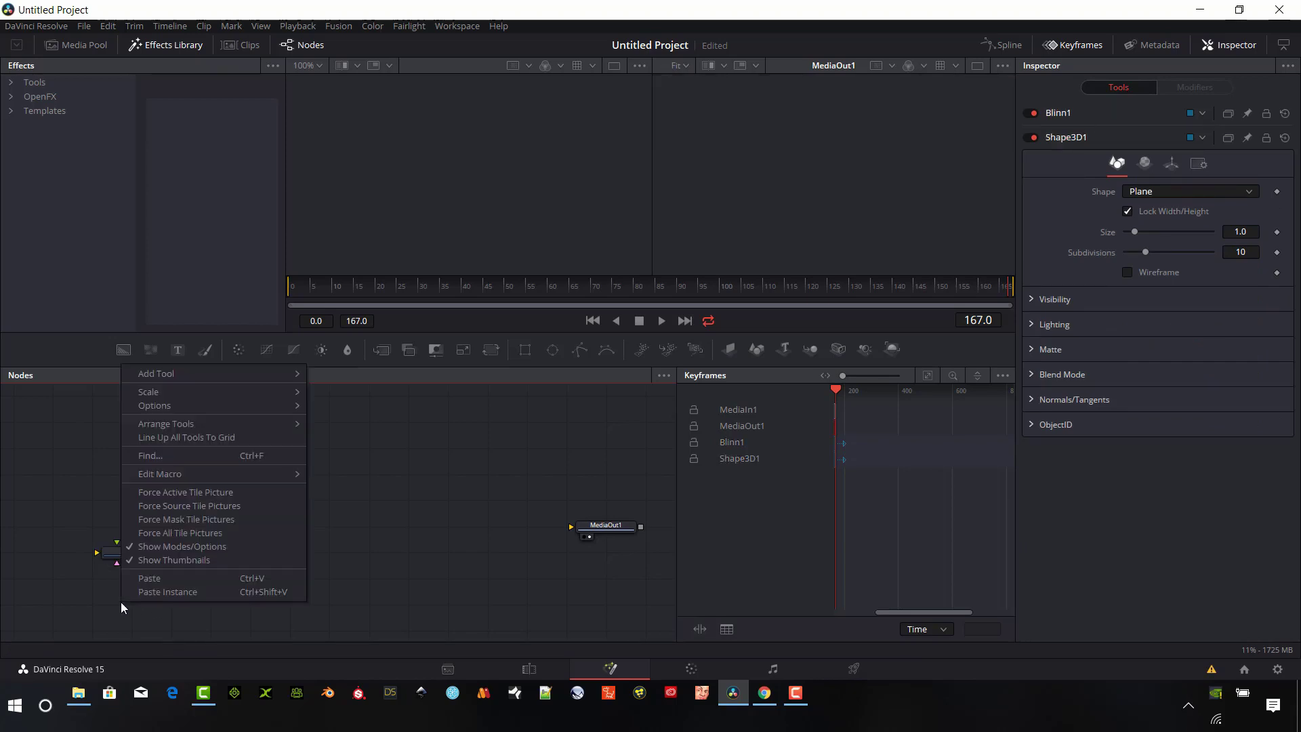
pyautogui.click(151, 579)
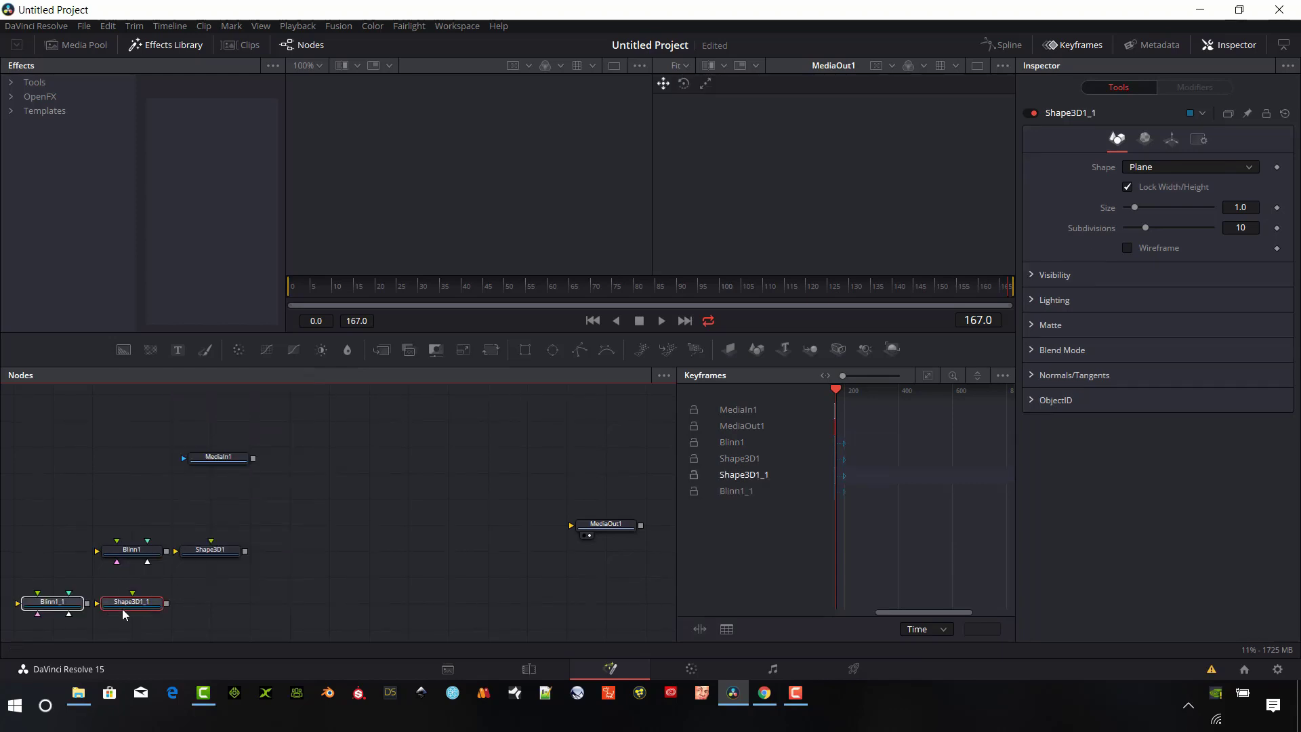
pyautogui.moveTo(204, 618); pyautogui.dragTo(129, 601)
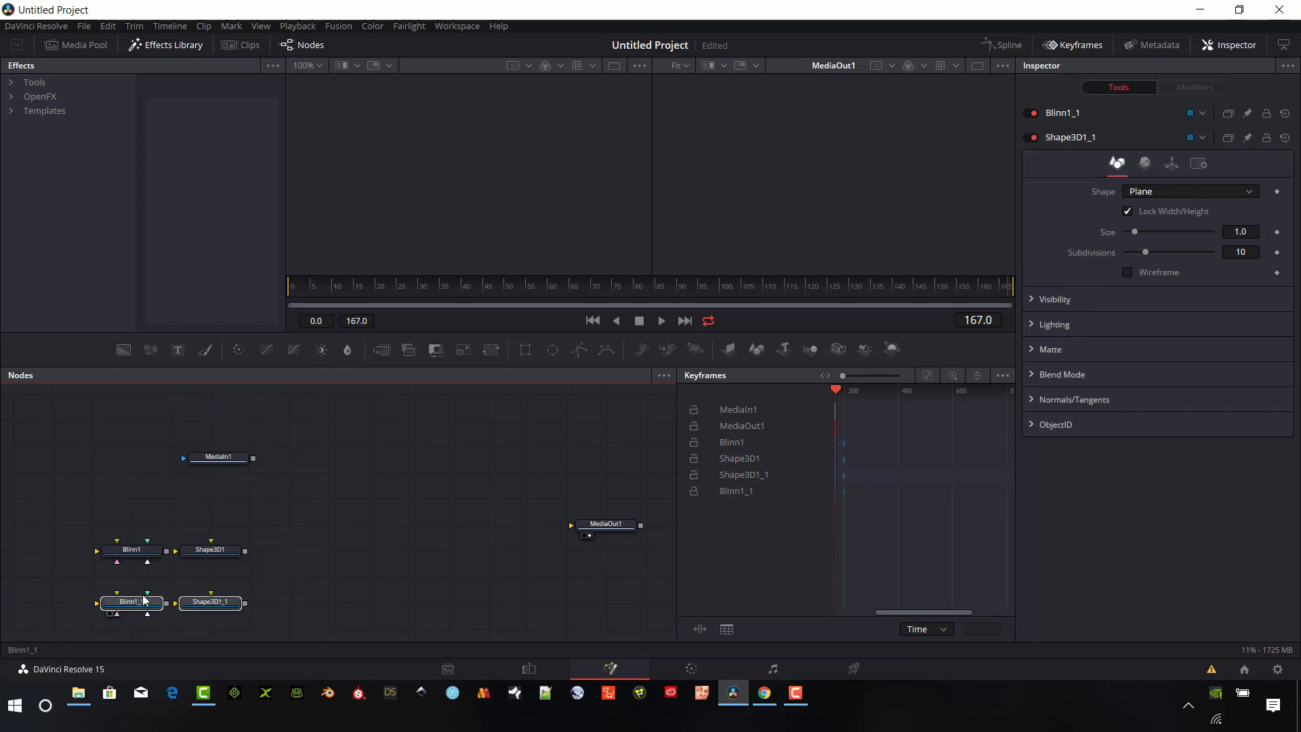
pyautogui.scroll(-3, 285, 593)
pyautogui.rightClick(115, 594)
pyautogui.click(144, 572)
pyautogui.moveTo(68, 599); pyautogui.dragTo(155, 577)
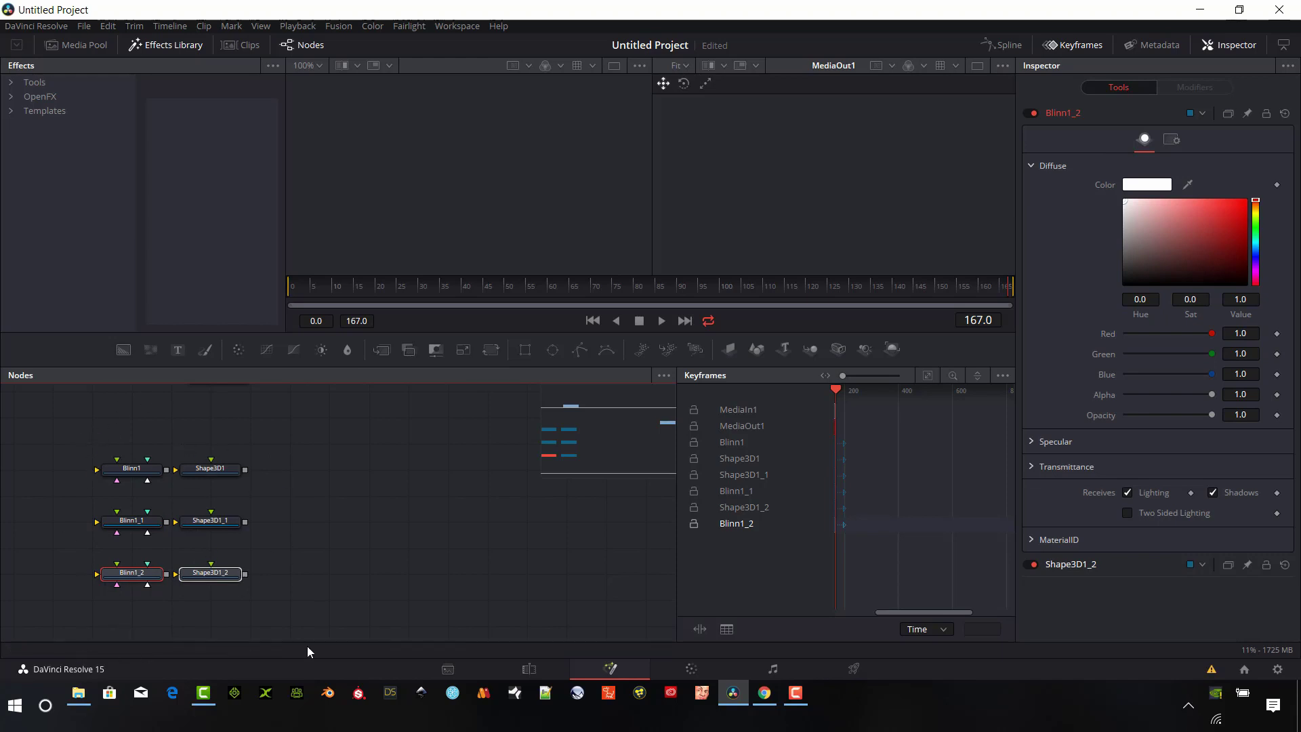
# Step: Drag the dusk, road view and silhouette images from the 3D Fog folder into the node graph
pyautogui.click(78, 692)
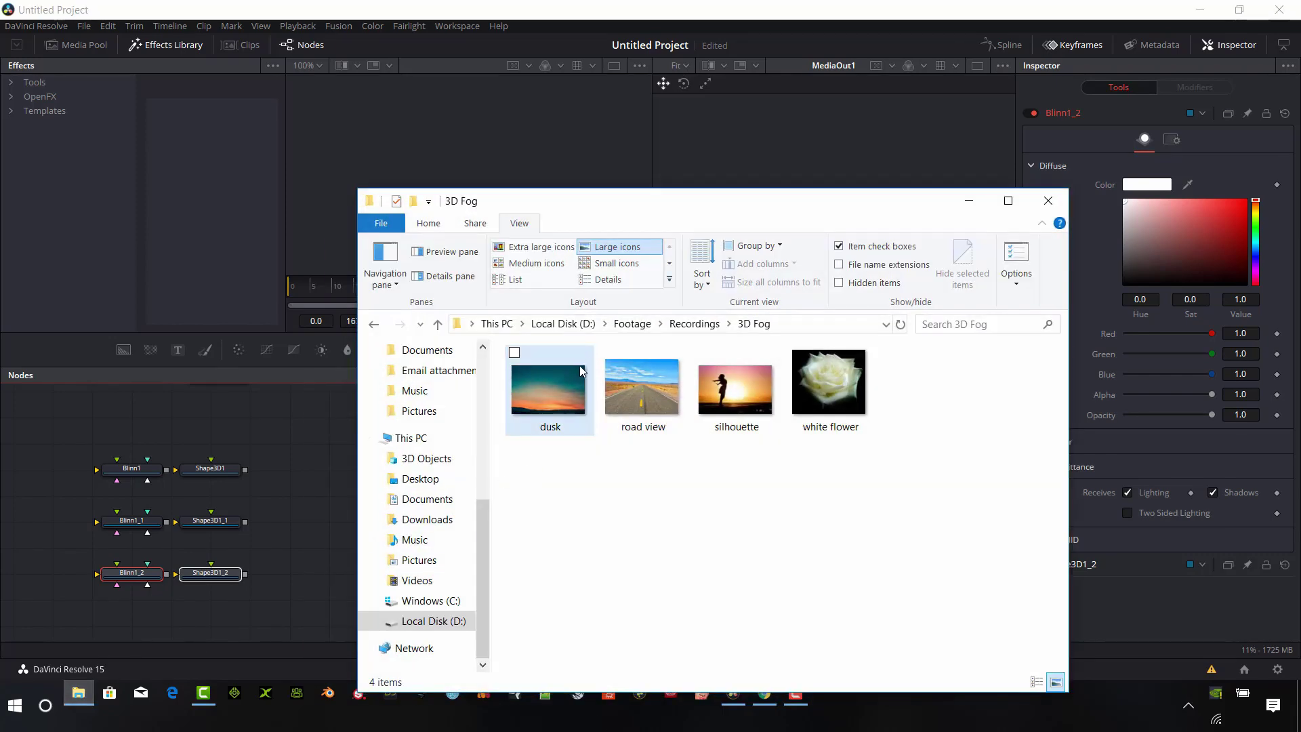
pyautogui.moveTo(583, 405); pyautogui.dragTo(42, 474)
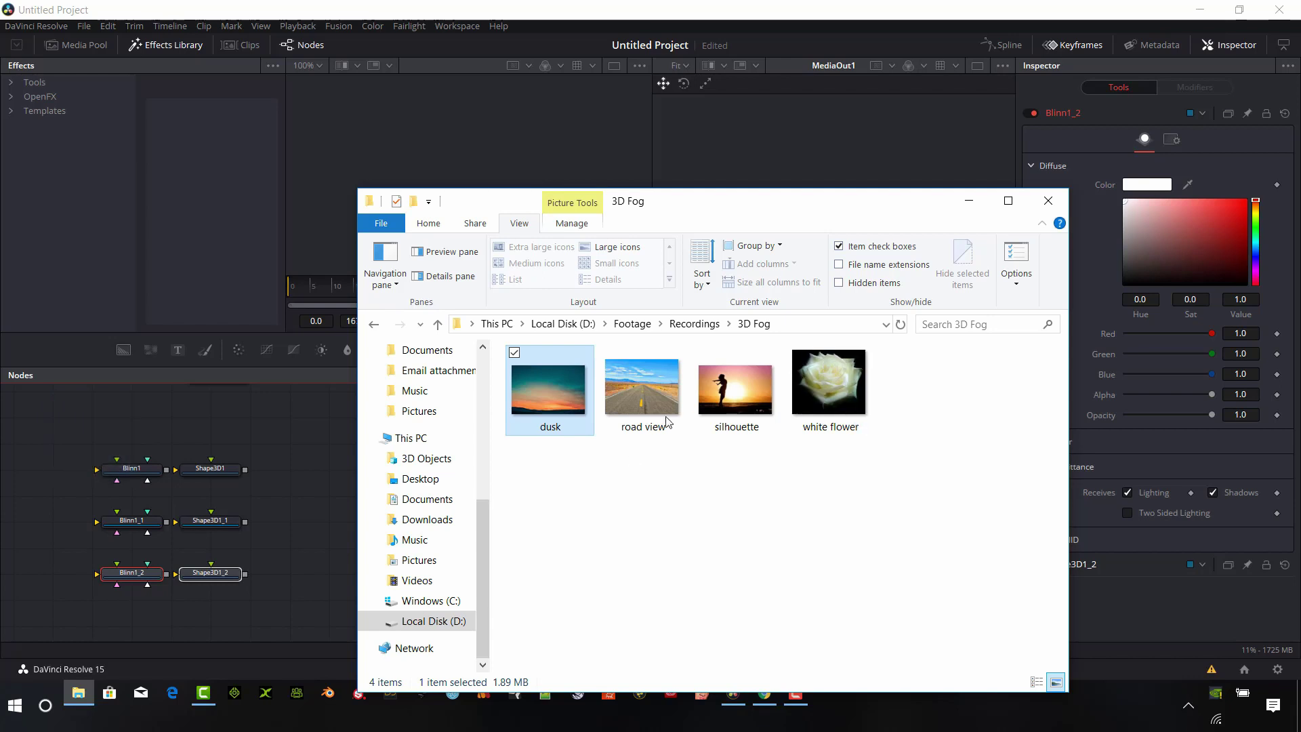
pyautogui.moveTo(656, 421); pyautogui.dragTo(42, 526)
pyautogui.moveTo(735, 390); pyautogui.dragTo(37, 576)
pyautogui.click(970, 200)
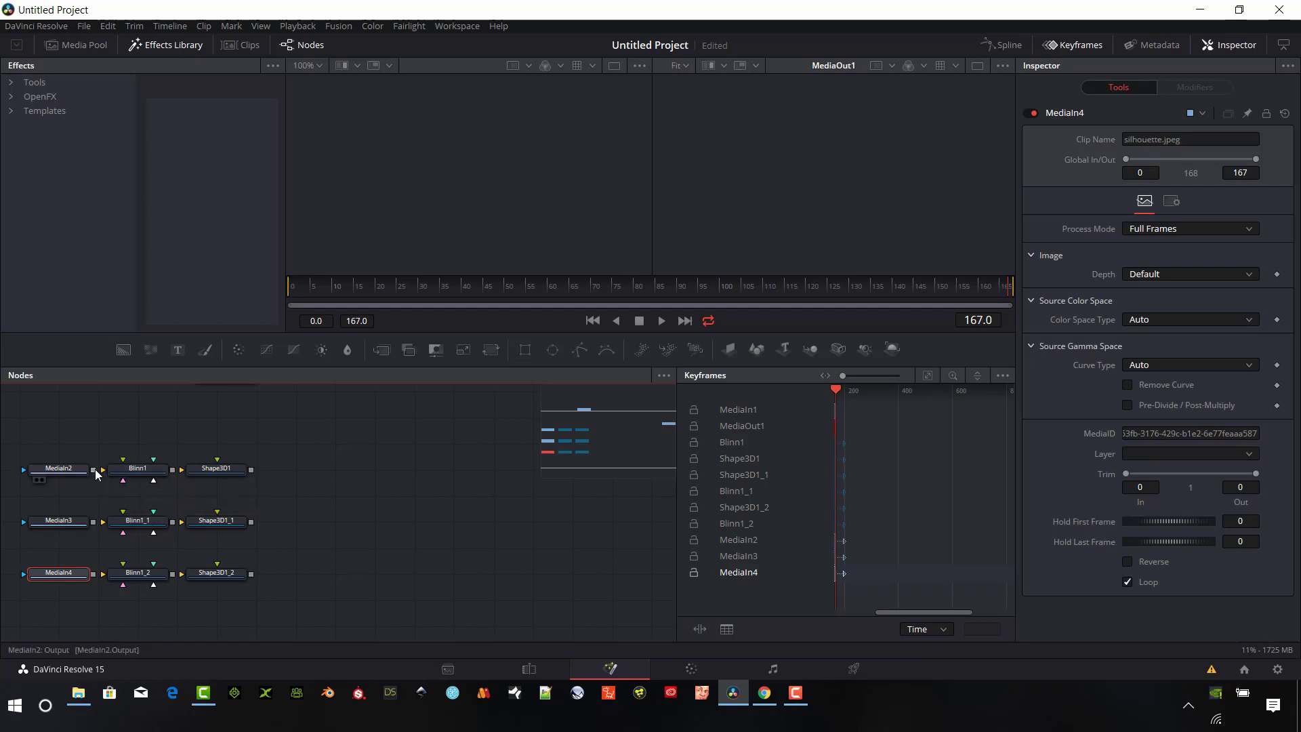
# Step: Feed MediaIn2–4 into Blinn1, Blinn1_1 and Blinn1_2, apply the materials to their planes, and view Shape3D1
pyautogui.moveTo(93, 476); pyautogui.dragTo(144, 472)
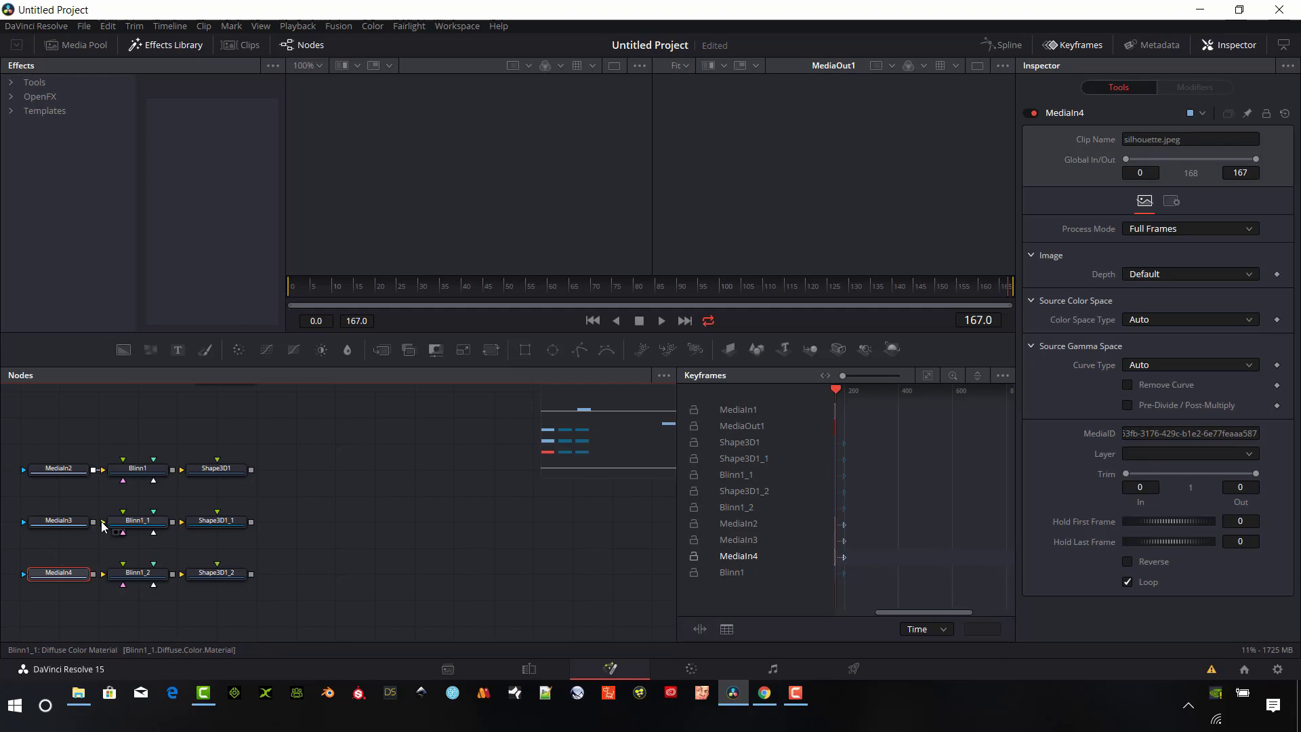
pyautogui.moveTo(93, 522); pyautogui.dragTo(139, 520)
pyautogui.moveTo(93, 575); pyautogui.dragTo(136, 573)
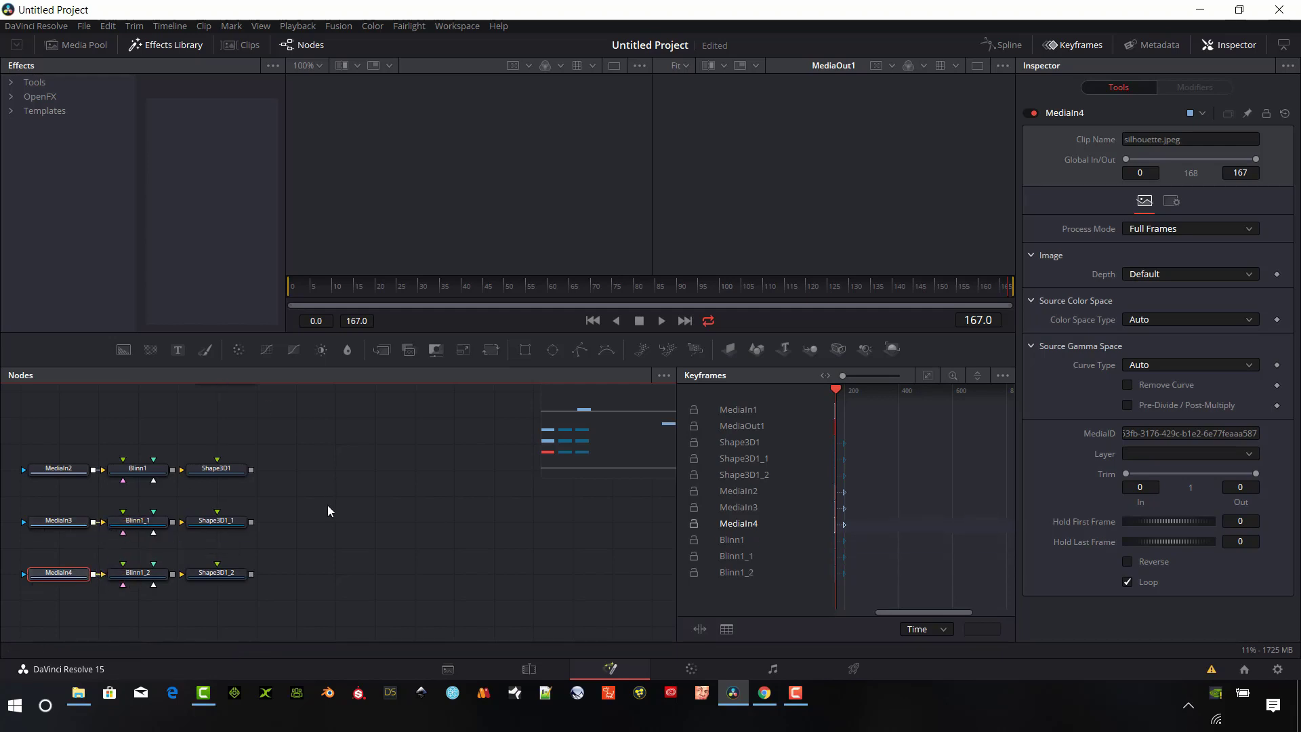
pyautogui.click(194, 480)
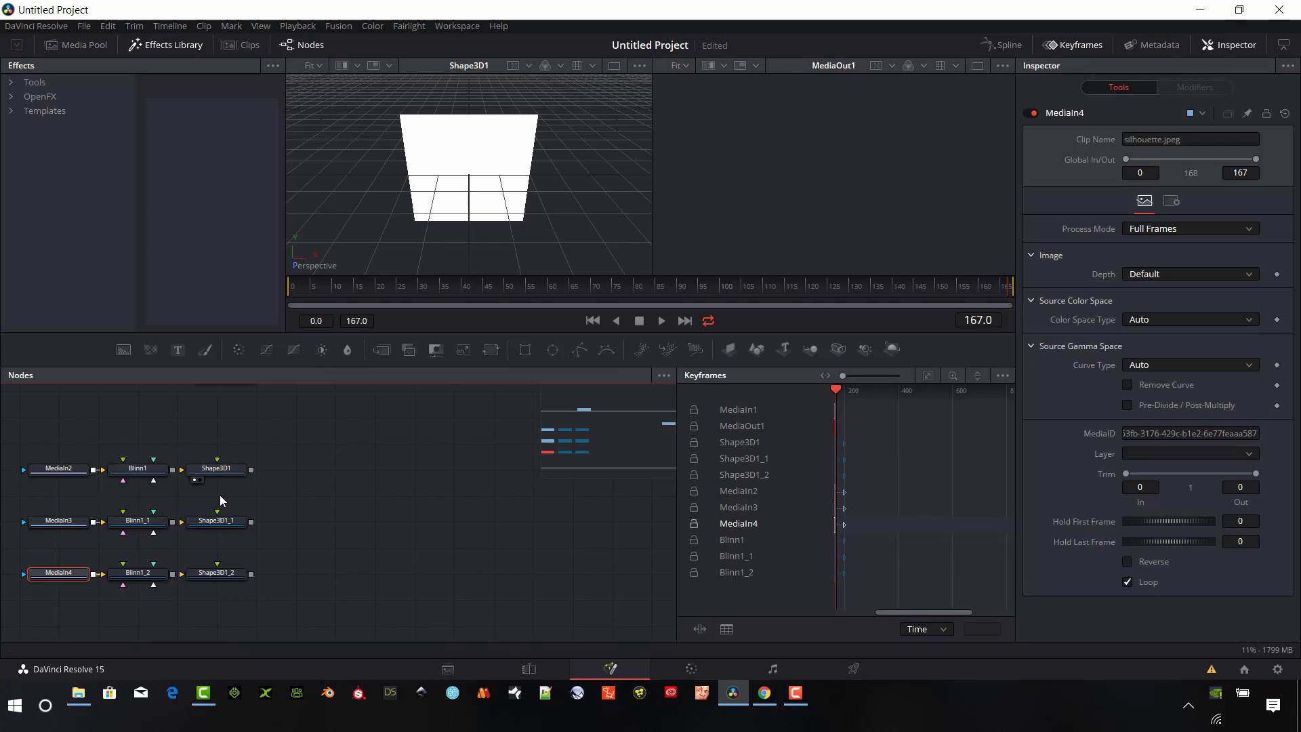
pyautogui.moveTo(208, 476); pyautogui.dragTo(208, 473)
pyautogui.moveTo(173, 522); pyautogui.dragTo(209, 518)
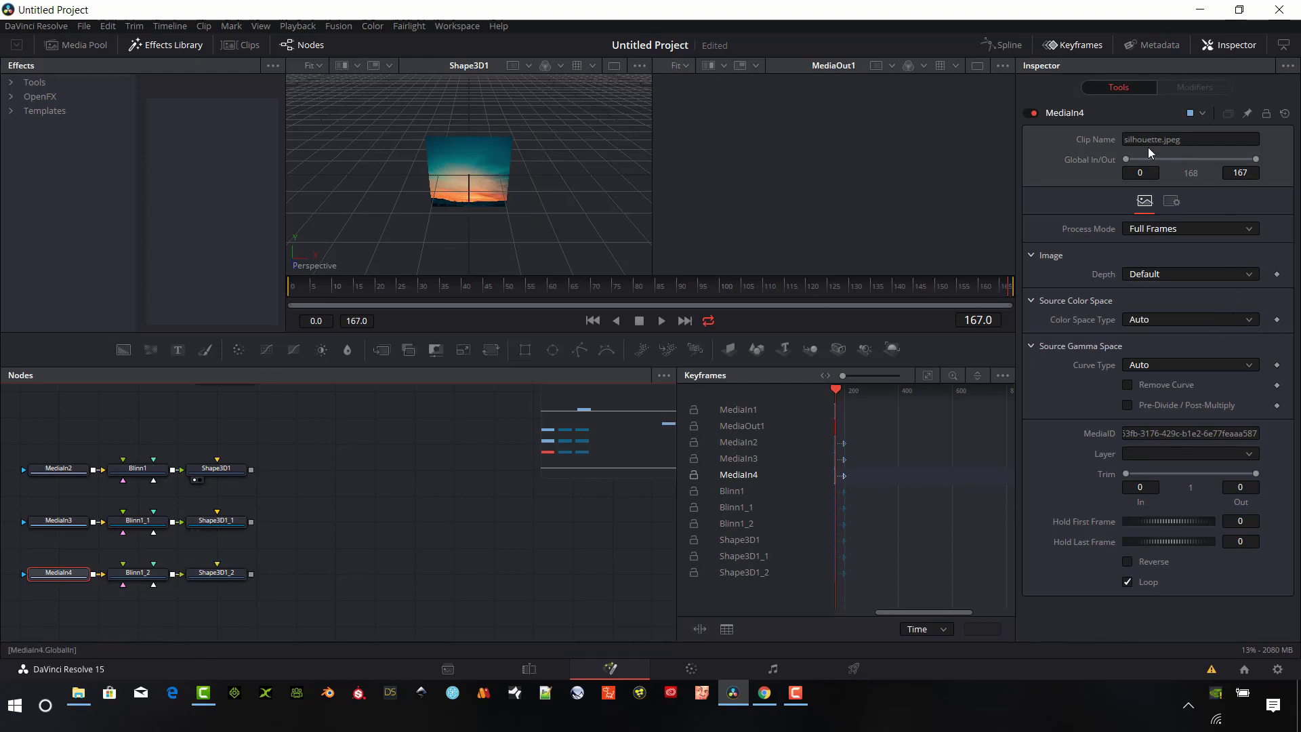
# Step: Unlock Shape3D1's scale axes and stretch the sunset plane to 1.812 by 1.064
pyautogui.click(138, 469)
pyautogui.click(216, 468)
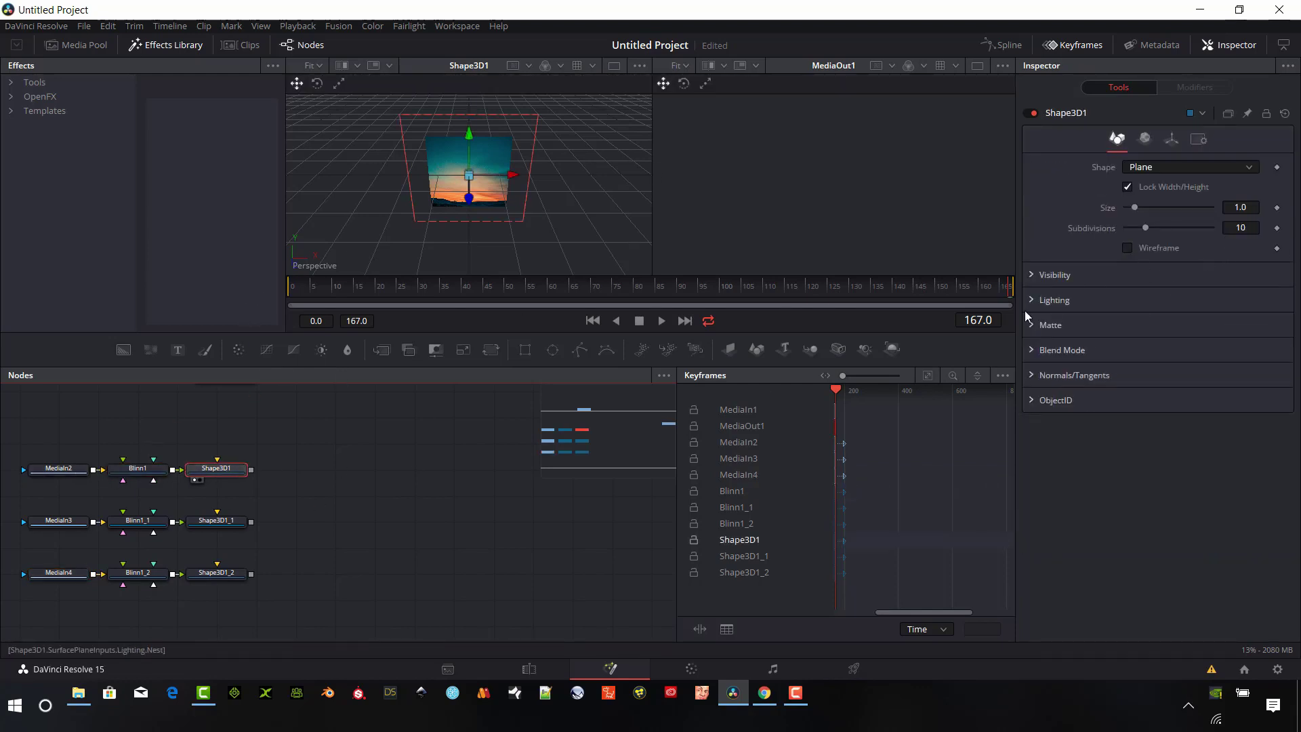
pyautogui.click(1031, 275)
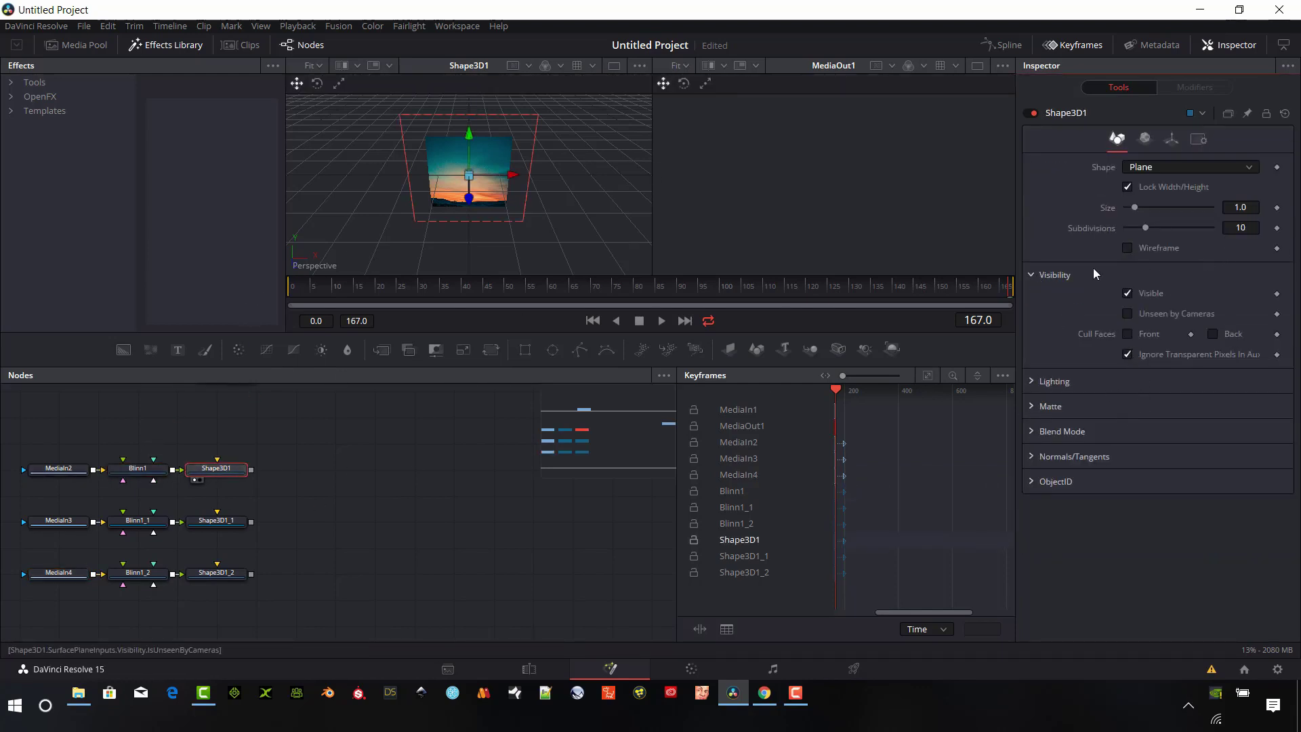
pyautogui.click(1172, 139)
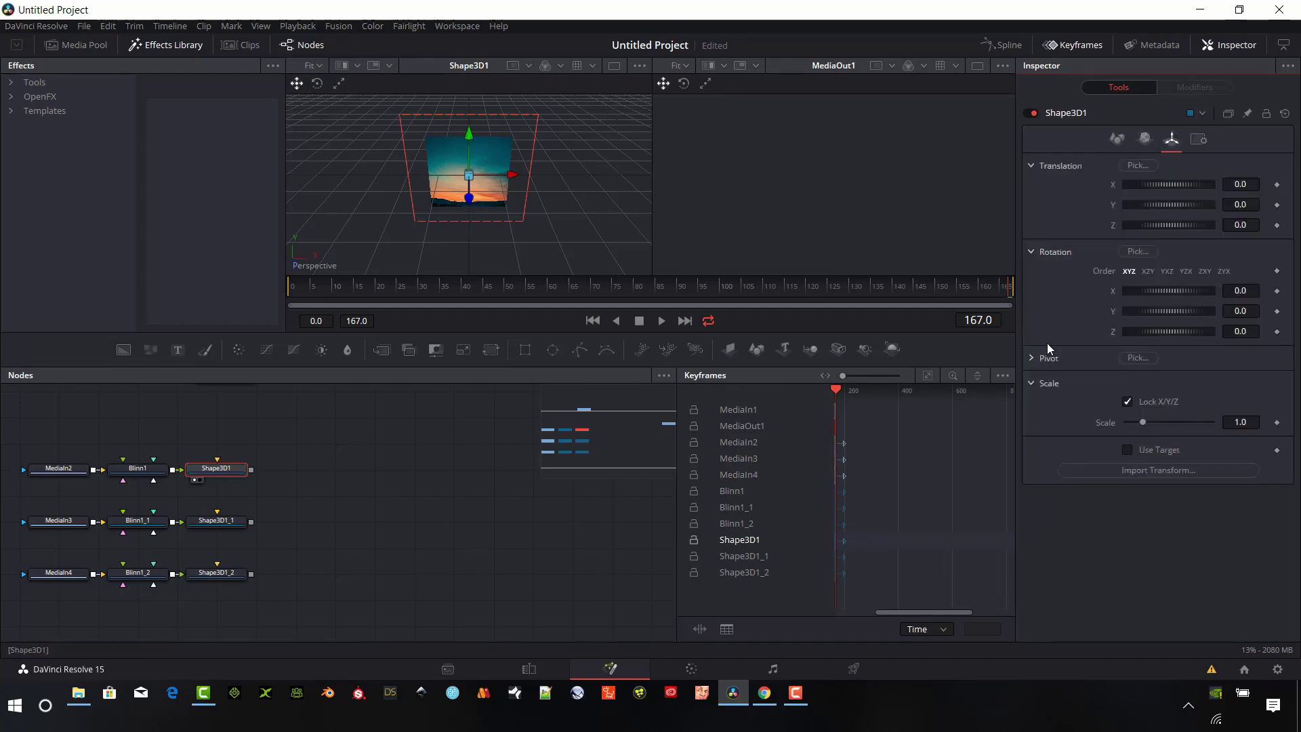
pyautogui.click(1031, 385)
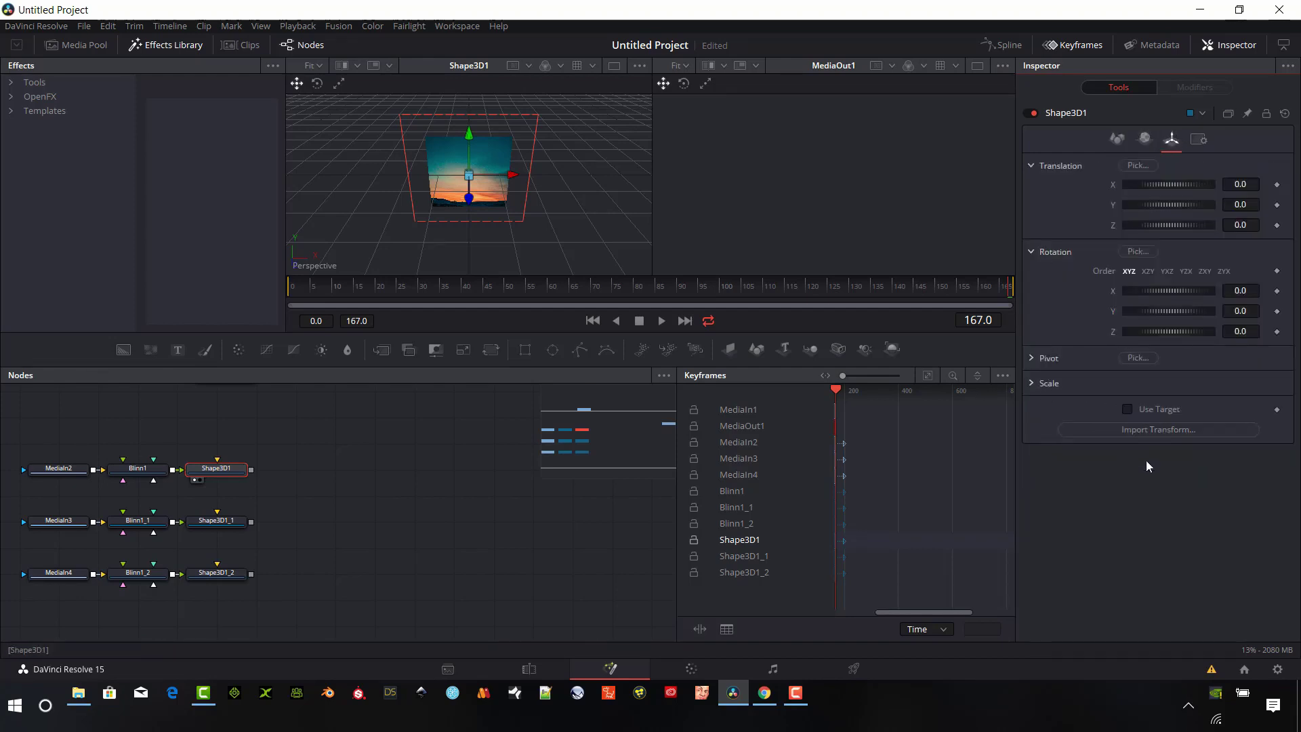
pyautogui.click(1035, 386)
pyautogui.click(1128, 401)
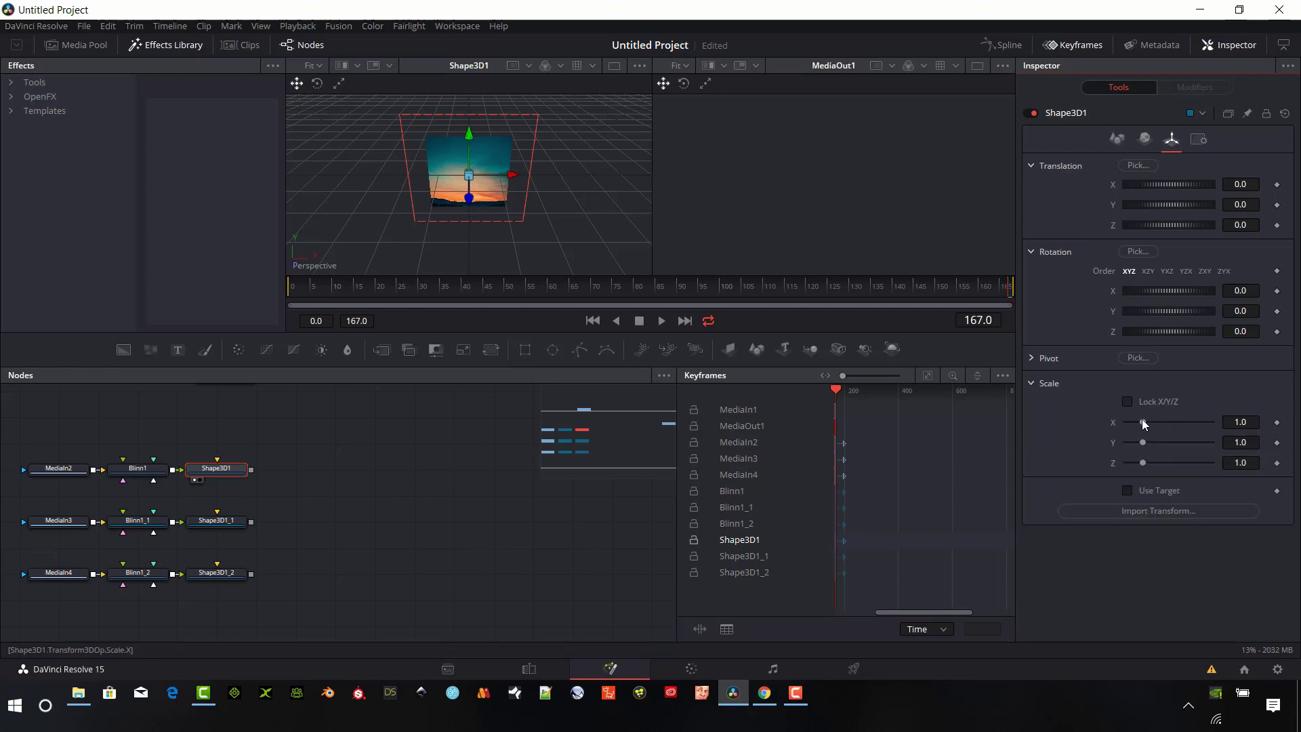
pyautogui.moveTo(1141, 422)
pyautogui.mouseDown()
pyautogui.moveTo(1164, 420)
pyautogui.moveTo(1146, 443)
pyautogui.moveTo(1156, 424)
pyautogui.mouseUp()
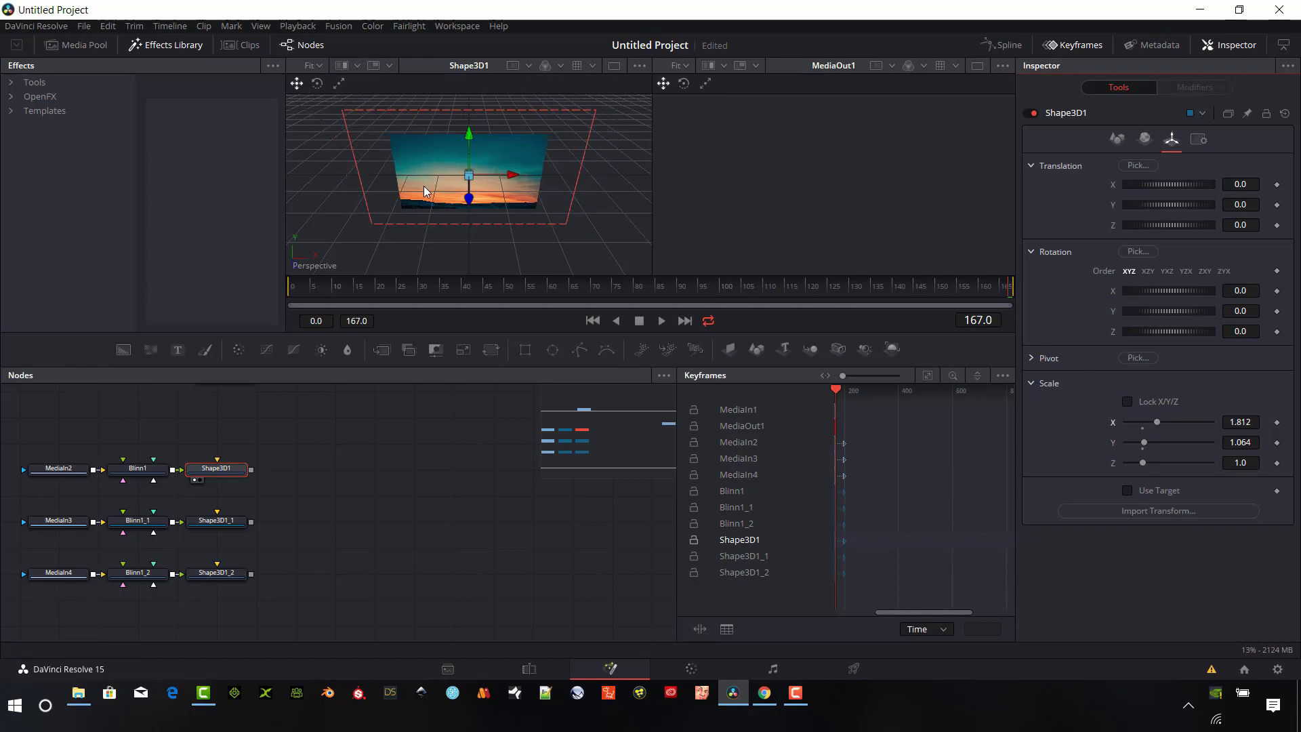
pyautogui.click(1128, 492)
pyautogui.click(1128, 492)
# Step: Unlock Shape3D1_1's scale and widen the road plane to X 1.615, shown in viewer 2
pyautogui.click(215, 520)
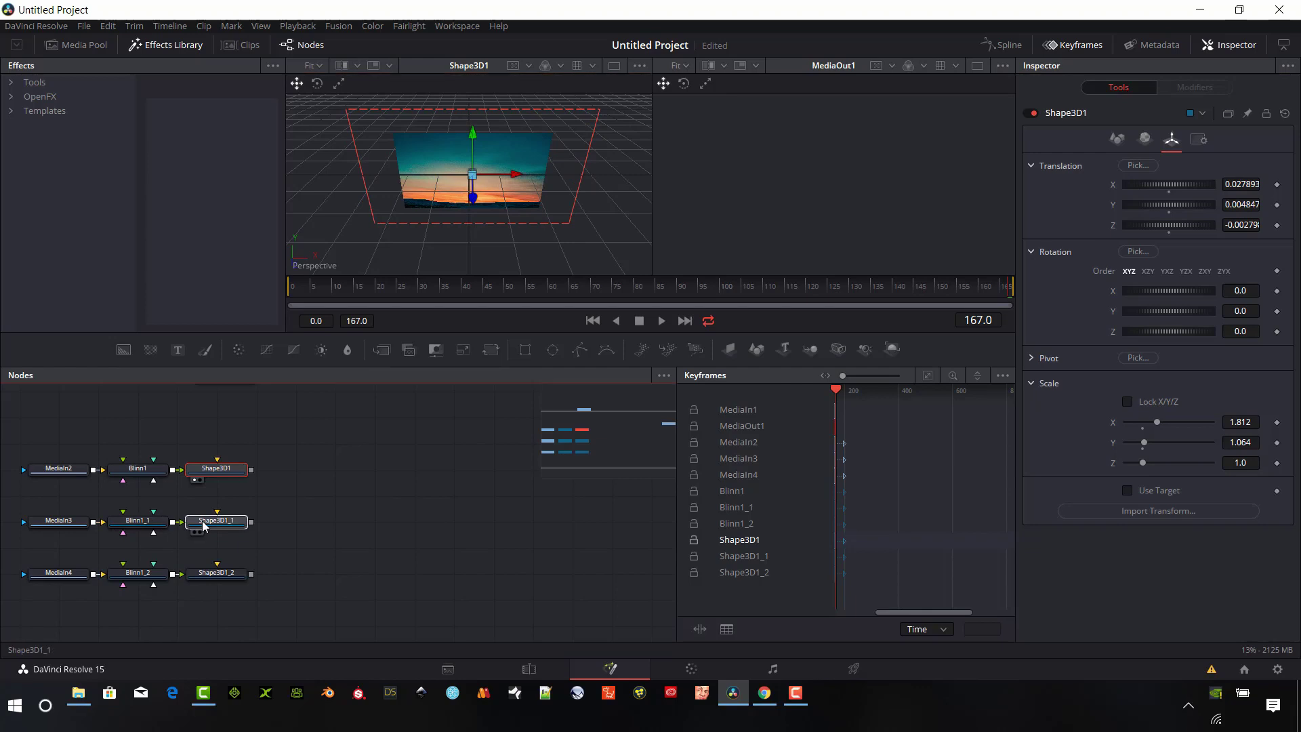
pyautogui.click(1172, 139)
pyautogui.click(1129, 401)
pyautogui.moveTo(1143, 423); pyautogui.dragTo(1156, 420)
pyautogui.press('2')
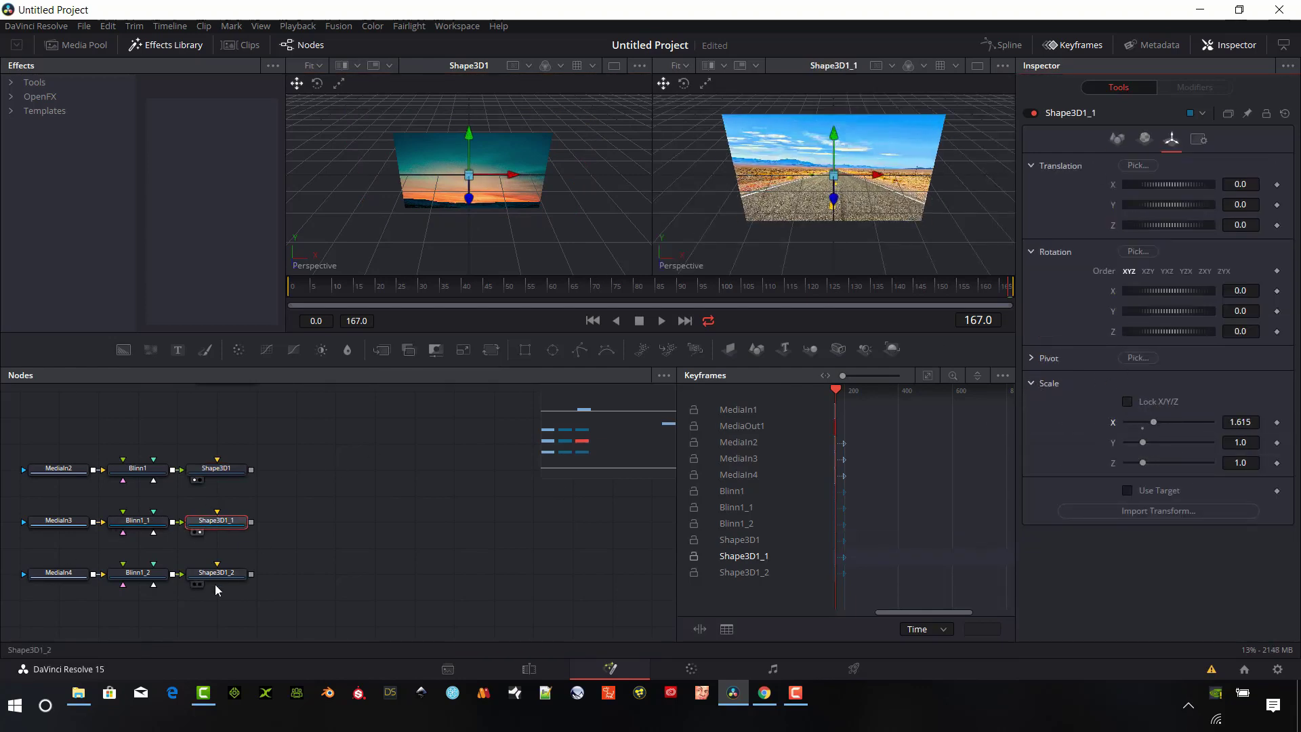
# Step: Unlock Shape3D1_2's scale and reshape the silhouette plane to 1.064 by 0.906
pyautogui.click(216, 573)
pyautogui.press('1')
pyautogui.click(1172, 139)
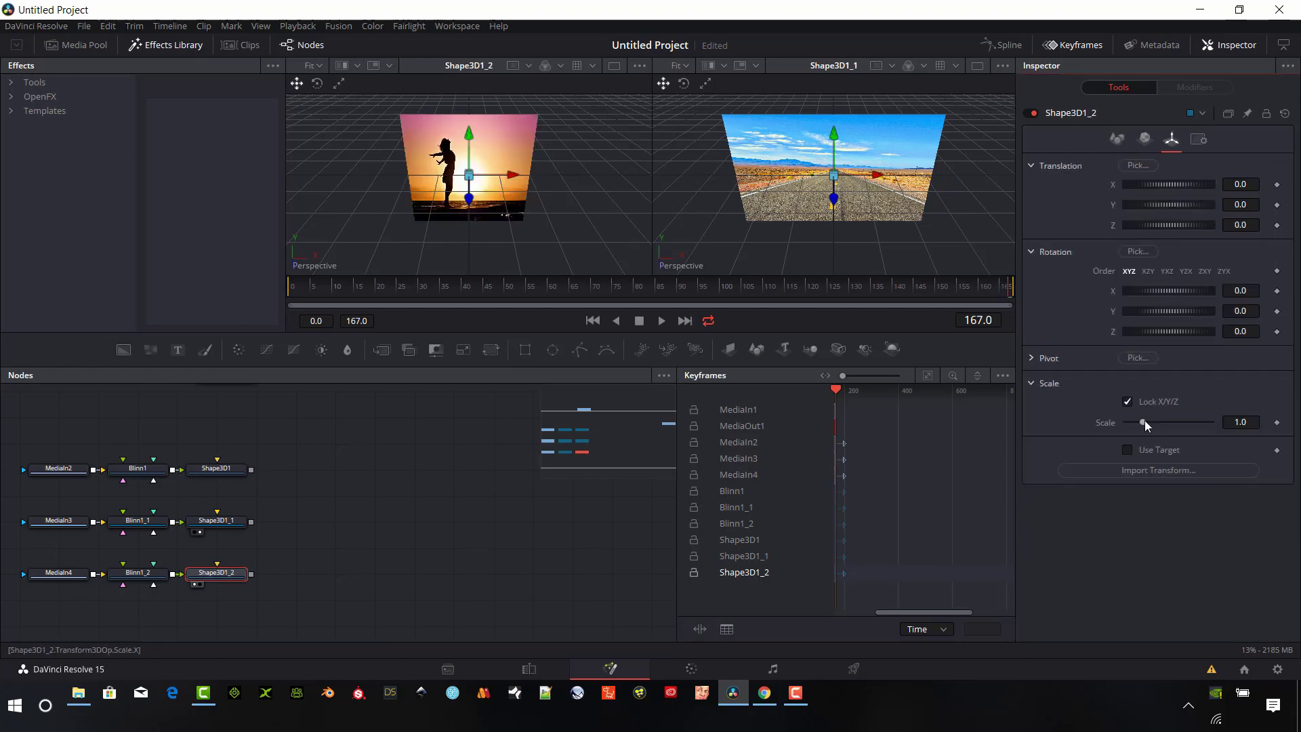
pyautogui.click(1145, 402)
pyautogui.moveTo(1143, 442); pyautogui.dragTo(1144, 422)
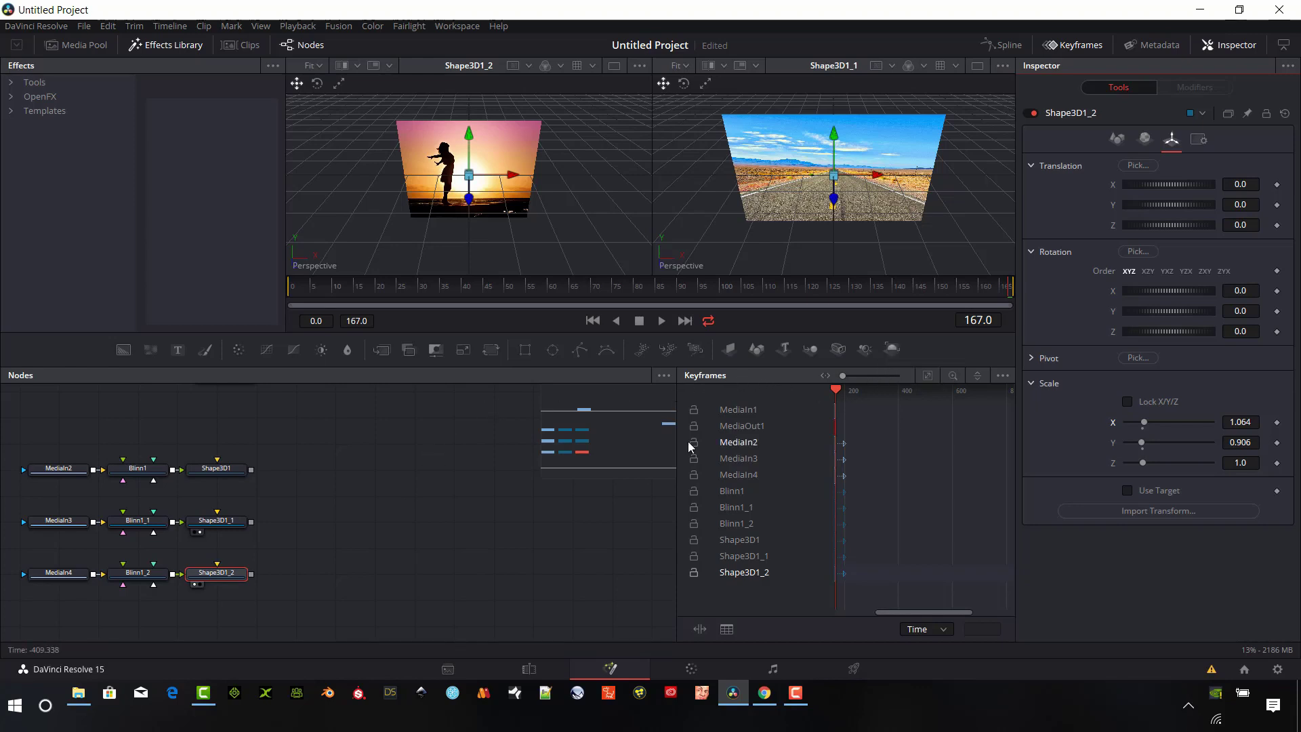
# Step: Add a Merge3D1 node taking Shape3D1, Shape3D1_1 and Shape3D1_2, and view the merged scene
pyautogui.moveTo(808, 354); pyautogui.dragTo(568, 481)
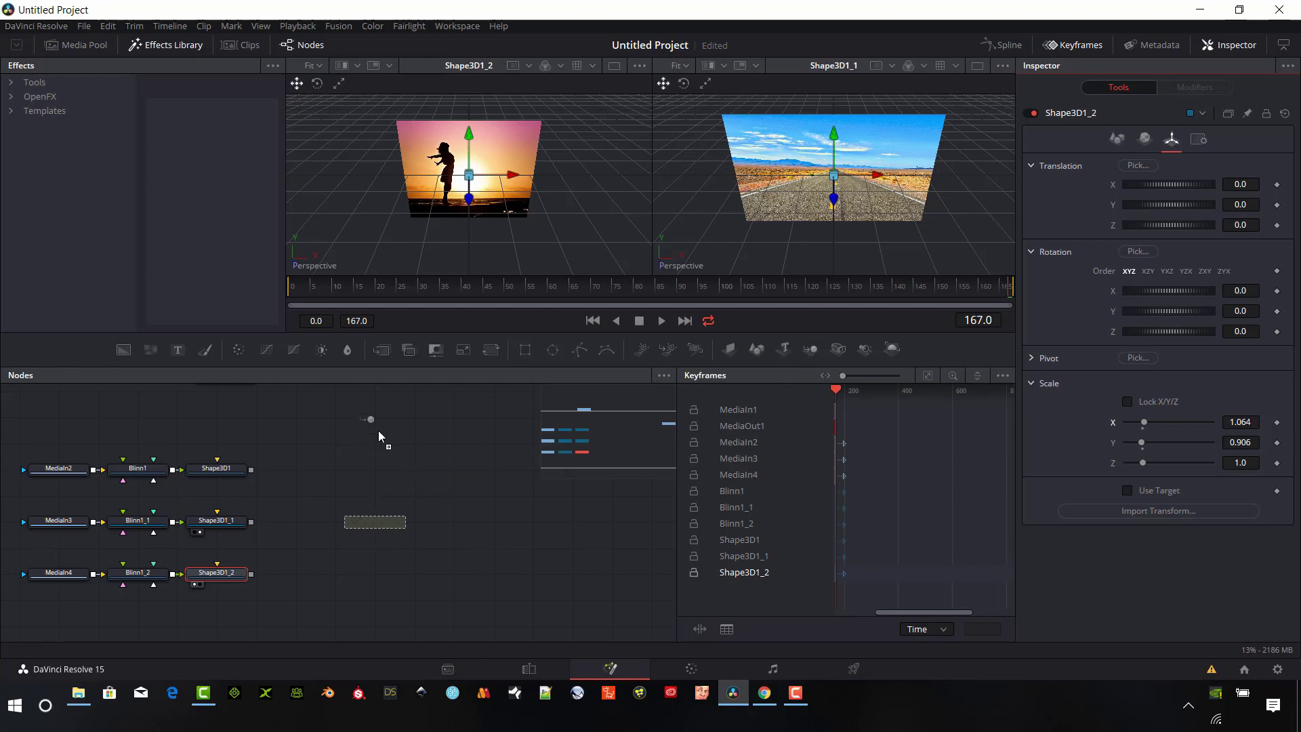
pyautogui.moveTo(378, 431); pyautogui.dragTo(370, 530)
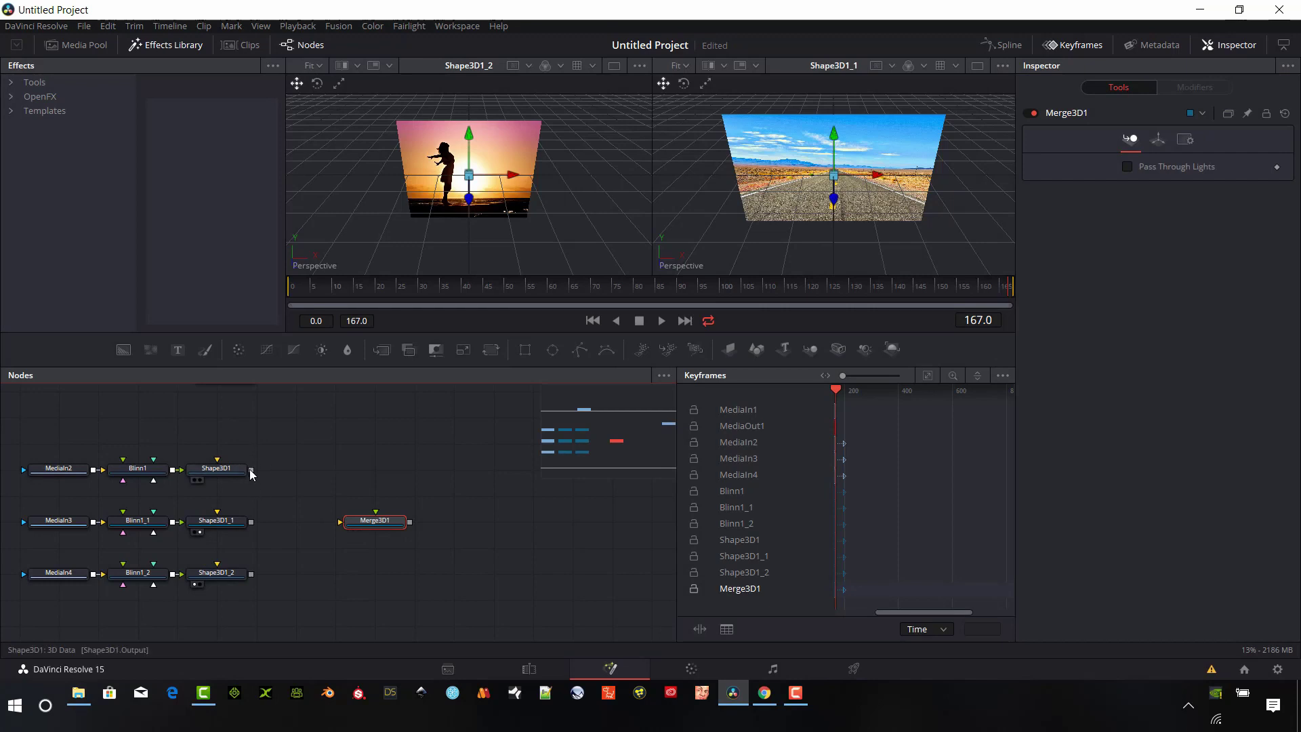
pyautogui.moveTo(252, 470); pyautogui.dragTo(378, 526)
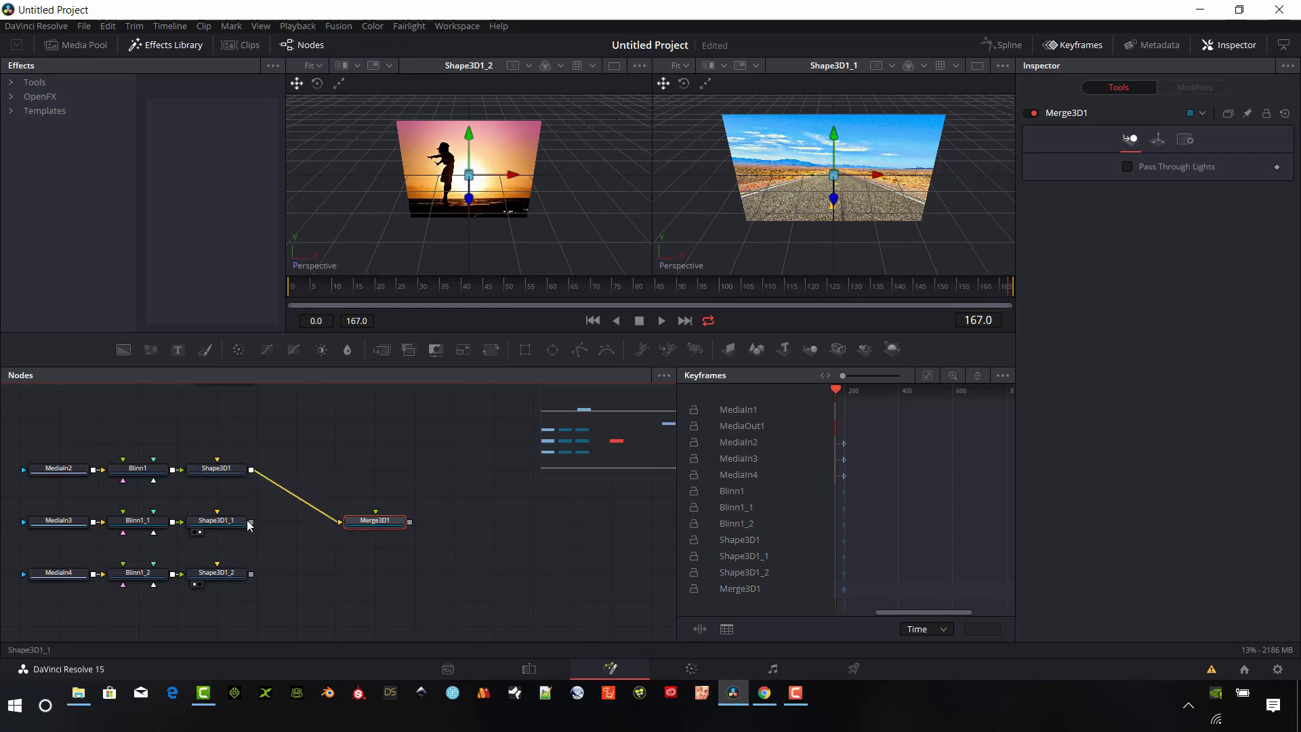
pyautogui.moveTo(249, 526); pyautogui.dragTo(372, 523)
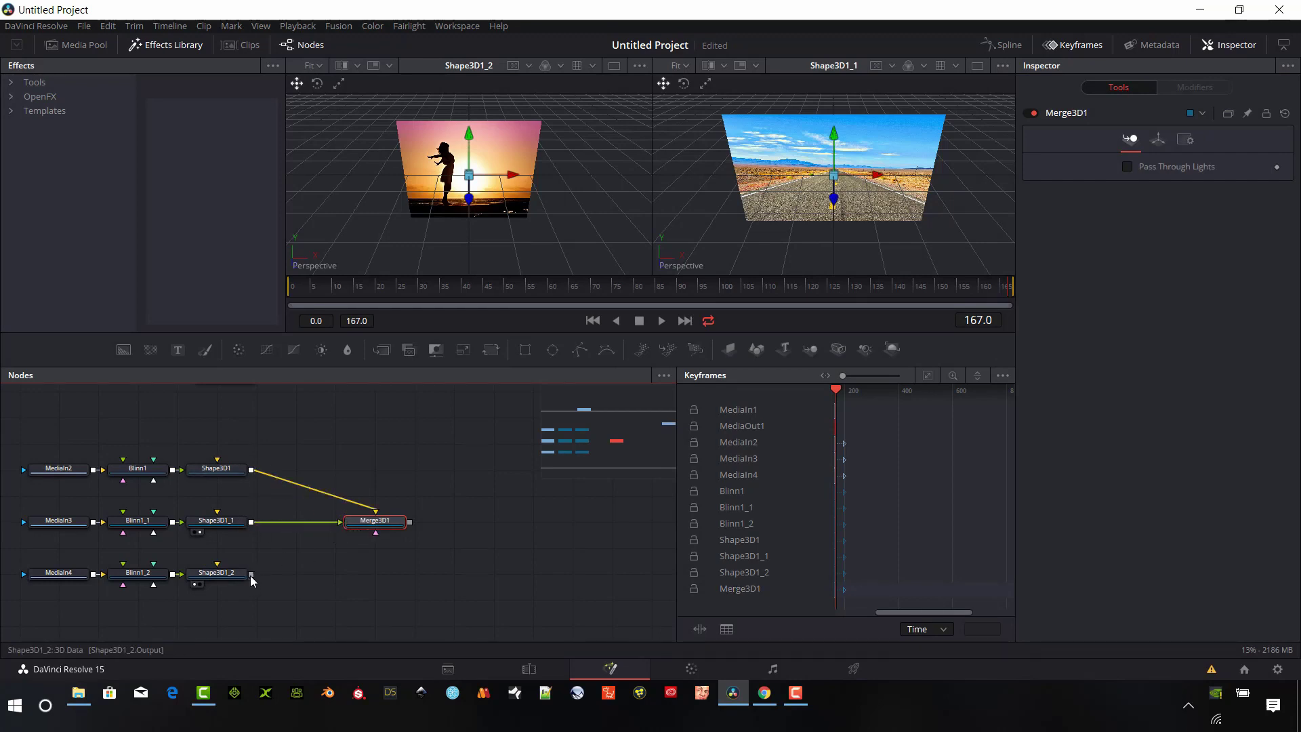
pyautogui.moveTo(251, 575); pyautogui.dragTo(376, 533)
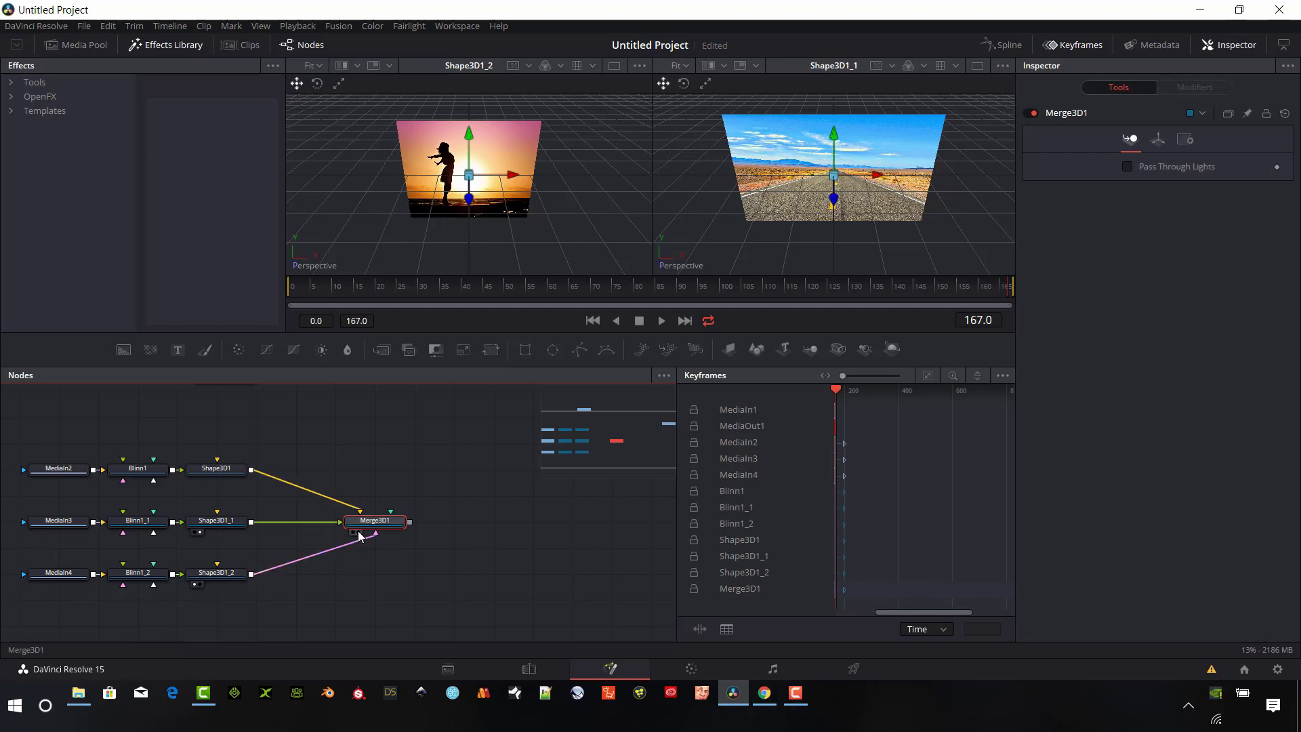
pyautogui.click(358, 532)
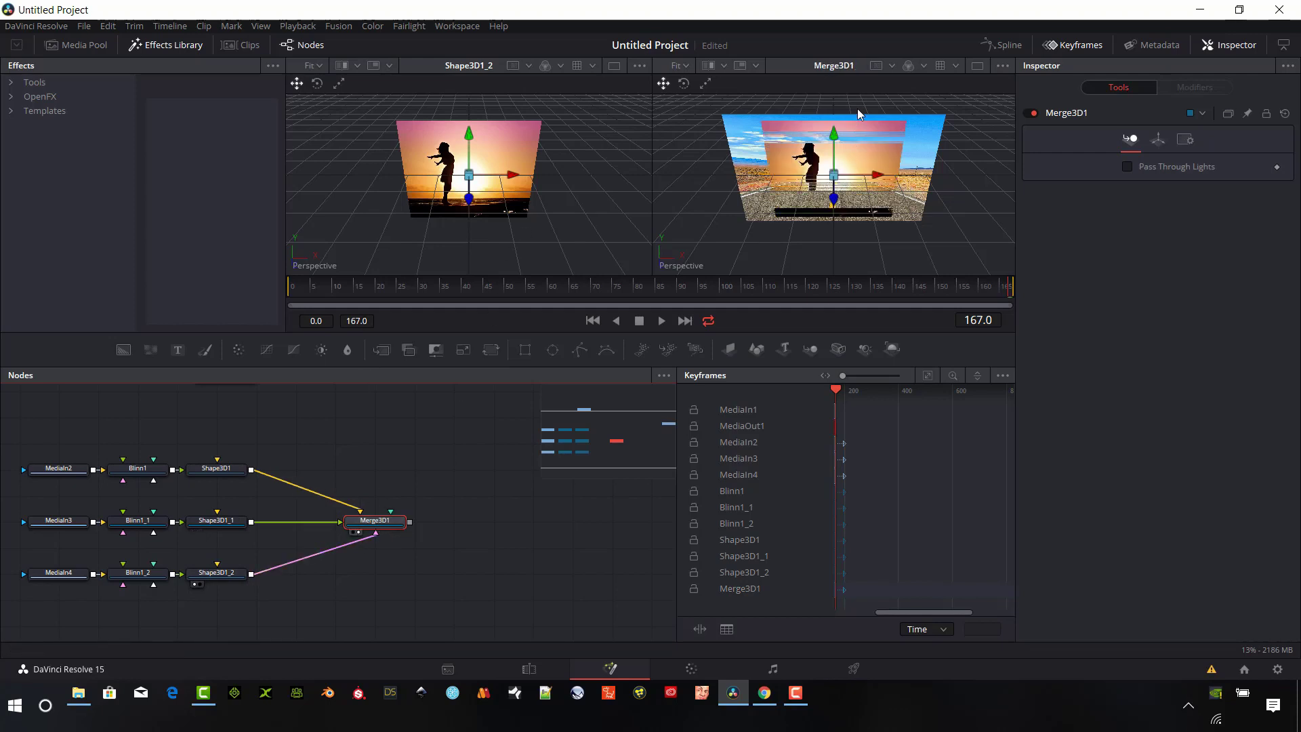
pyautogui.click(224, 475)
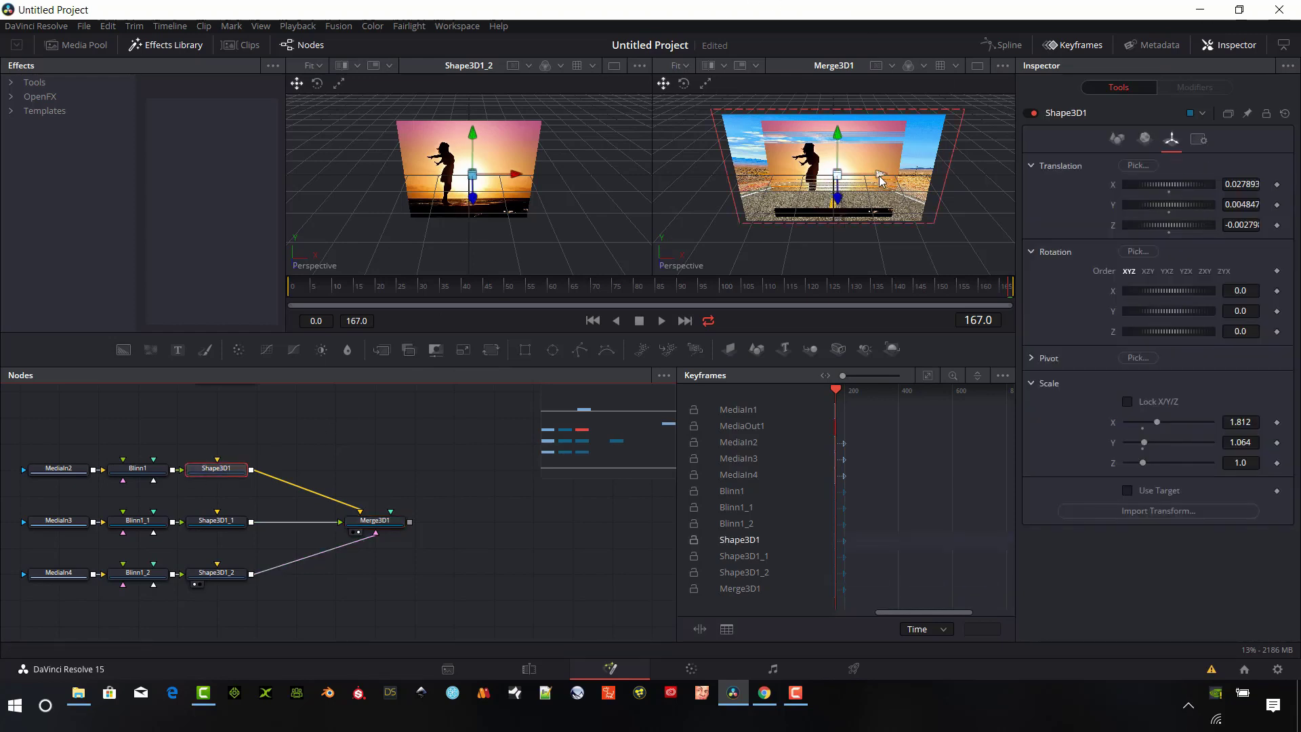
# Step: Switch the Merge3D1 viewer to a top camera view
pyautogui.rightClick(778, 241)
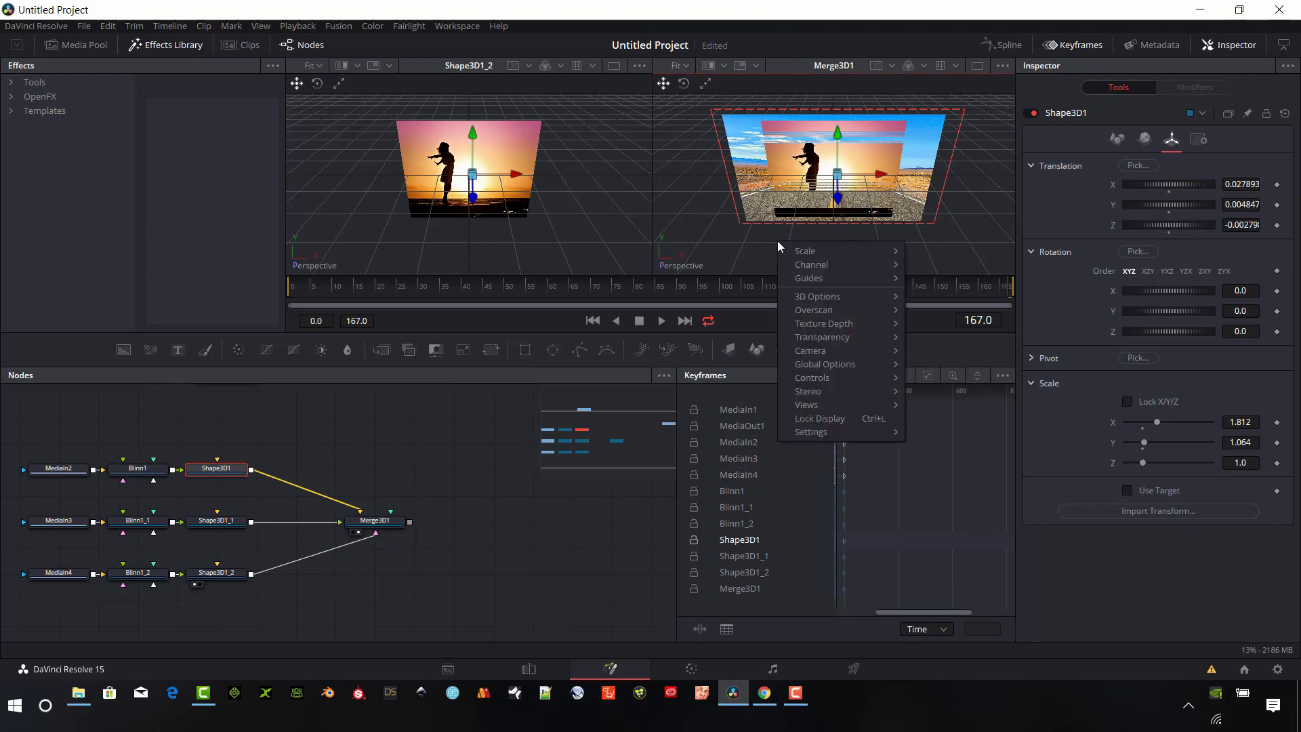
pyautogui.moveTo(864, 406)
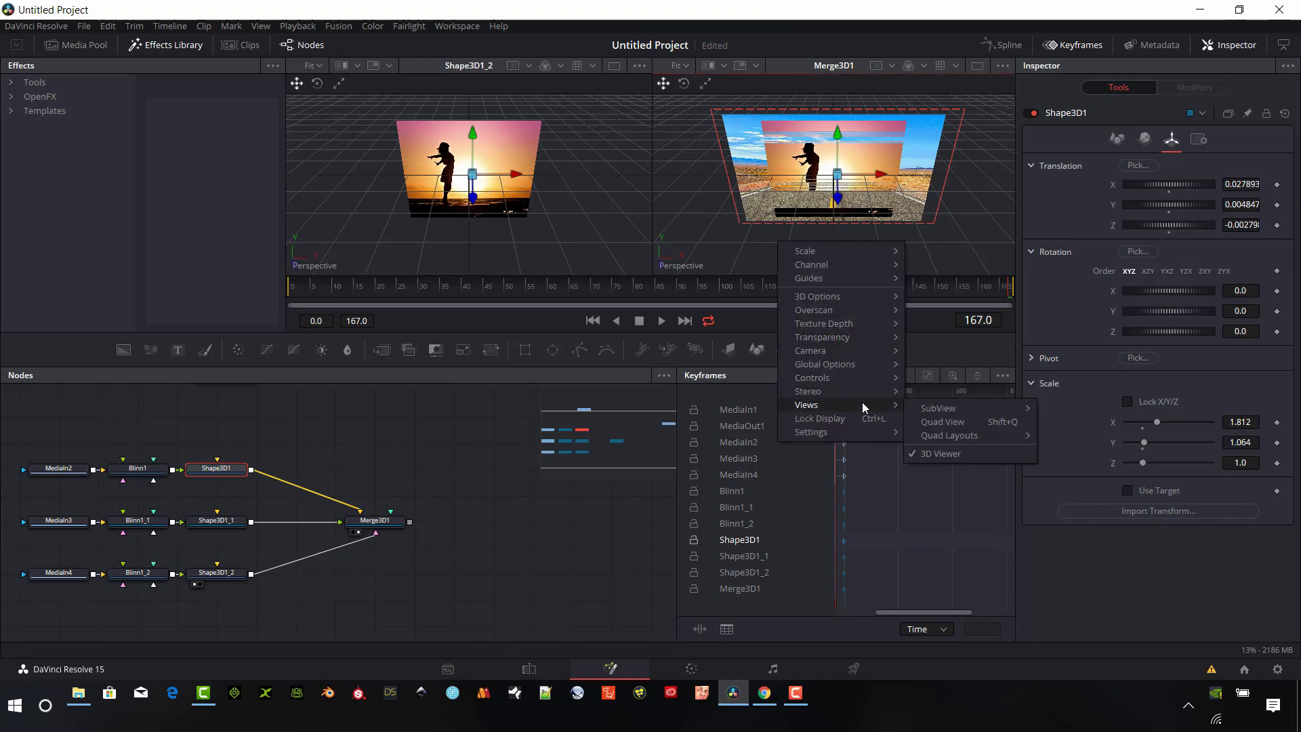
pyautogui.moveTo(873, 353)
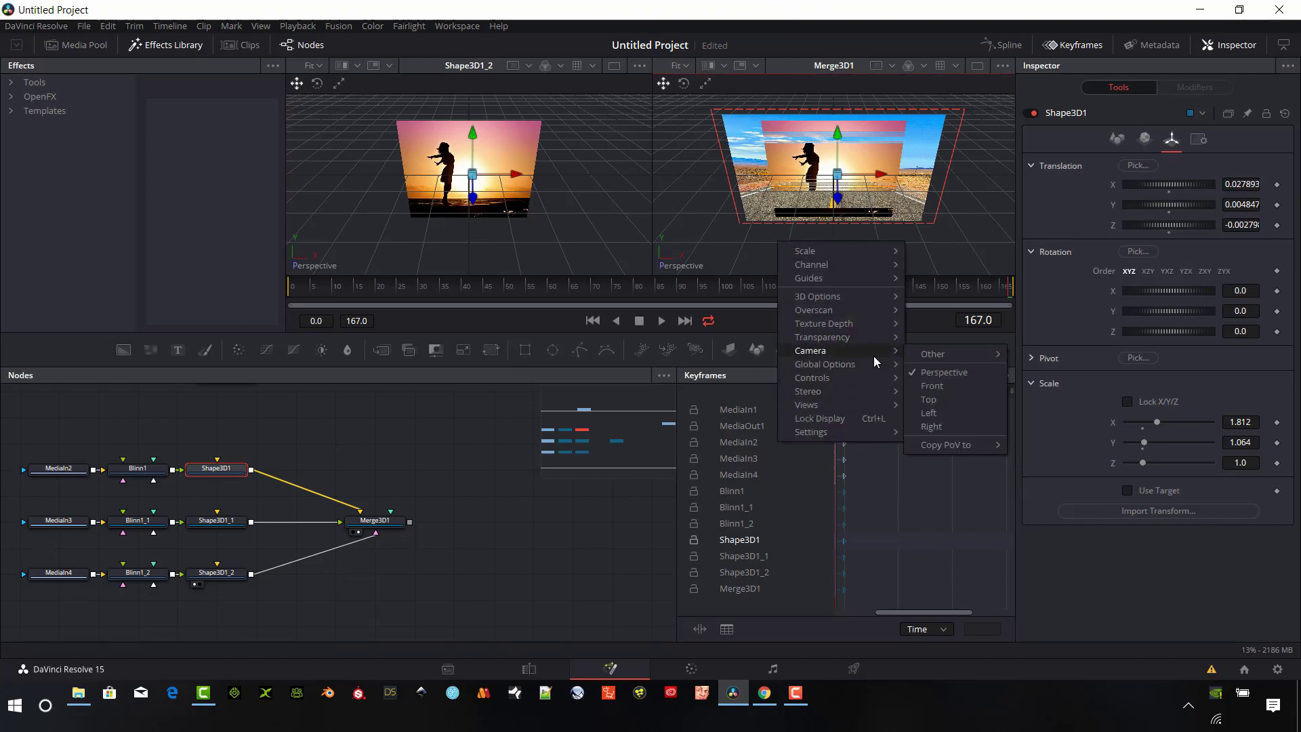
pyautogui.click(929, 400)
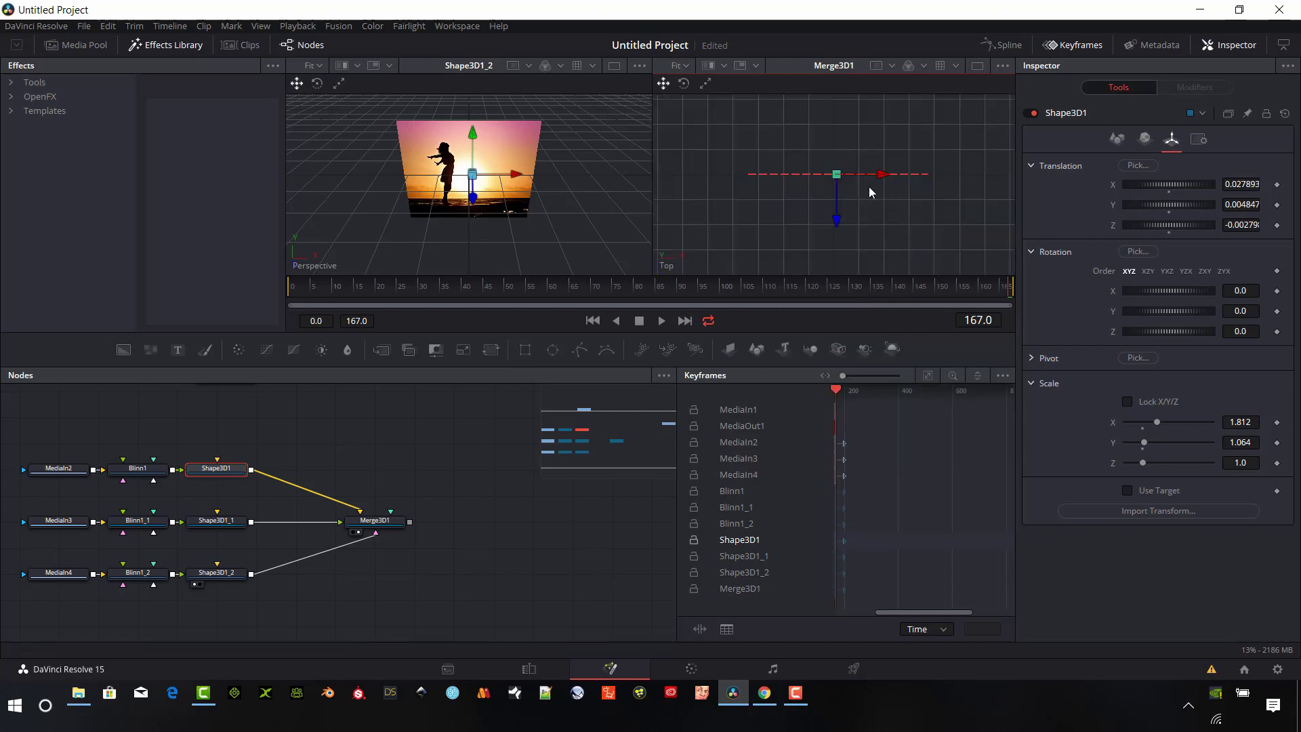
pyautogui.scroll(-2, 858, 206)
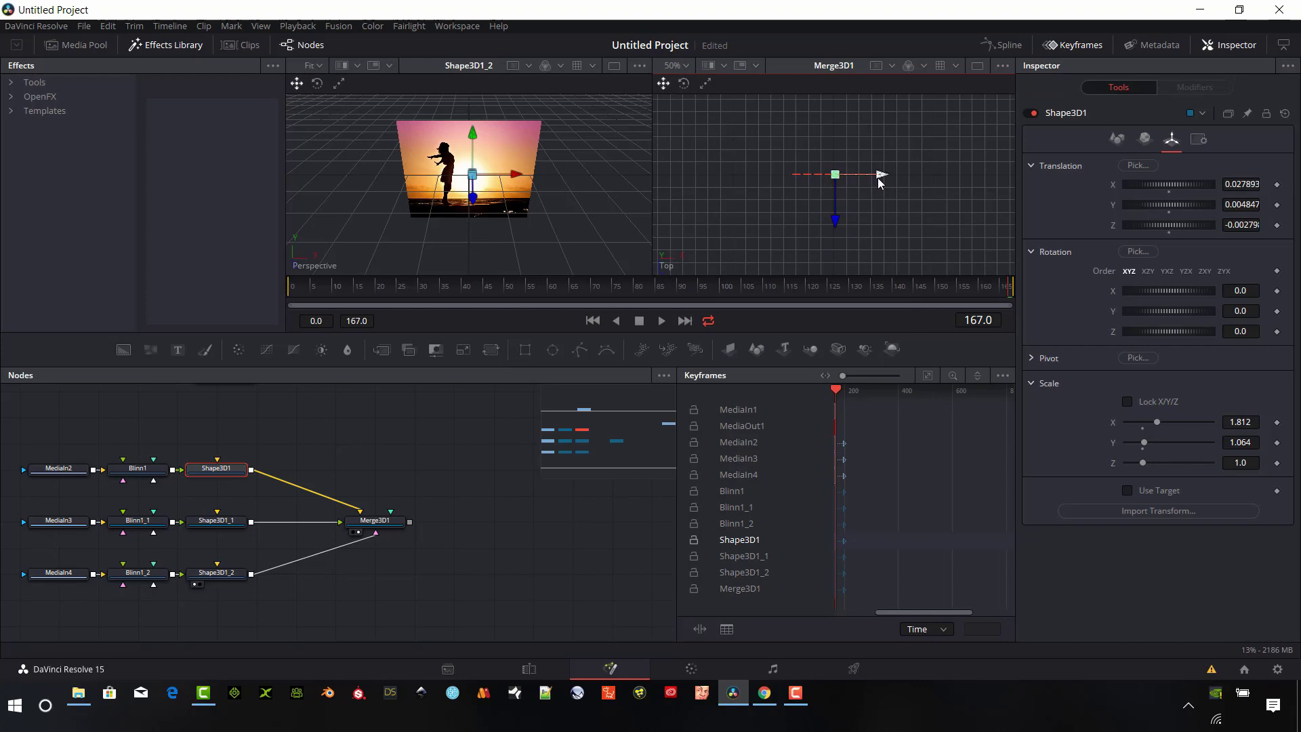
# Step: Move the sunset plane right and the road plane to X -1.7946, Z 1.175676
pyautogui.moveTo(881, 174); pyautogui.dragTo(988, 179)
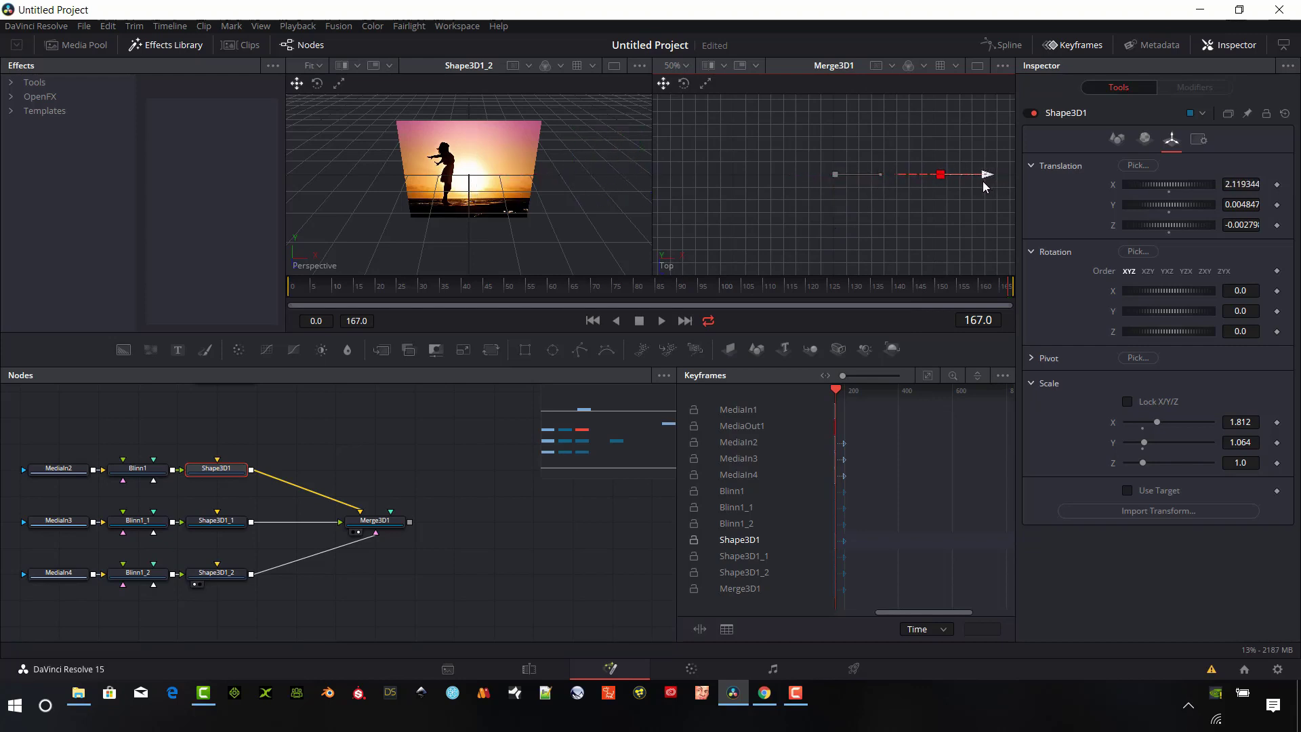
pyautogui.click(941, 244)
pyautogui.moveTo(877, 175); pyautogui.dragTo(786, 175)
pyautogui.moveTo(743, 219); pyautogui.dragTo(743, 277)
# Step: Return the Merge3D1 viewer to the Perspective camera
pyautogui.rightClick(758, 155)
pyautogui.moveTo(848, 262)
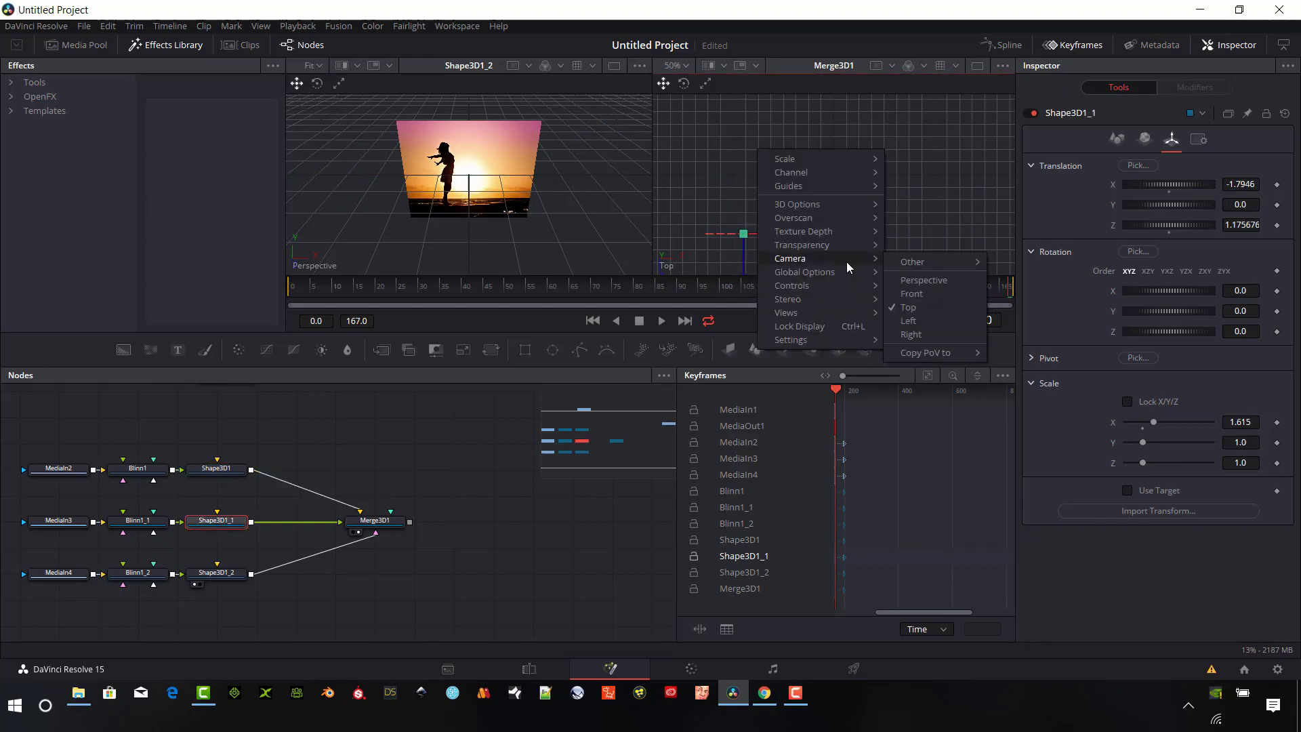
pyautogui.click(925, 282)
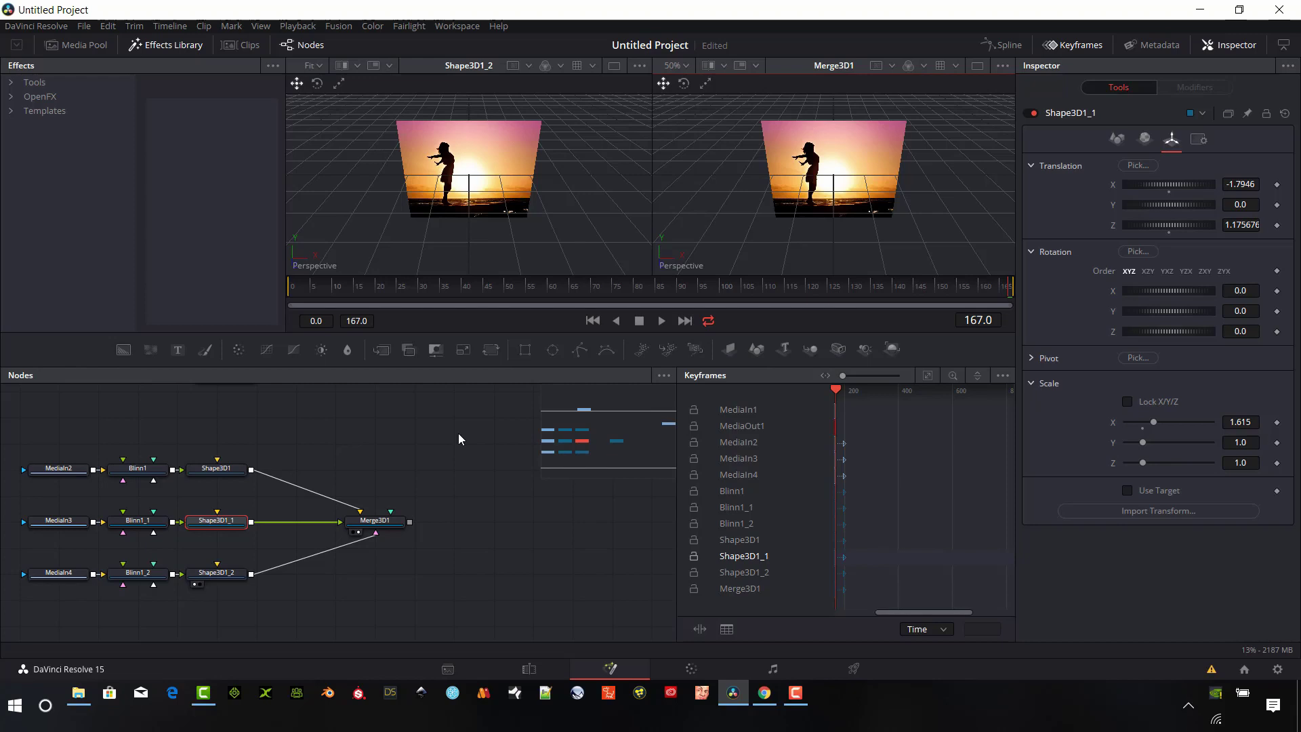
# Step: Add a Camera3D1 node feeding Merge3D1, view it, and drag the camera toward the lower left
pyautogui.moveTo(838, 349); pyautogui.dragTo(390, 511)
pyautogui.click(353, 454)
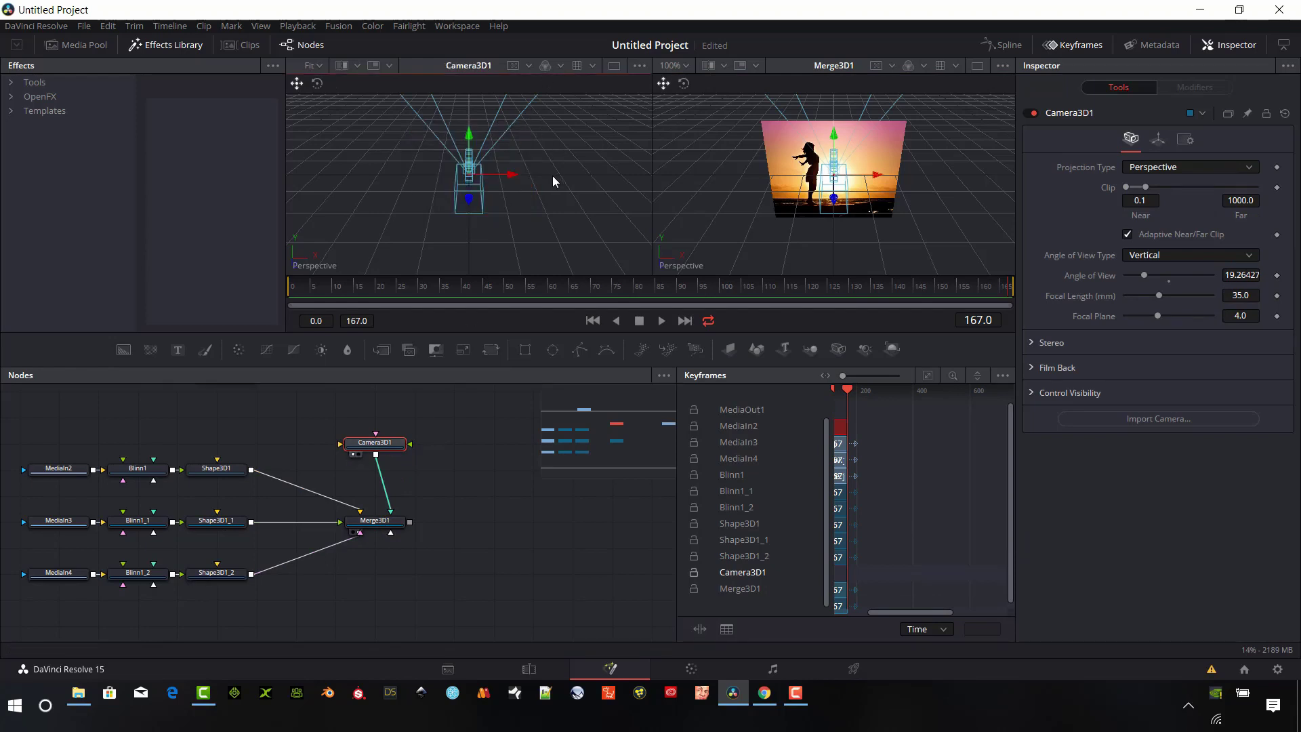
pyautogui.moveTo(551, 176); pyautogui.dragTo(508, 115)
pyautogui.moveTo(881, 218); pyautogui.dragTo(857, 193)
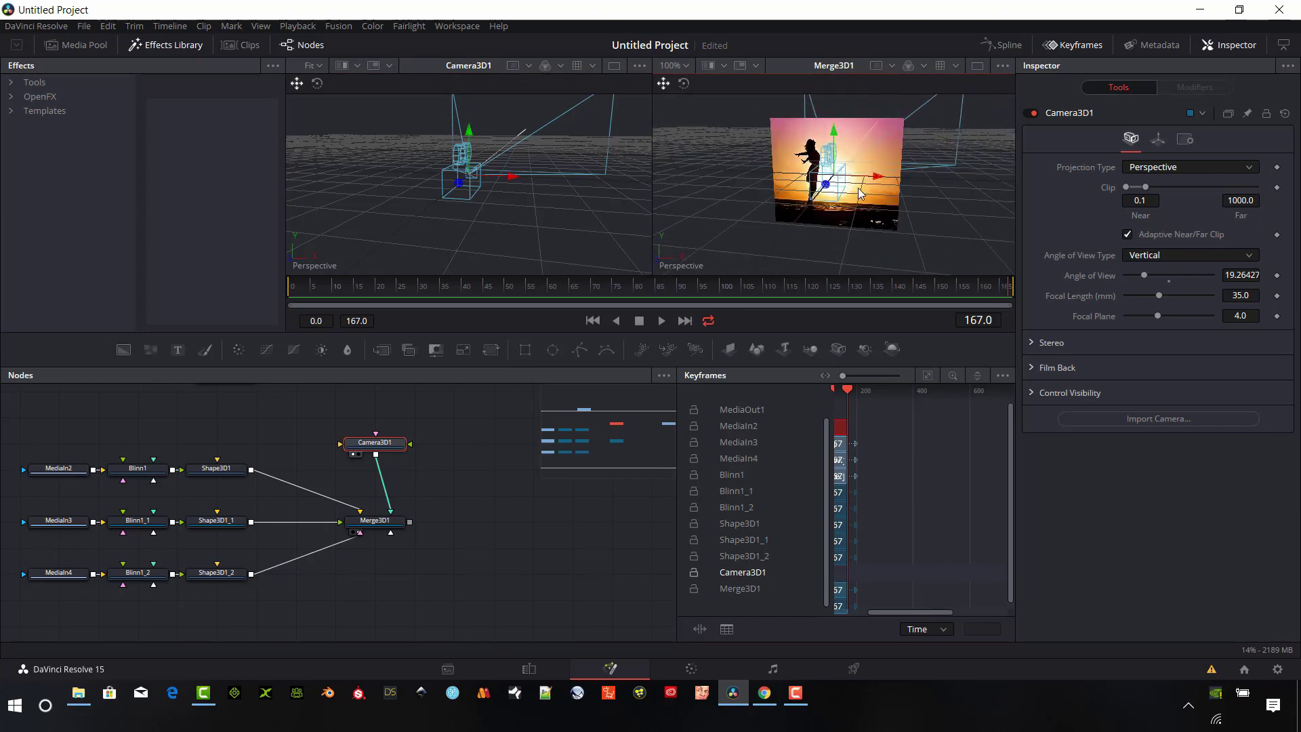
pyautogui.scroll(-10, 858, 189)
pyautogui.scroll(2, 856, 198)
pyautogui.moveTo(456, 194); pyautogui.dragTo(336, 307)
pyautogui.moveTo(820, 196); pyautogui.dragTo(795, 242)
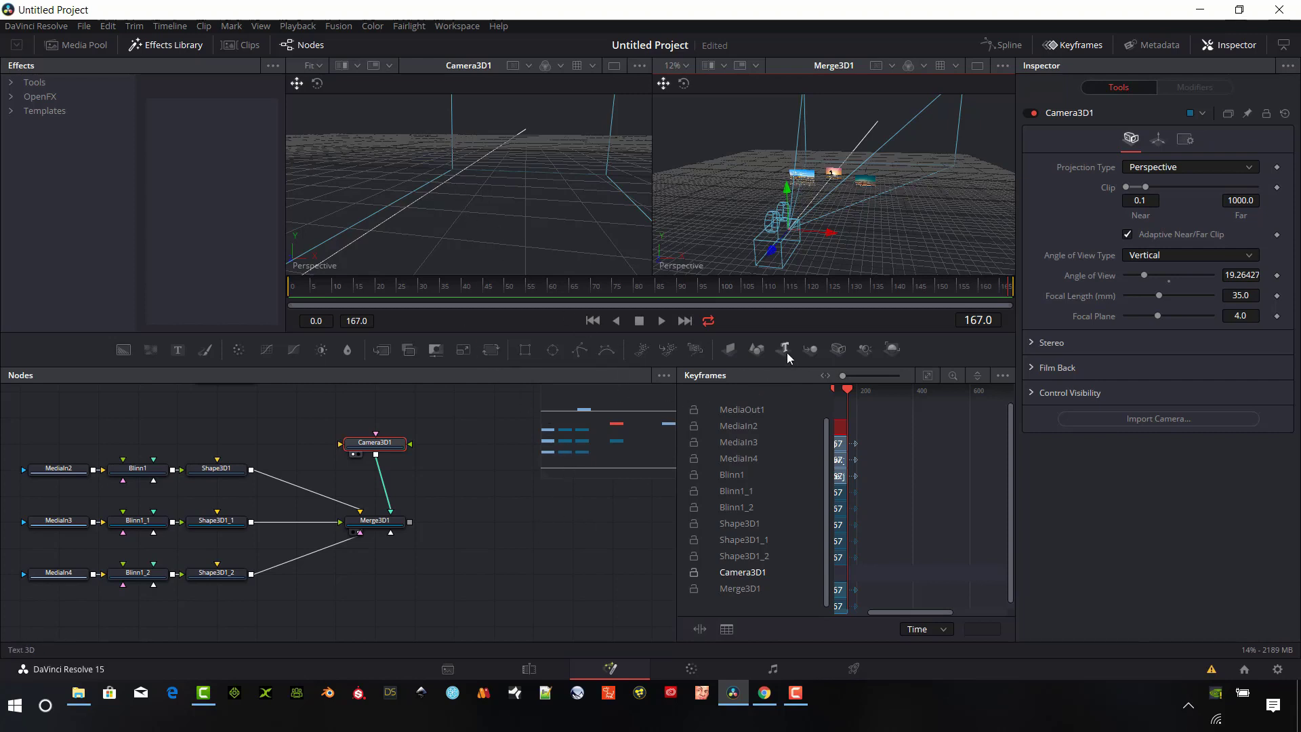
# Step: Add Text3D nodes and make the first read '3D Fog' in bright yellow November font
pyautogui.moveTo(786, 355); pyautogui.dragTo(314, 612)
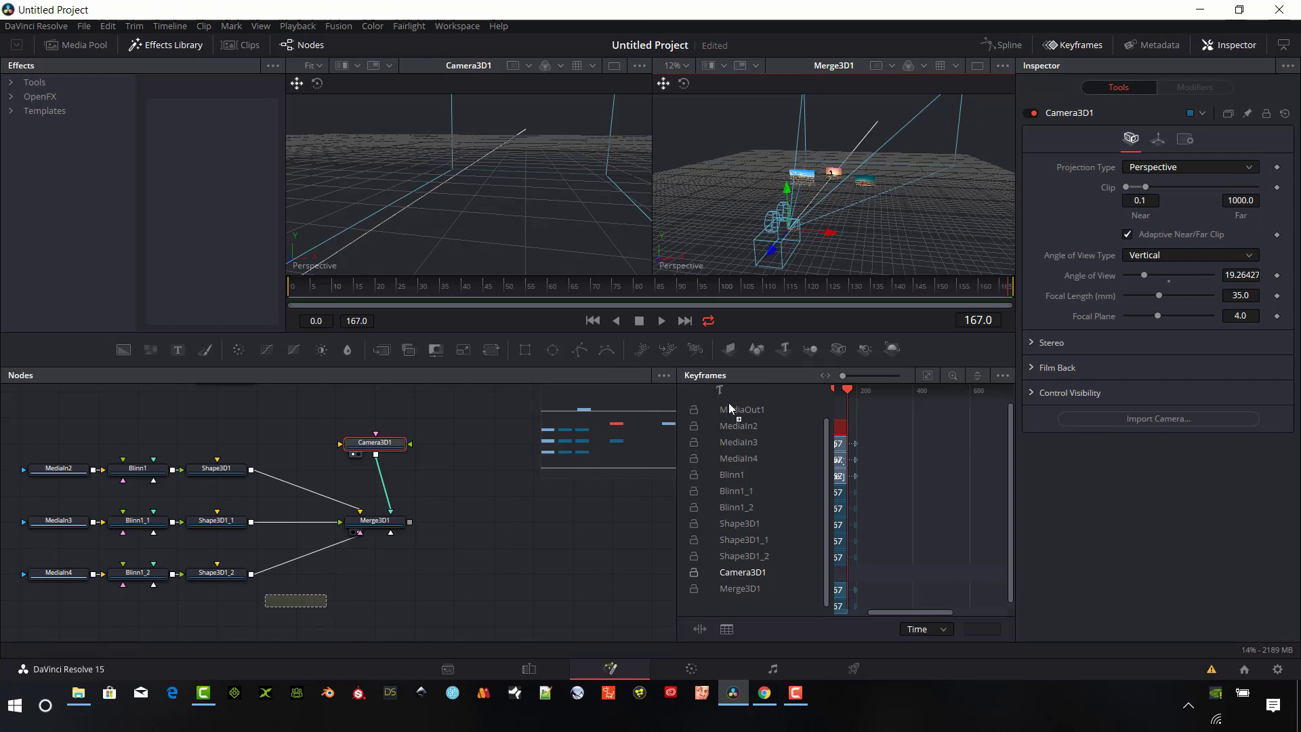
pyautogui.moveTo(786, 348); pyautogui.dragTo(375, 600)
pyautogui.click(292, 605)
pyautogui.click(1169, 204)
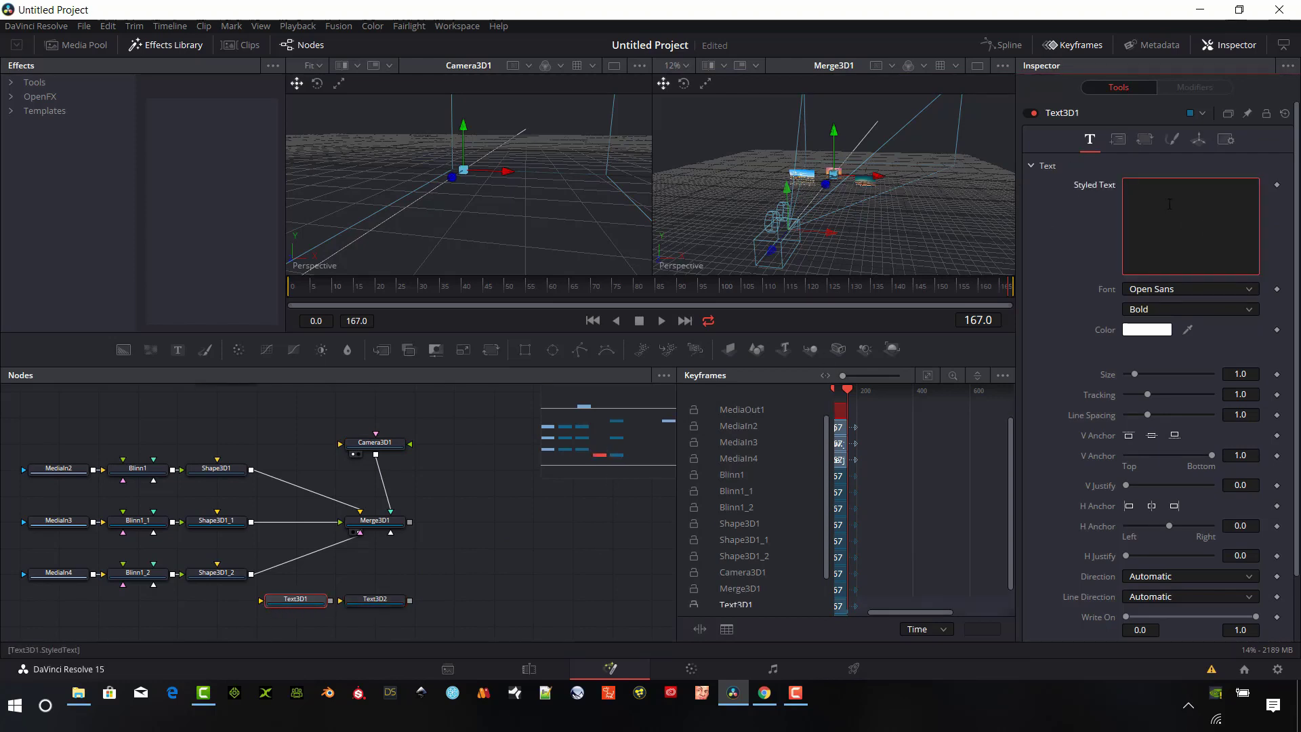
pyautogui.write('3D Fog')
pyautogui.click(1243, 290)
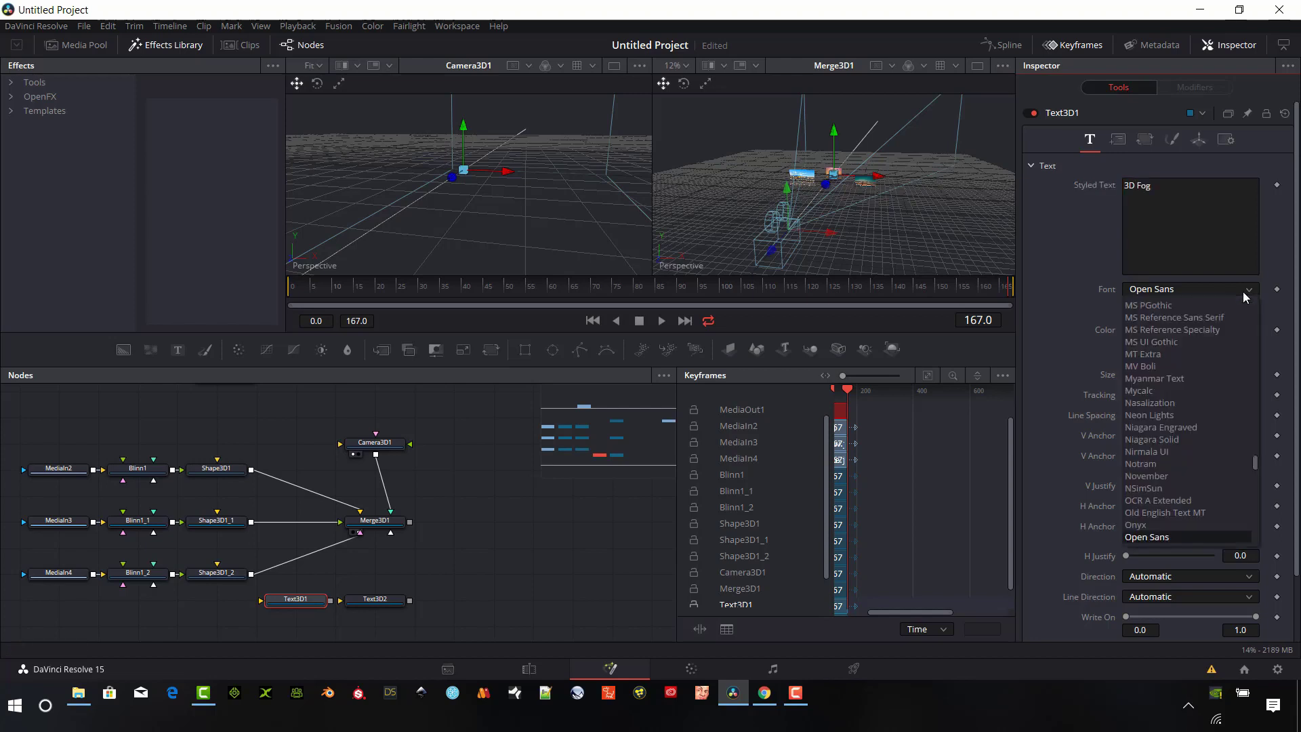
pyautogui.click(1169, 476)
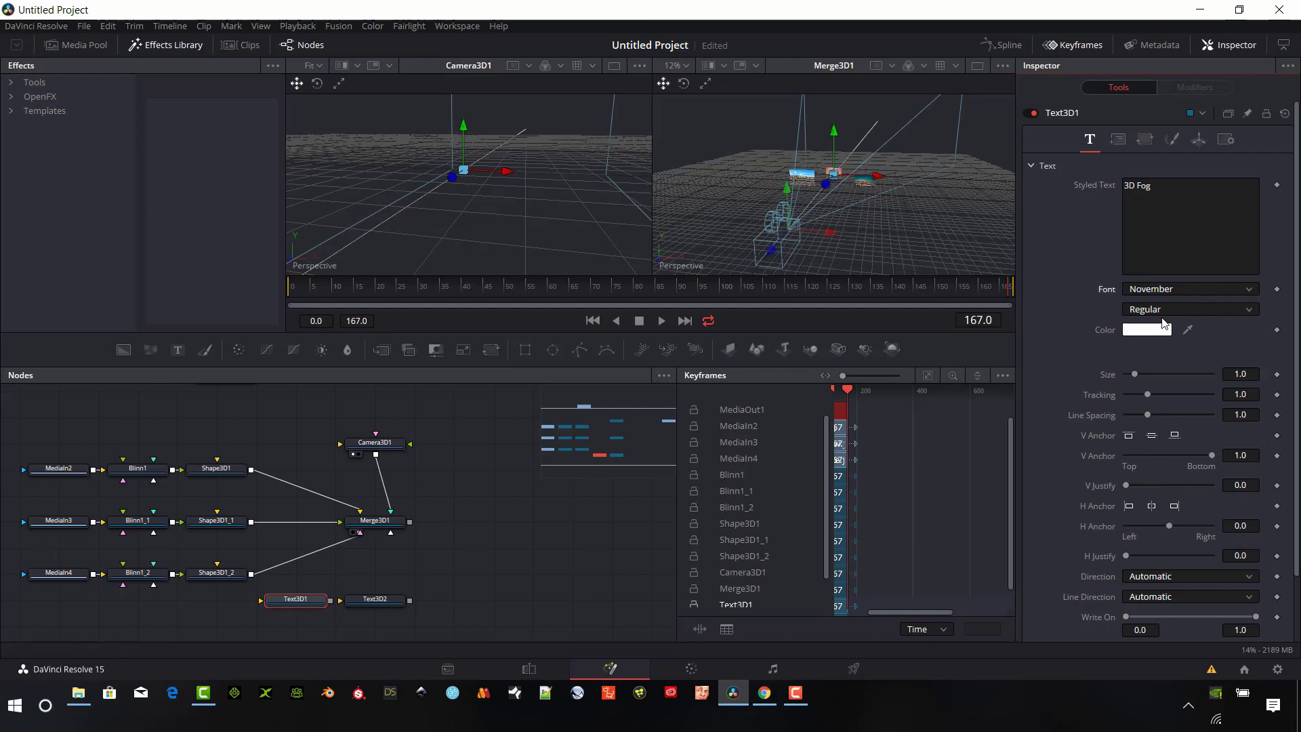
pyautogui.click(1149, 332)
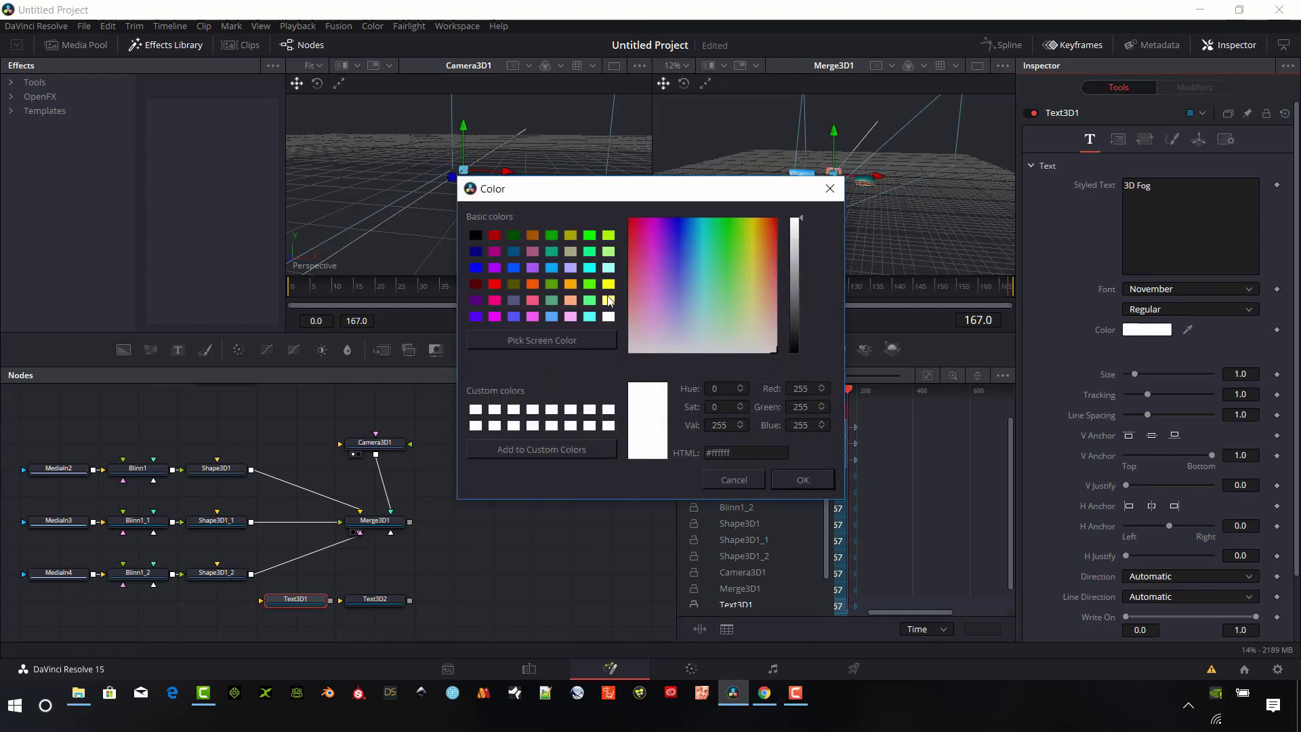
pyautogui.click(752, 285)
pyautogui.click(606, 284)
pyautogui.click(803, 480)
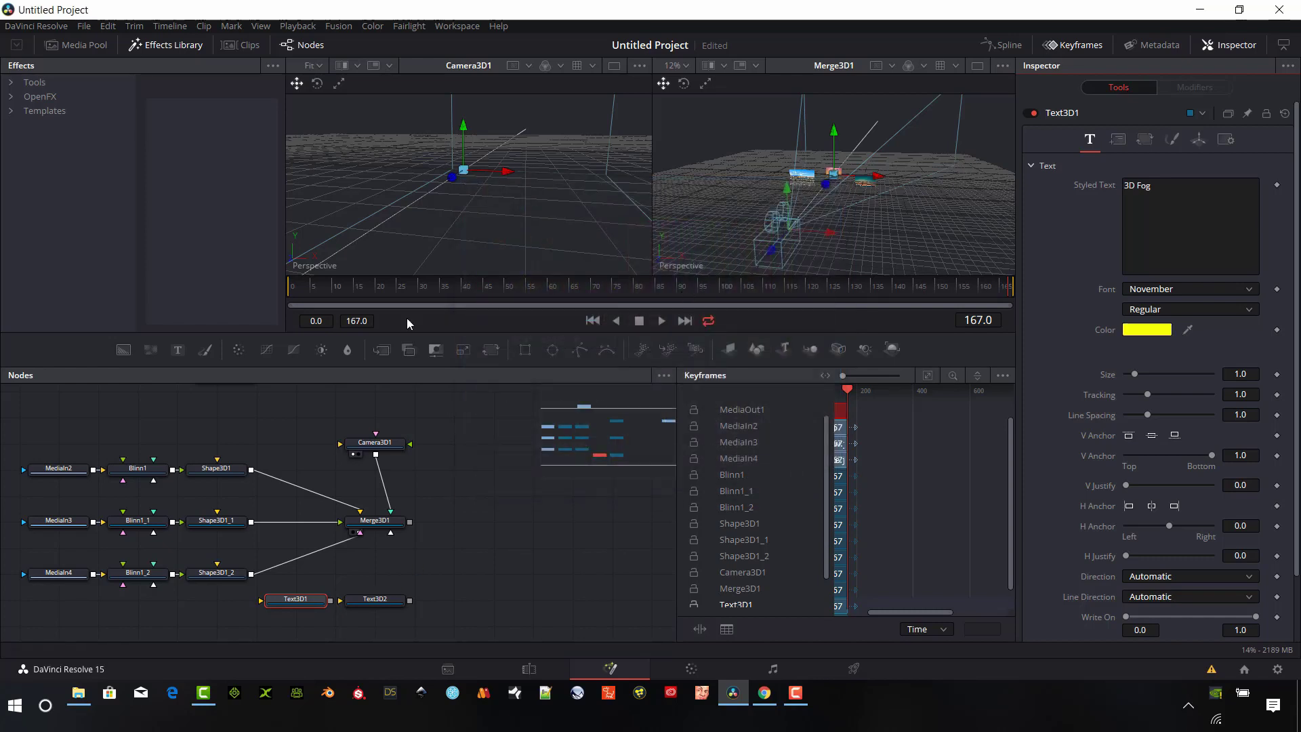
# Step: Make the second Text3D read 'Depth' in the November font, coloured bright yellow
pyautogui.moveTo(373, 600); pyautogui.dragTo(414, 603)
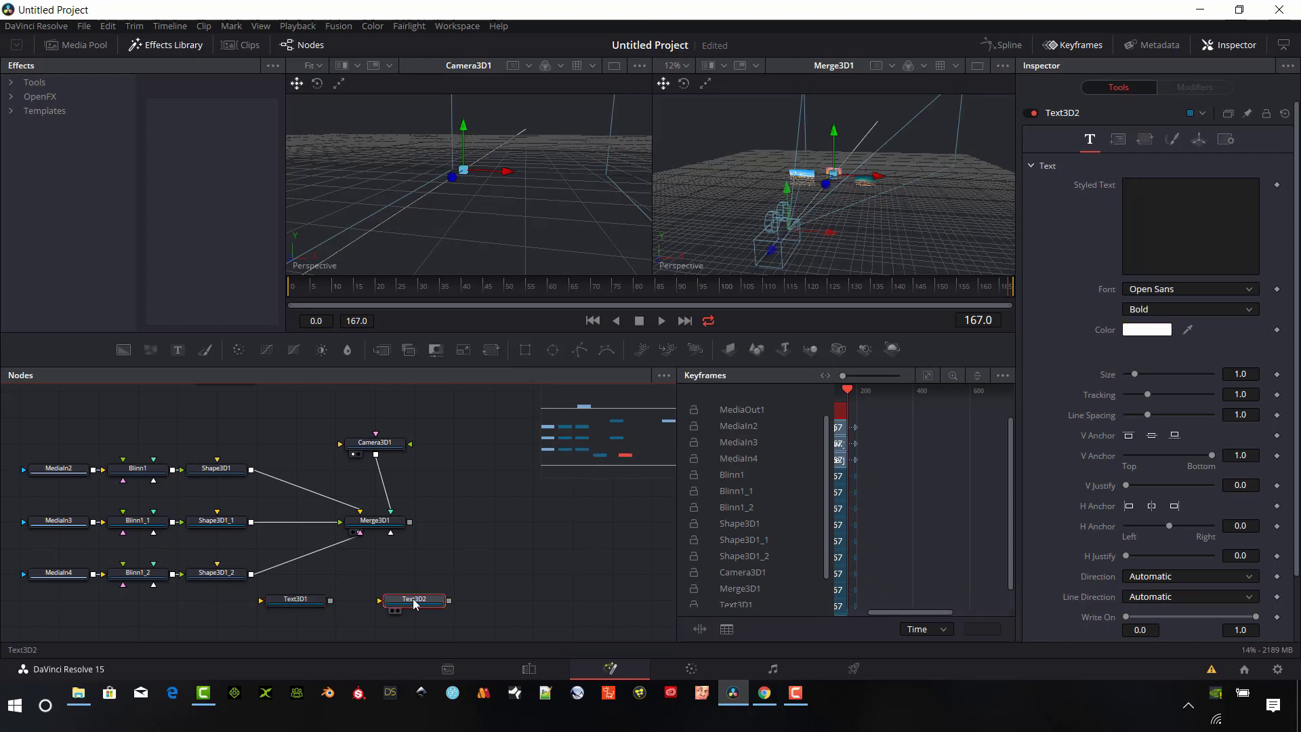
pyautogui.click(1157, 199)
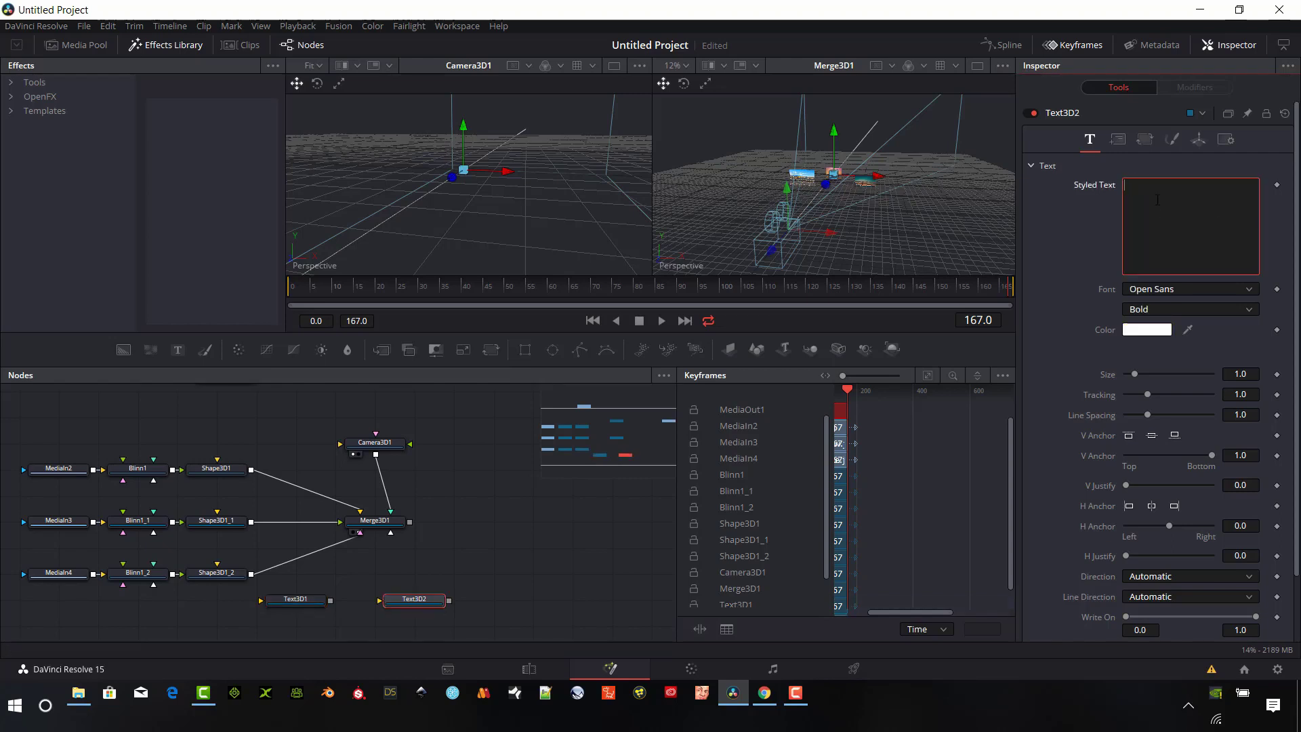
pyautogui.write('Depth')
pyautogui.click(1191, 288)
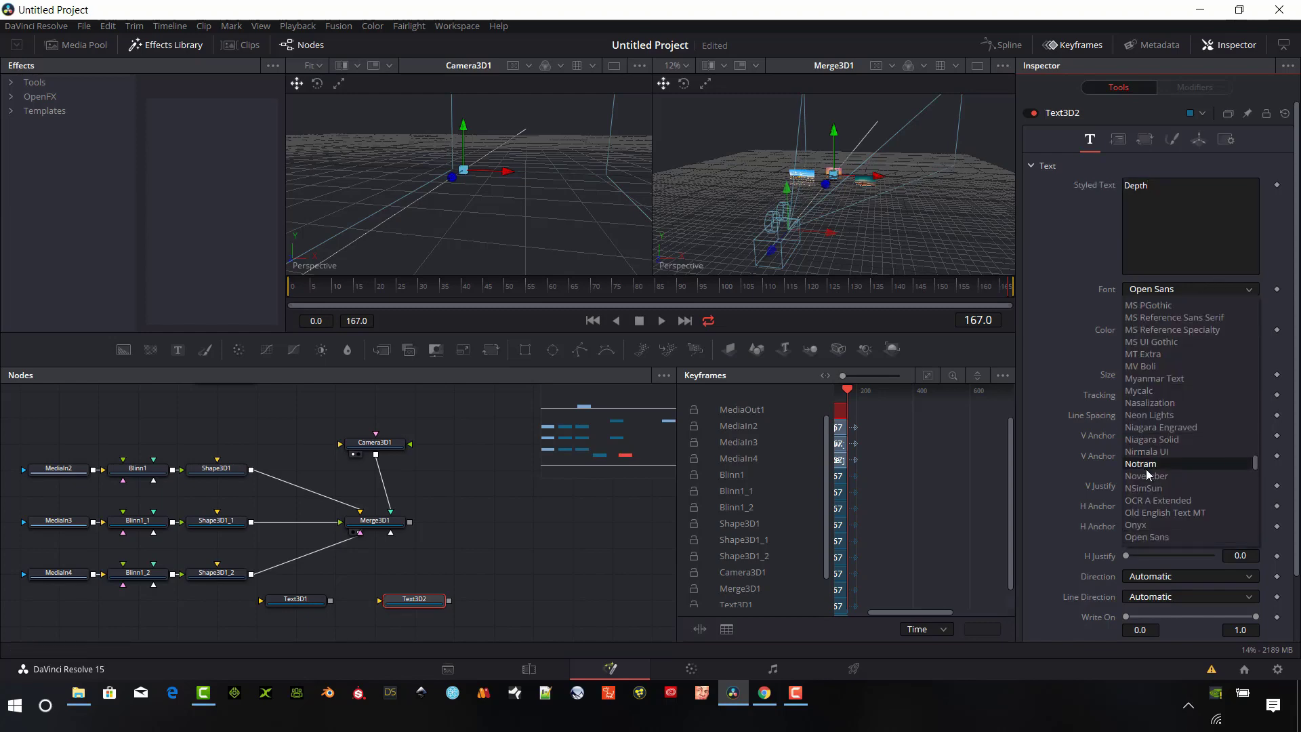
pyautogui.click(1145, 444)
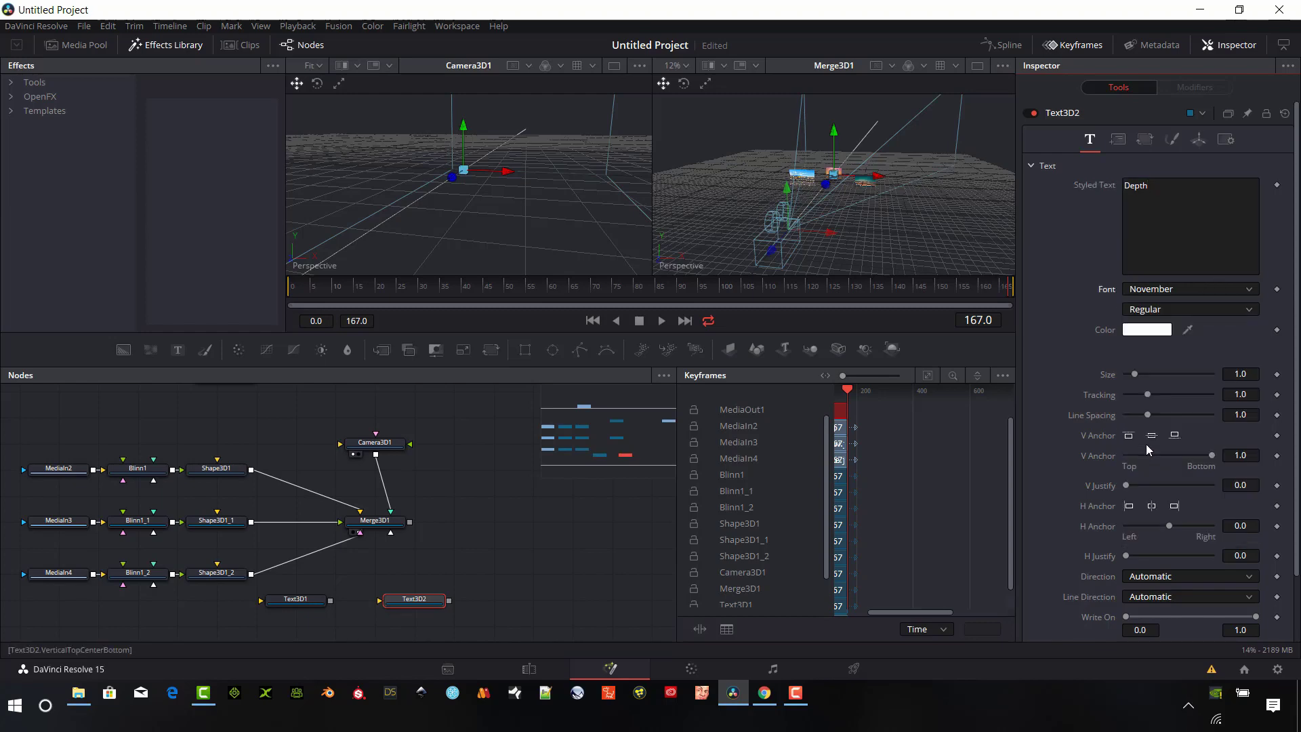
pyautogui.click(1147, 330)
pyautogui.click(609, 284)
pyautogui.click(802, 480)
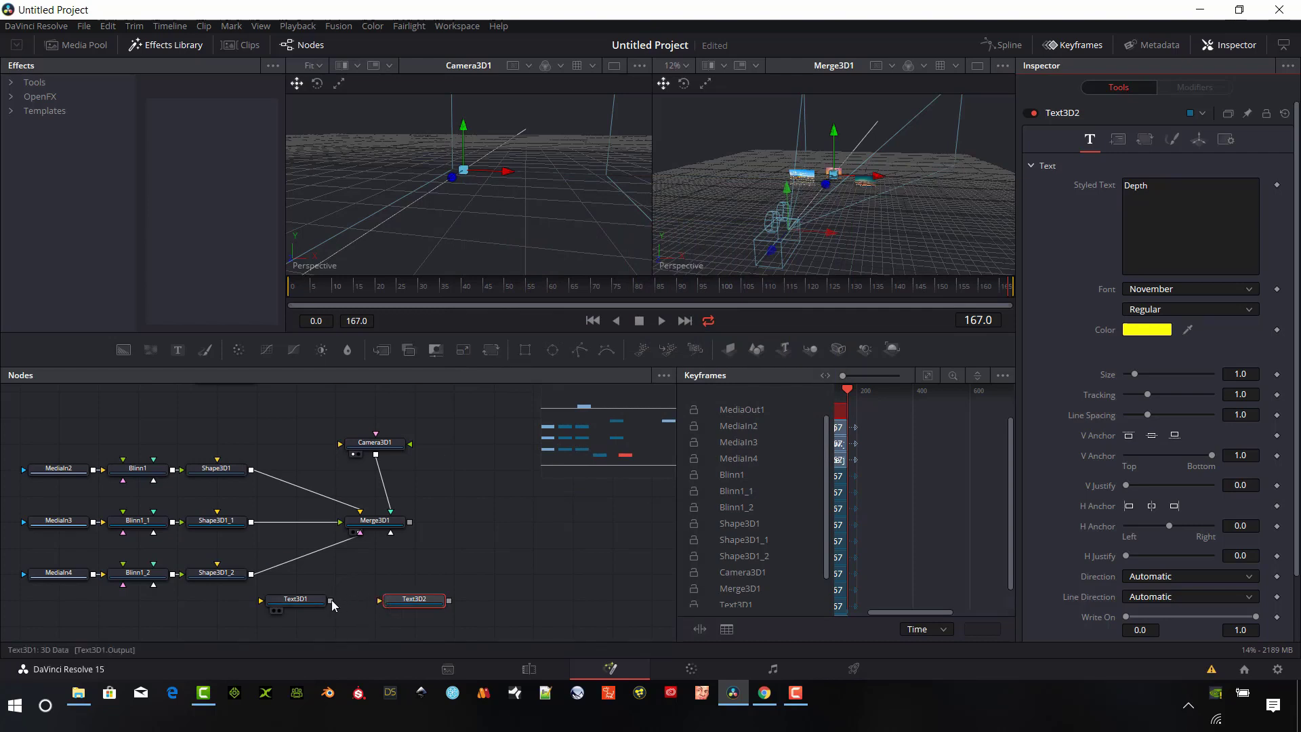
# Step: Connect the 3D Fog and Depth texts into Merge3D1, then slide the text along X in Top view
pyautogui.moveTo(331, 600); pyautogui.dragTo(376, 523)
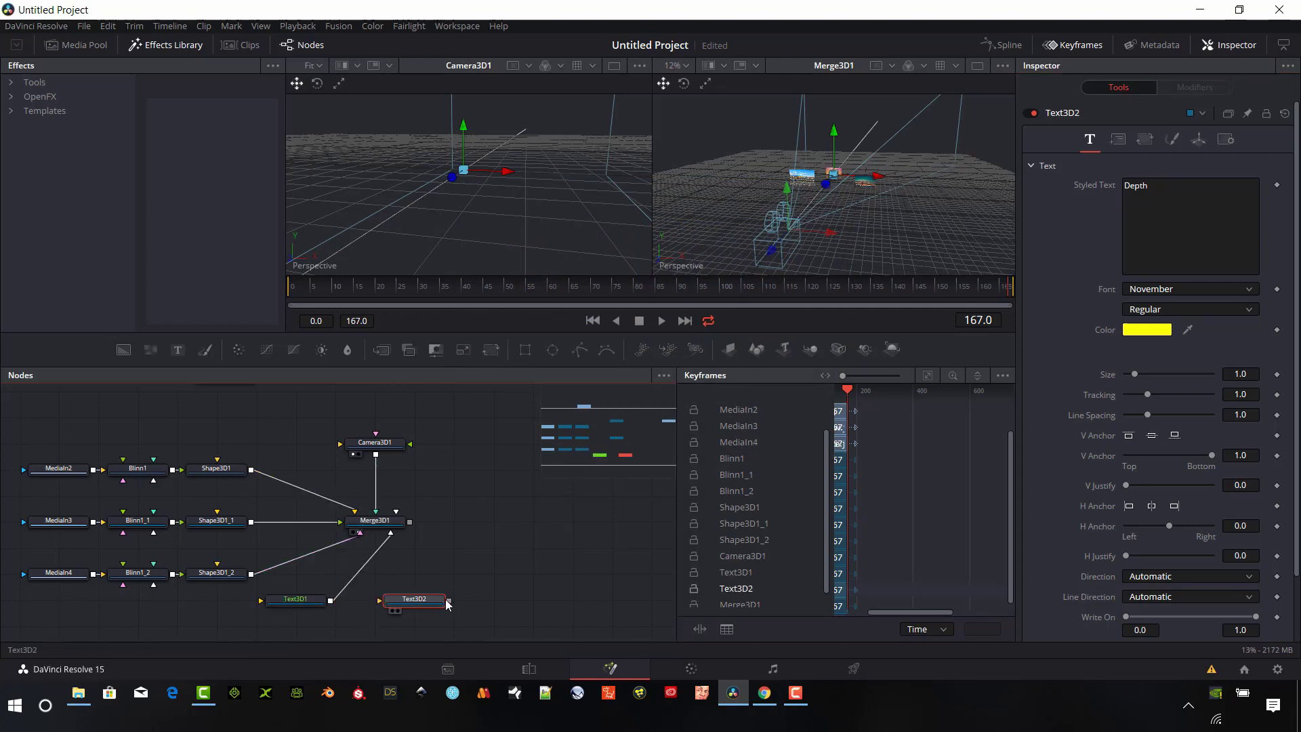
pyautogui.moveTo(448, 601); pyautogui.dragTo(410, 522)
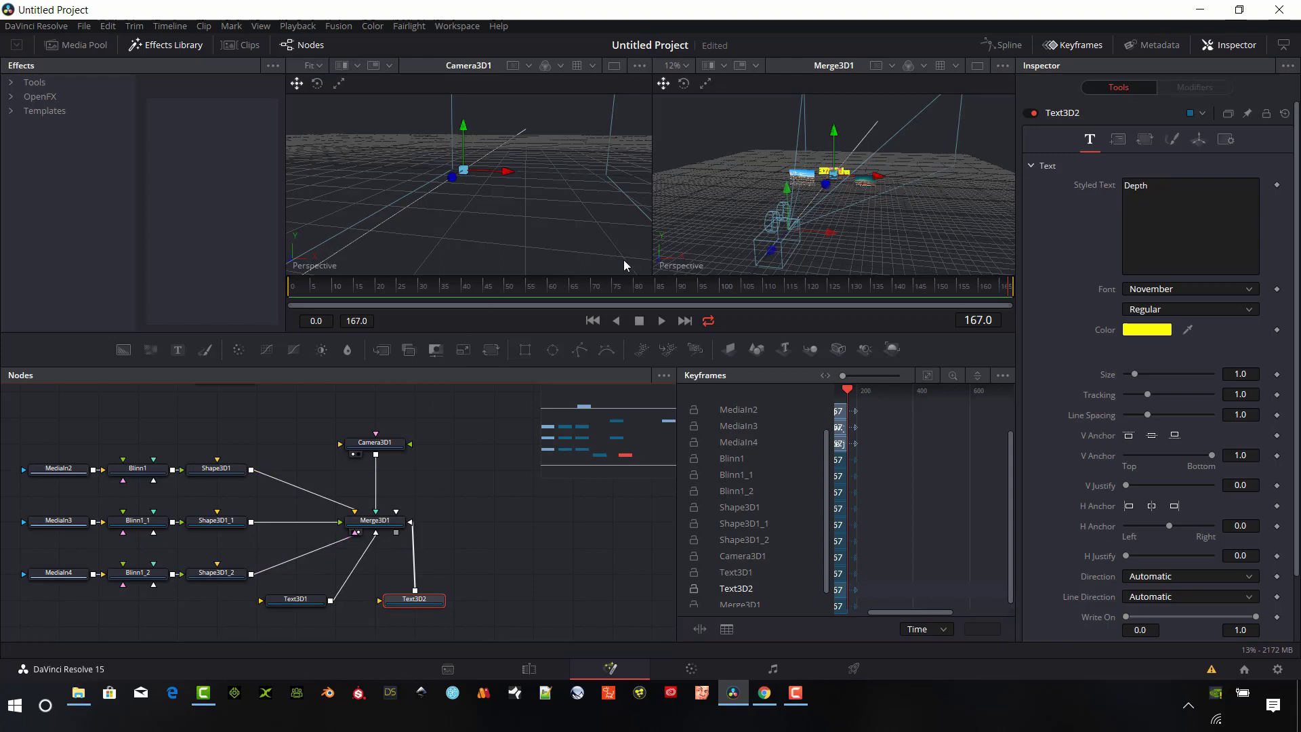
pyautogui.rightClick(871, 228)
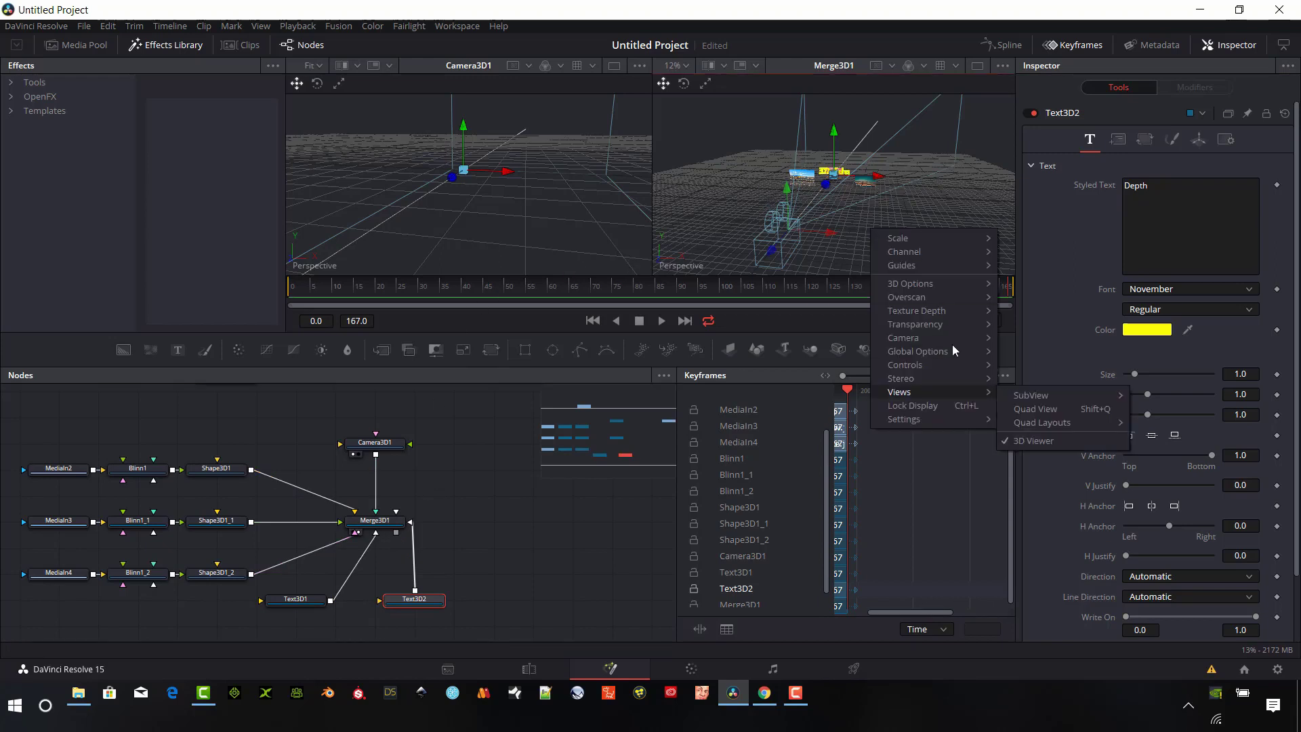
pyautogui.moveTo(959, 335)
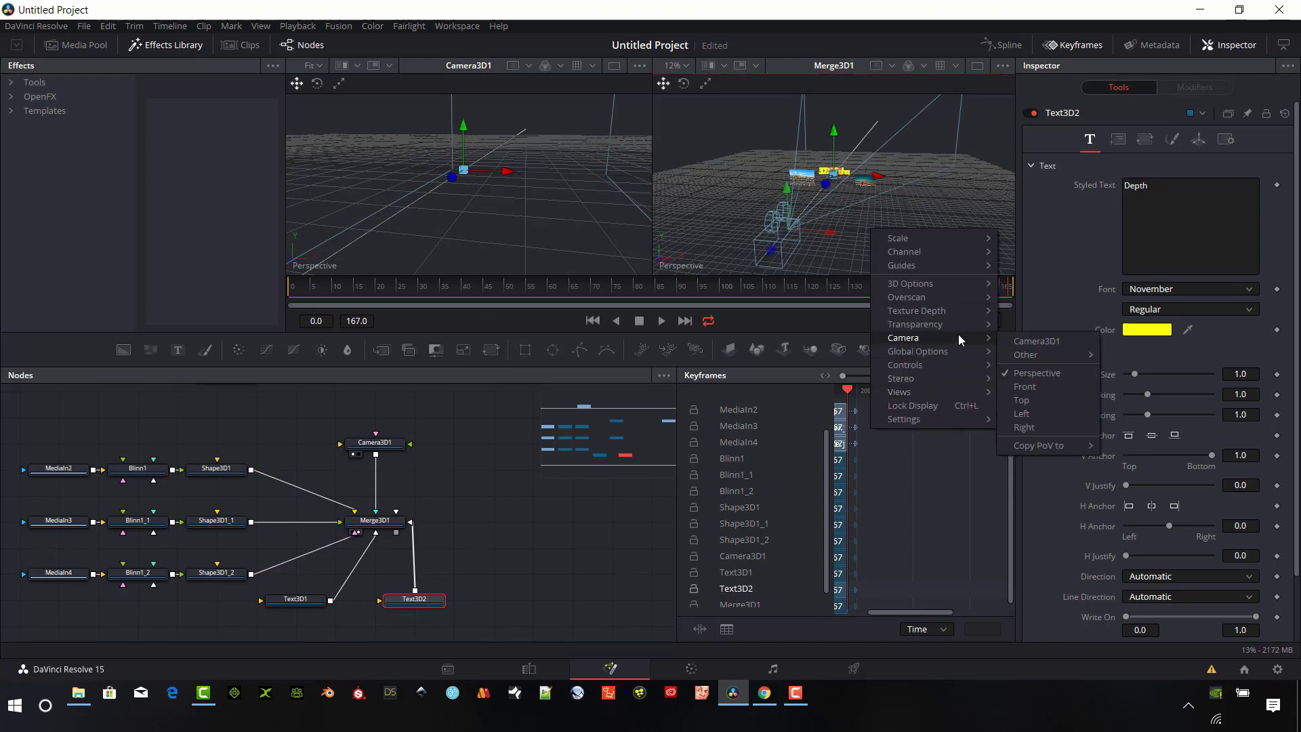
pyautogui.click(1030, 401)
pyautogui.scroll(-1, 876, 227)
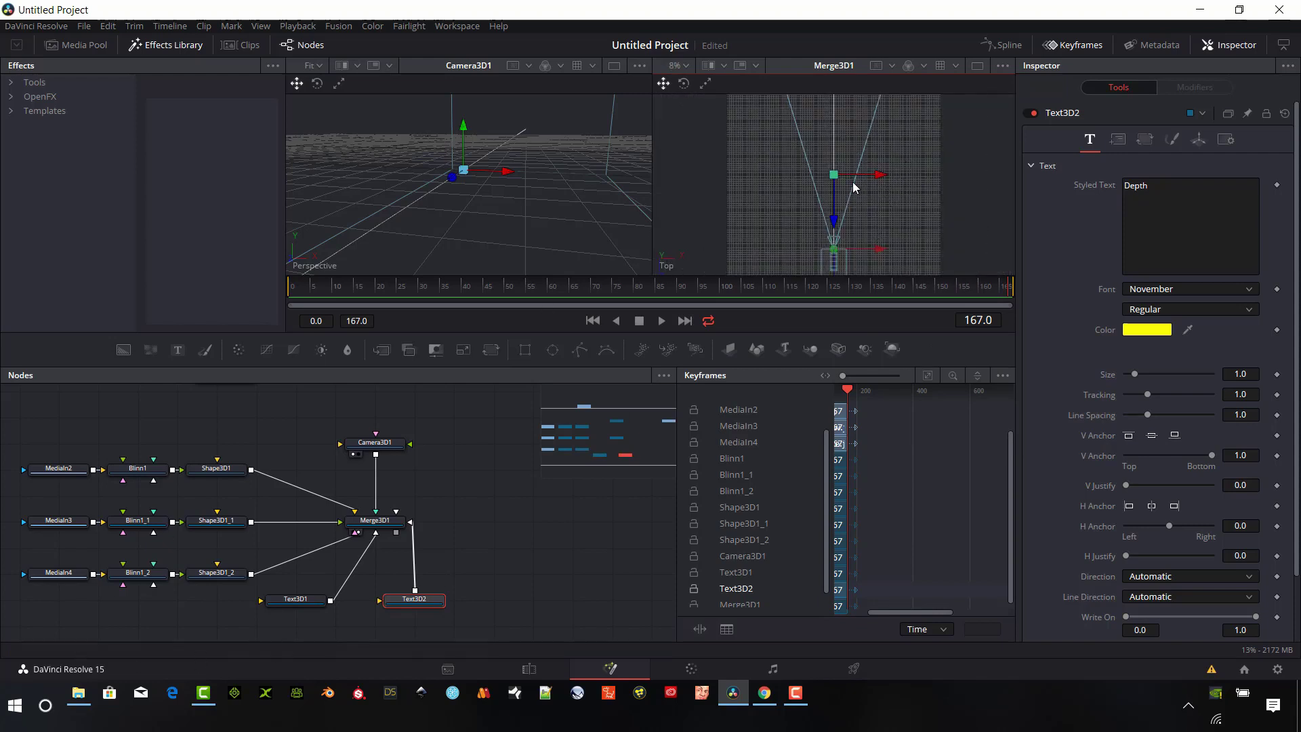
pyautogui.moveTo(877, 177); pyautogui.dragTo(896, 178)
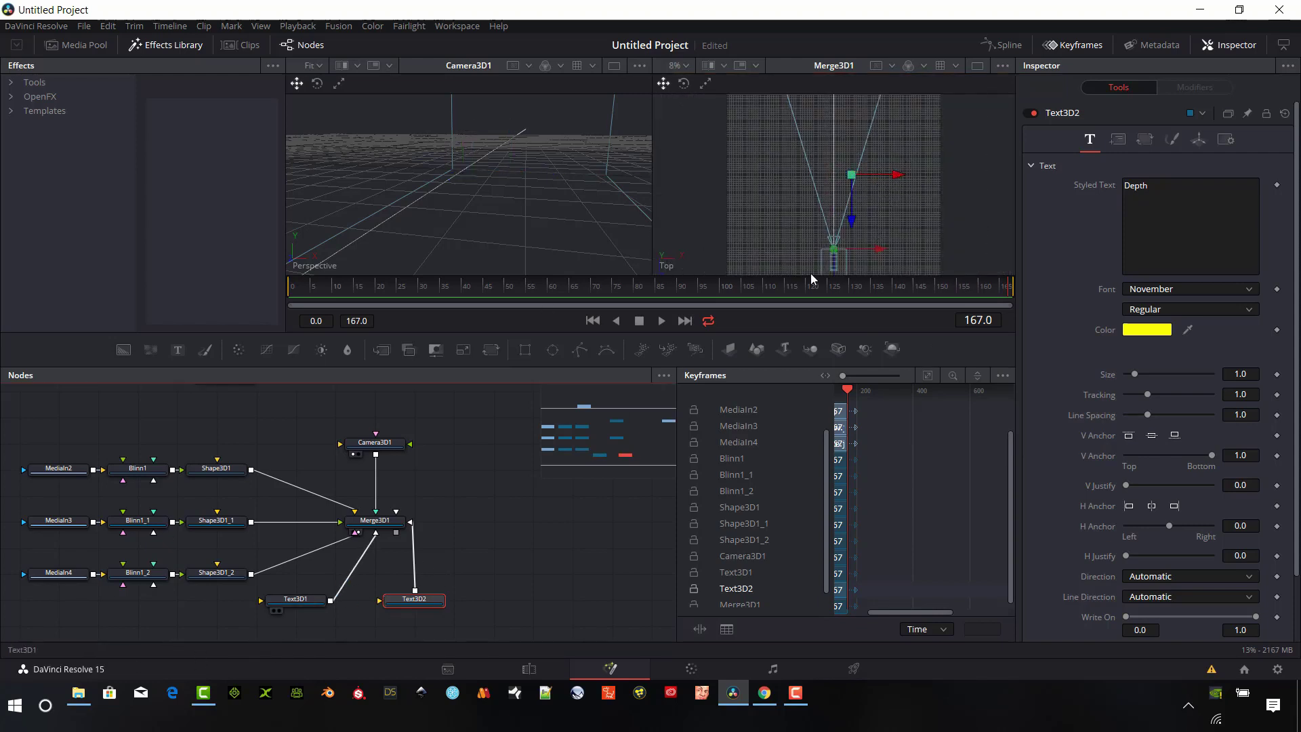
# Step: Return the viewer to Perspective and select the planes, shape and Depth text in the scene
pyautogui.click(296, 599)
pyautogui.rightClick(767, 259)
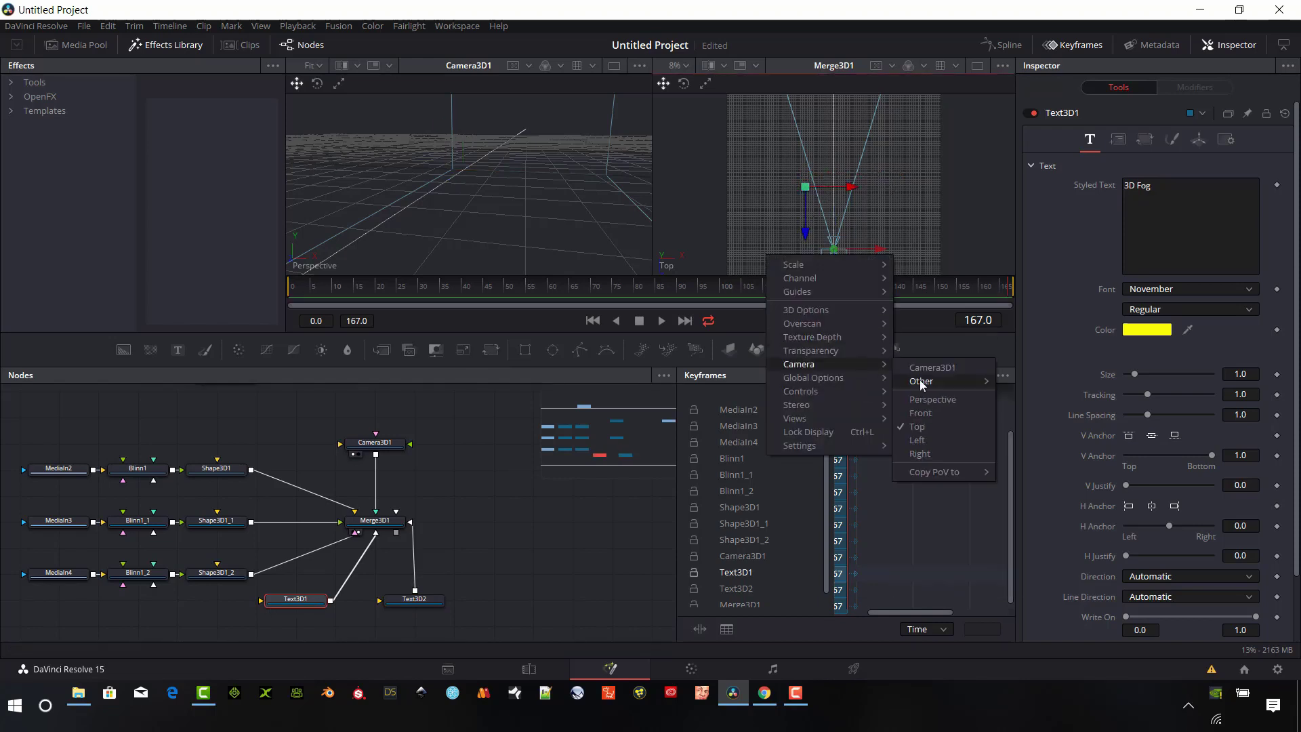
pyautogui.click(922, 369)
pyautogui.click(826, 191)
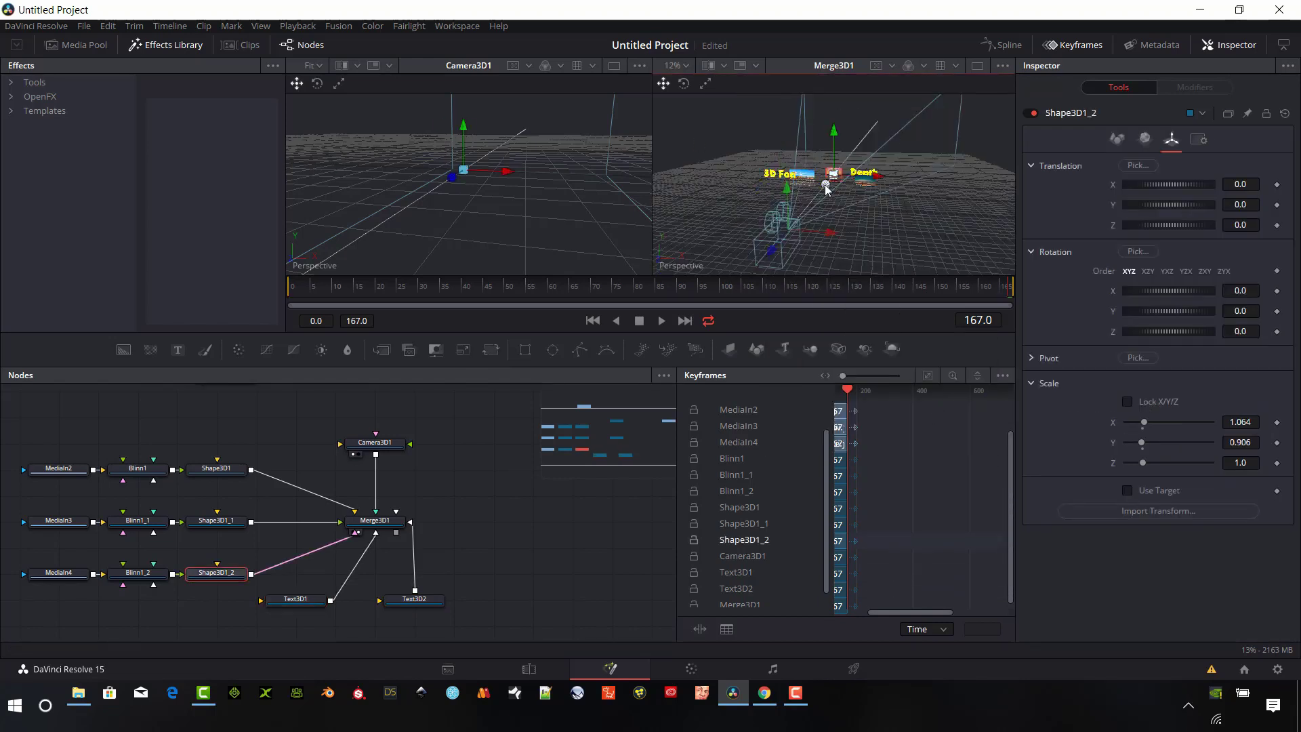
pyautogui.click(801, 181)
pyautogui.click(838, 171)
pyautogui.click(865, 183)
pyautogui.click(864, 188)
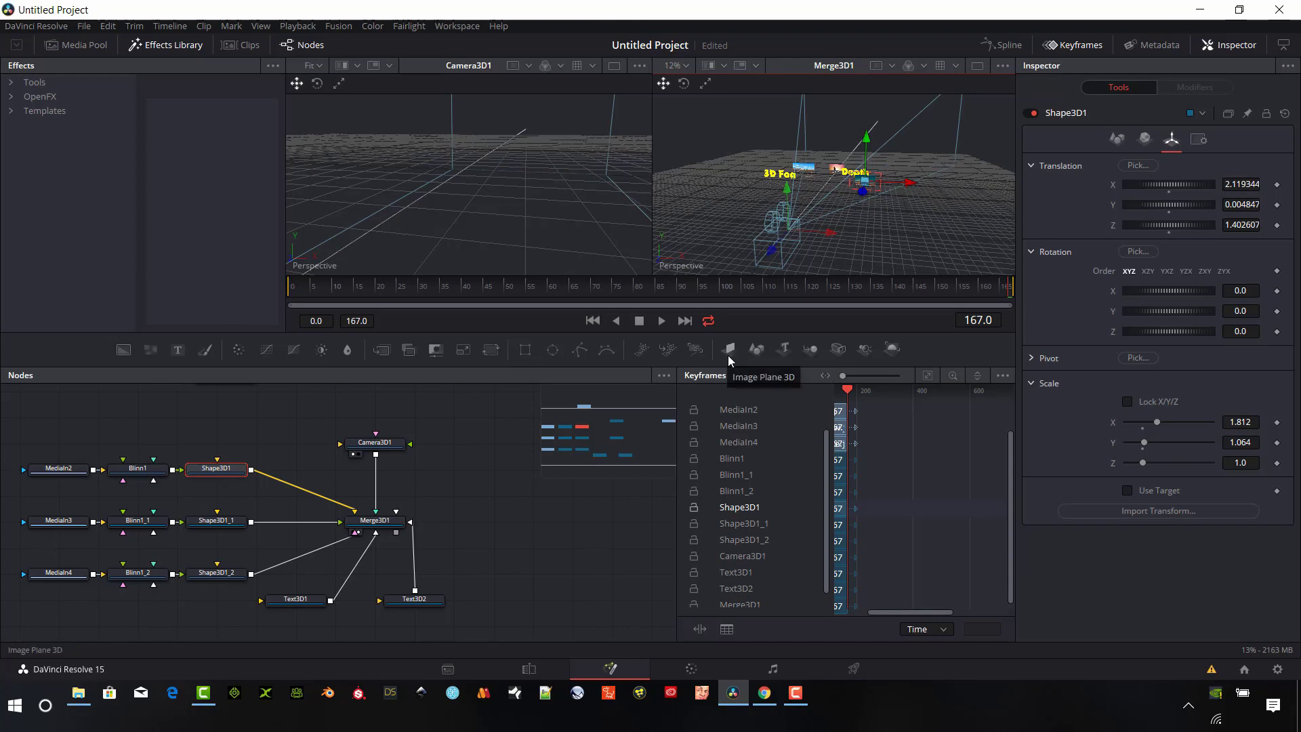
# Step: Add an image plane into Merge3D1 and give it a full yellow diffuse colour
pyautogui.moveTo(731, 352); pyautogui.dragTo(398, 523)
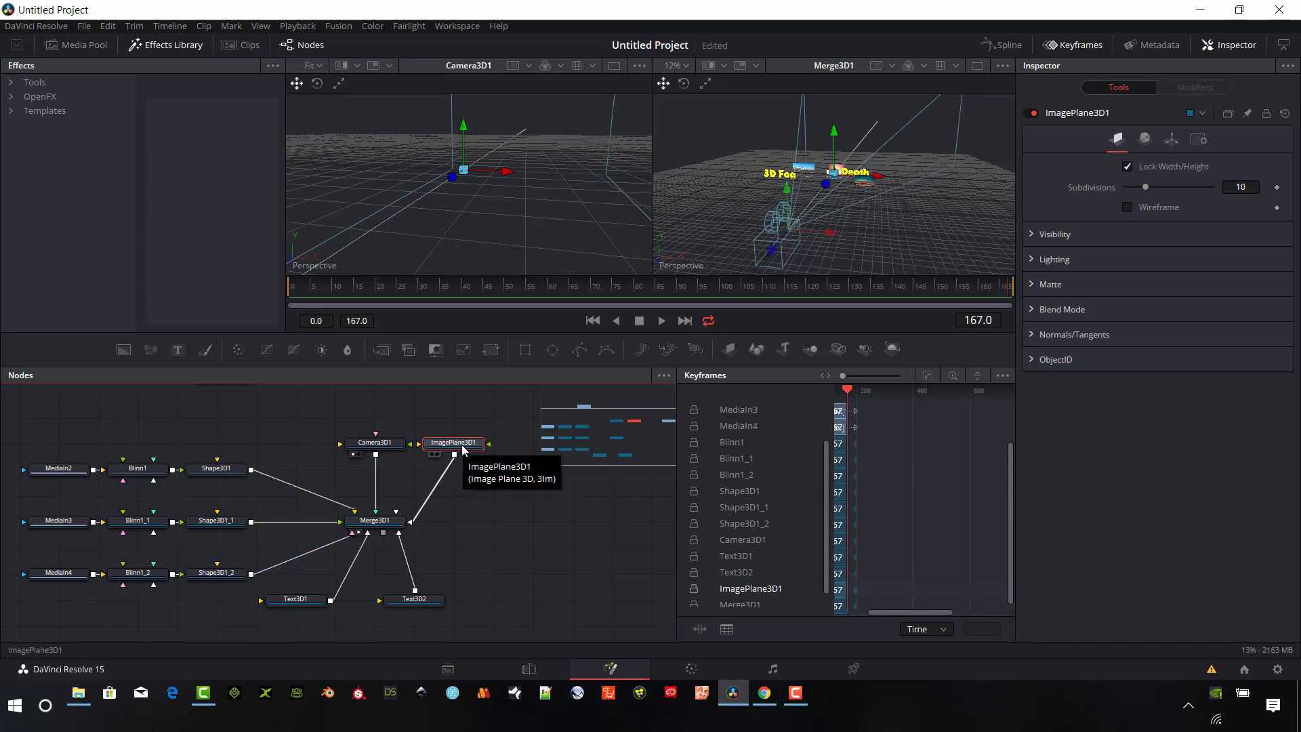
pyautogui.click(1155, 144)
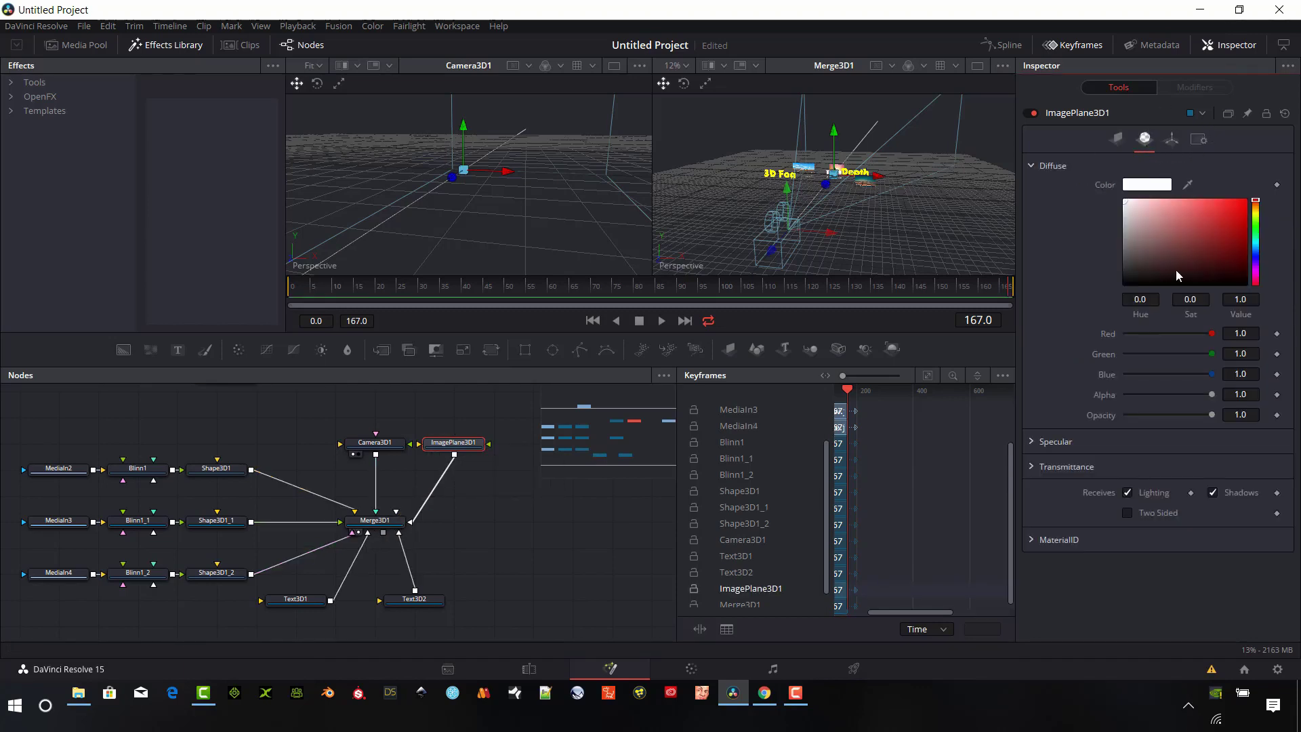
pyautogui.click(1256, 214)
pyautogui.click(1247, 202)
# Step: Set the image plane's Transform scale to 400
pyautogui.click(1171, 139)
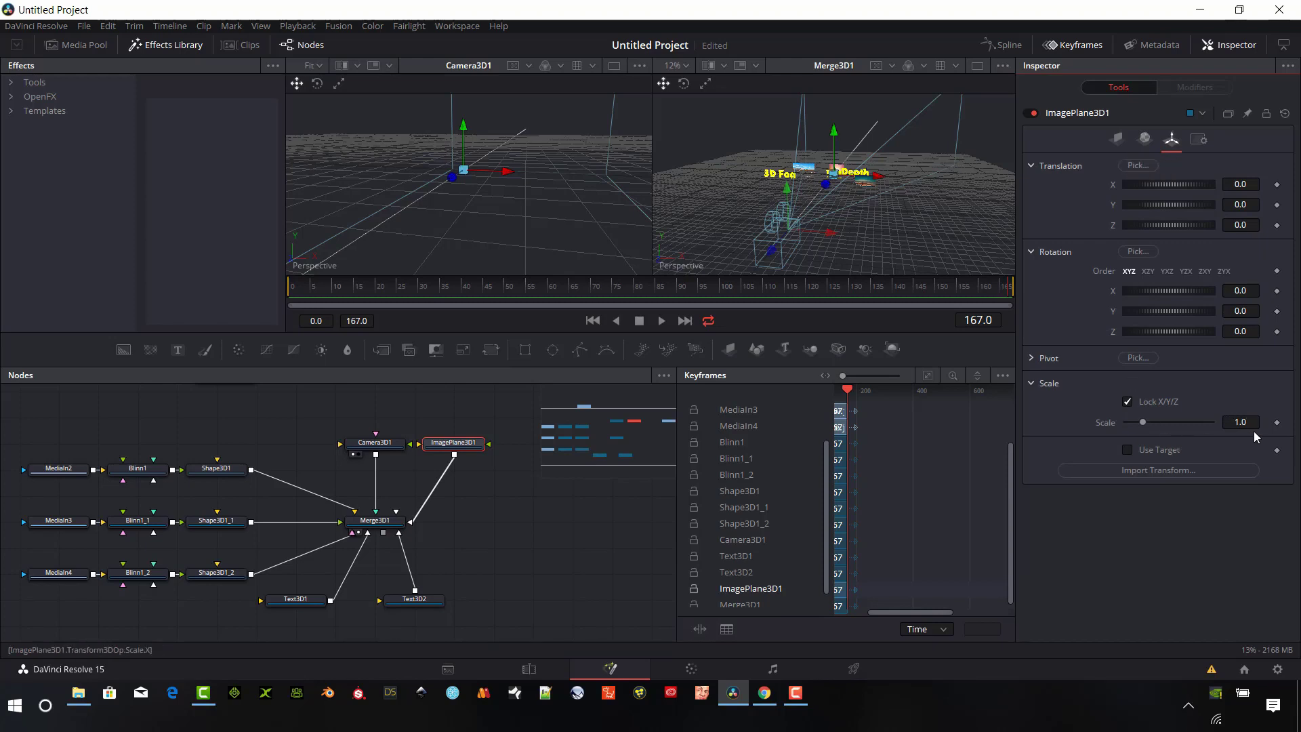
pyautogui.moveTo(1254, 424); pyautogui.dragTo(1247, 424)
pyautogui.write('400')
pyautogui.press('Return')
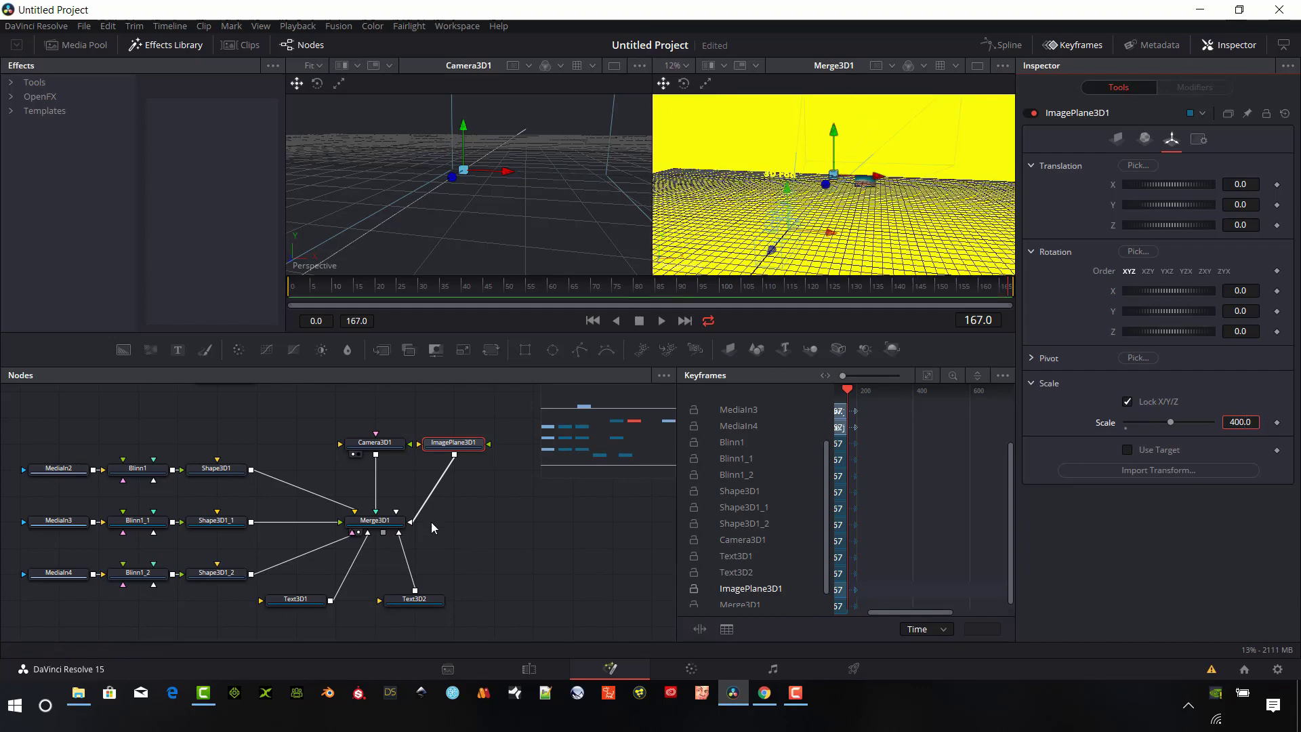
# Step: Inspect the enlarged plane in the Merge3D1 view, then make ImagePlane3D1's diffuse colour blue
pyautogui.click(374, 523)
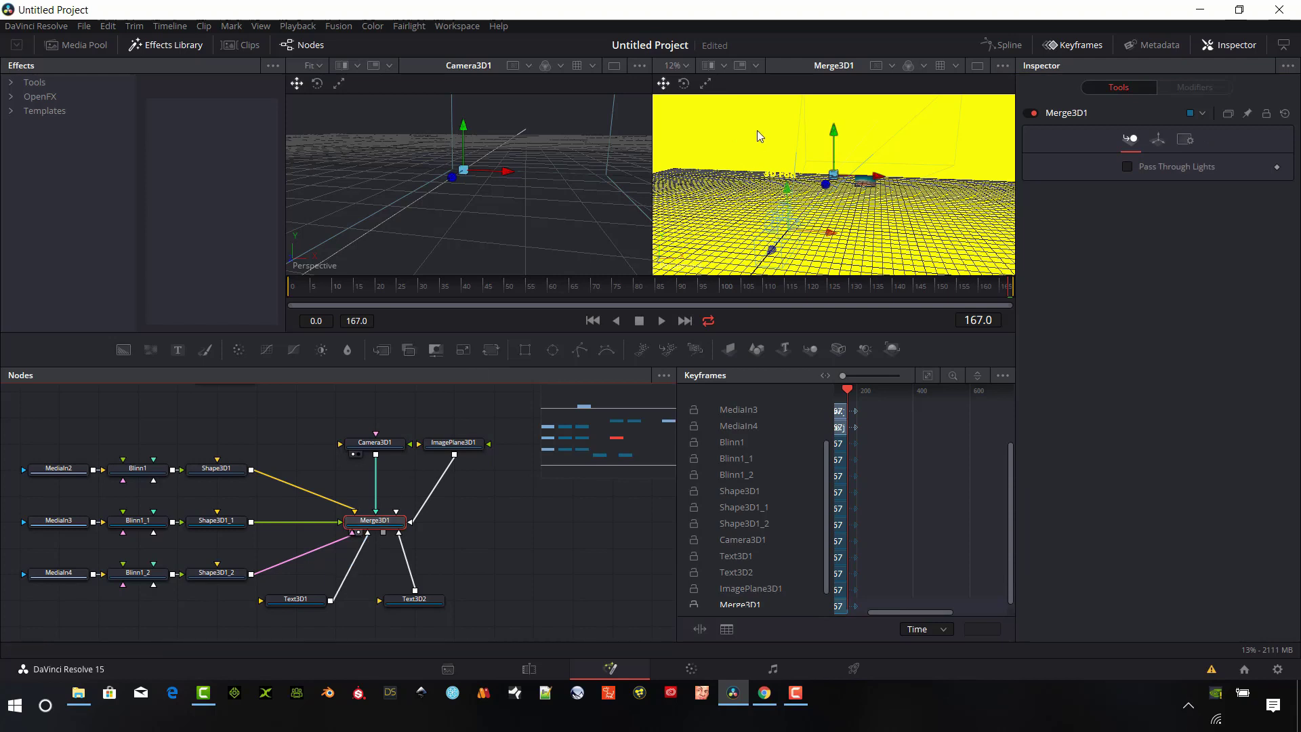
pyautogui.scroll(-3, 833, 176)
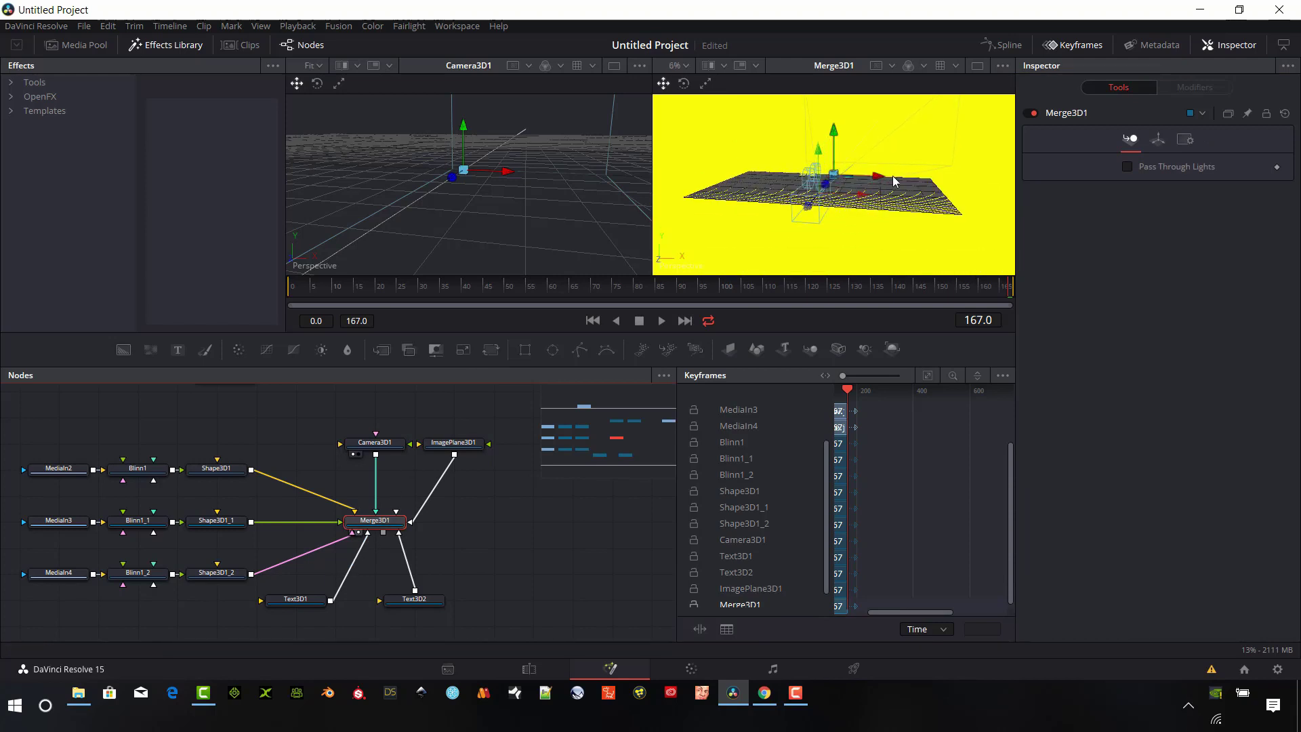
pyautogui.moveTo(876, 183); pyautogui.dragTo(832, 210)
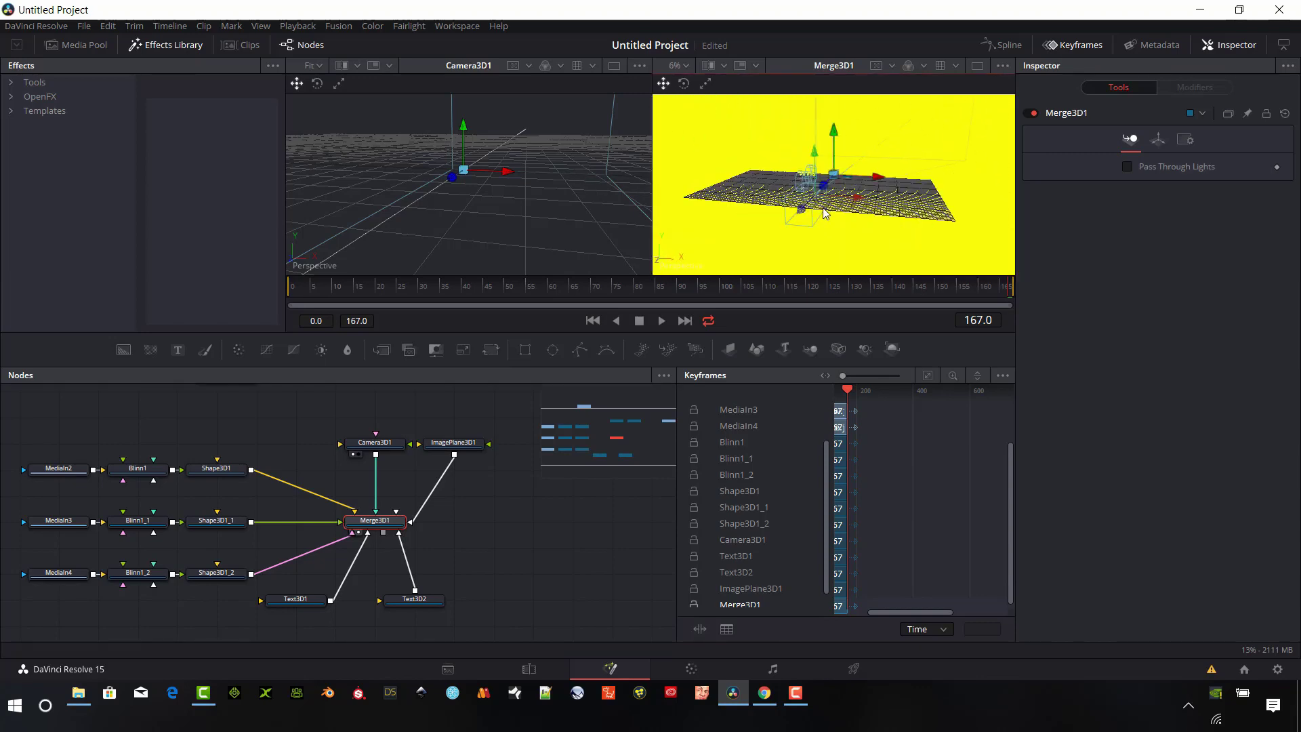
pyautogui.scroll(2, 823, 215)
pyautogui.scroll(-1, 823, 215)
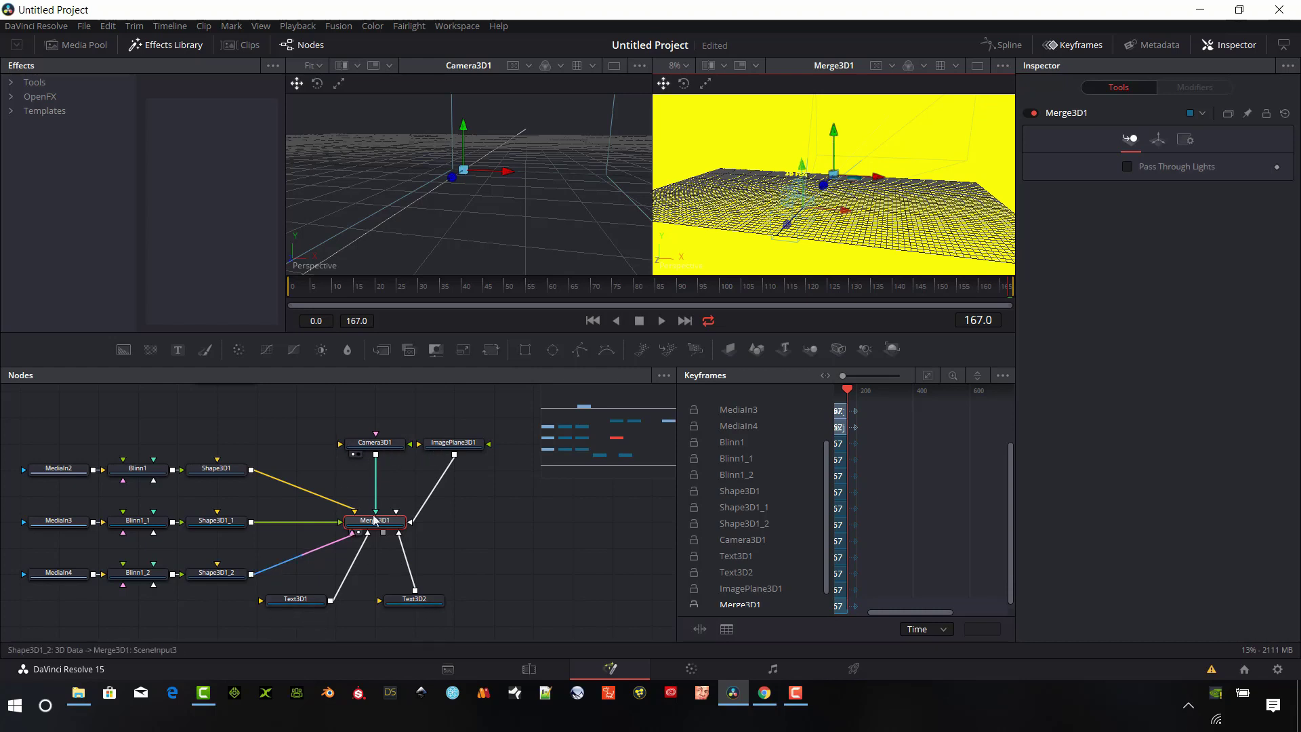
pyautogui.click(454, 442)
pyautogui.click(1145, 139)
pyautogui.click(1255, 251)
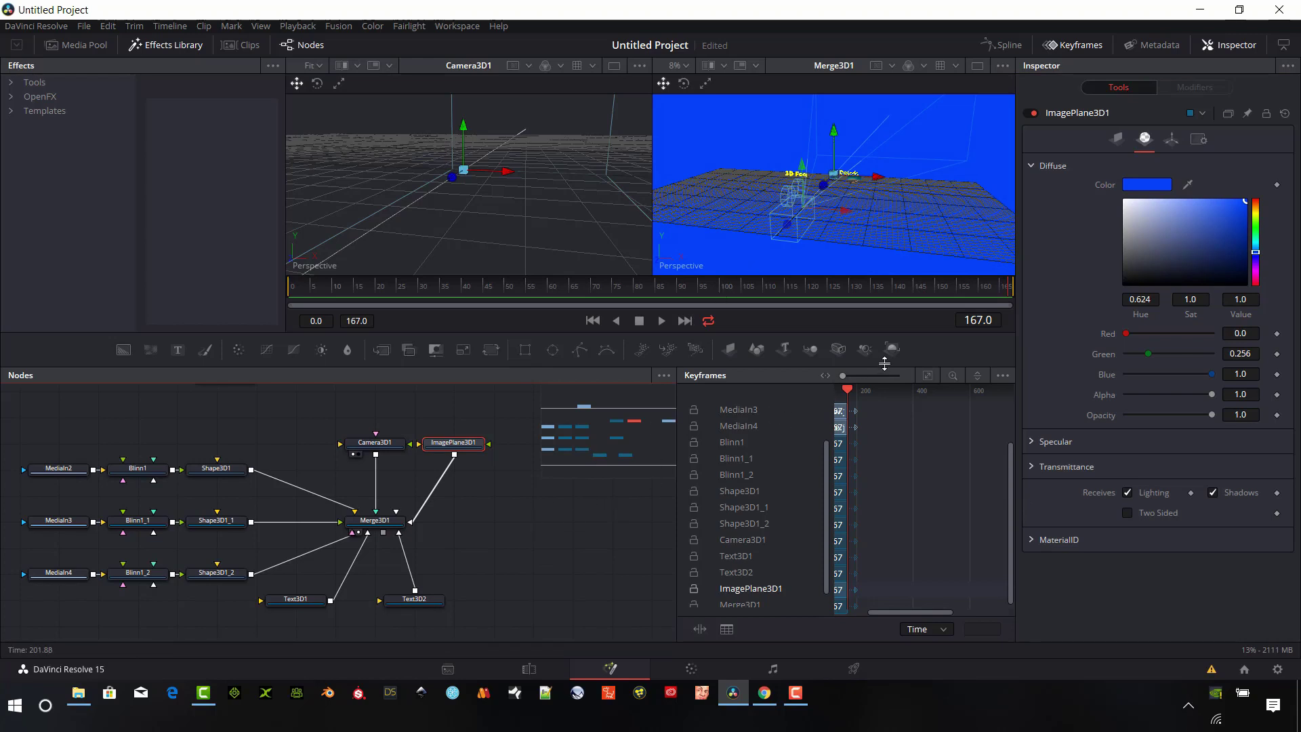
# Step: Add Renderer3D1 after Merge3D1 and wire its output into MediaOut1 placed beside it
pyautogui.moveTo(891, 350); pyautogui.dragTo(392, 542)
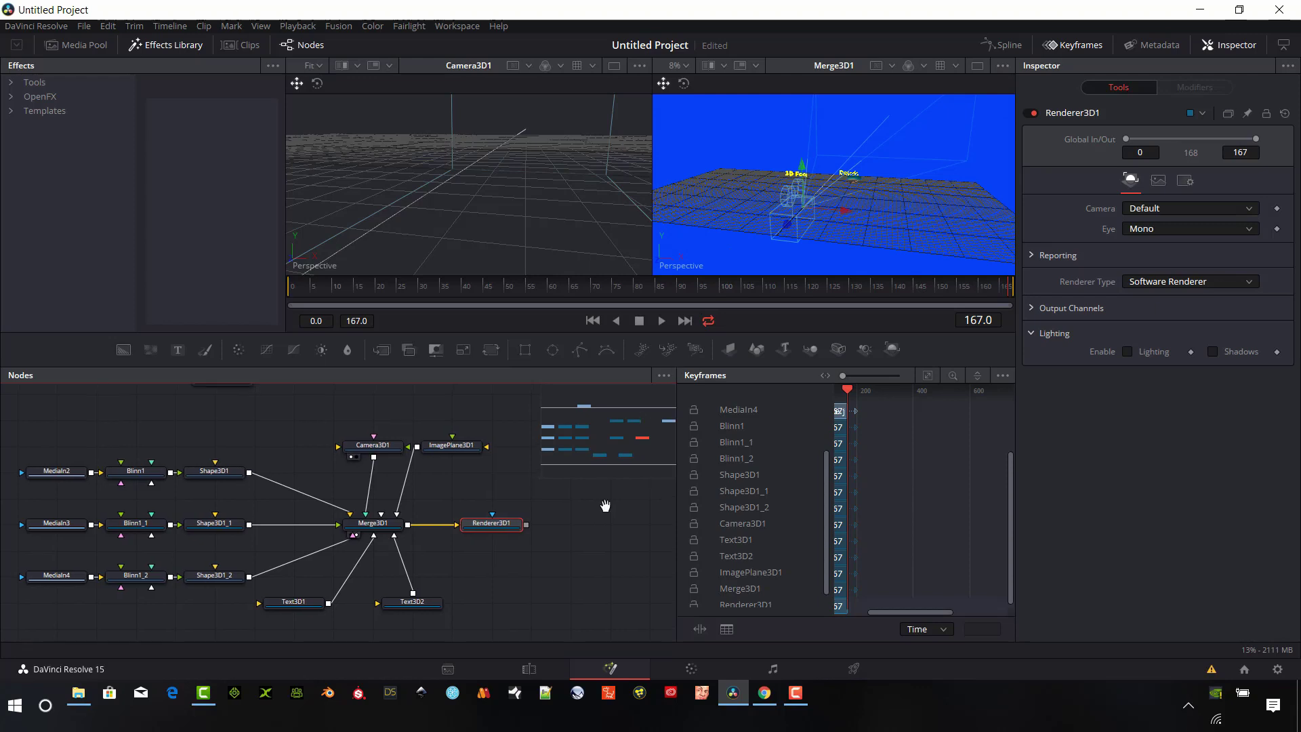
pyautogui.moveTo(608, 503); pyautogui.dragTo(384, 517)
pyautogui.moveTo(390, 456); pyautogui.dragTo(428, 534)
pyautogui.moveTo(305, 535); pyautogui.dragTo(393, 535)
pyautogui.moveTo(315, 573); pyautogui.dragTo(540, 555)
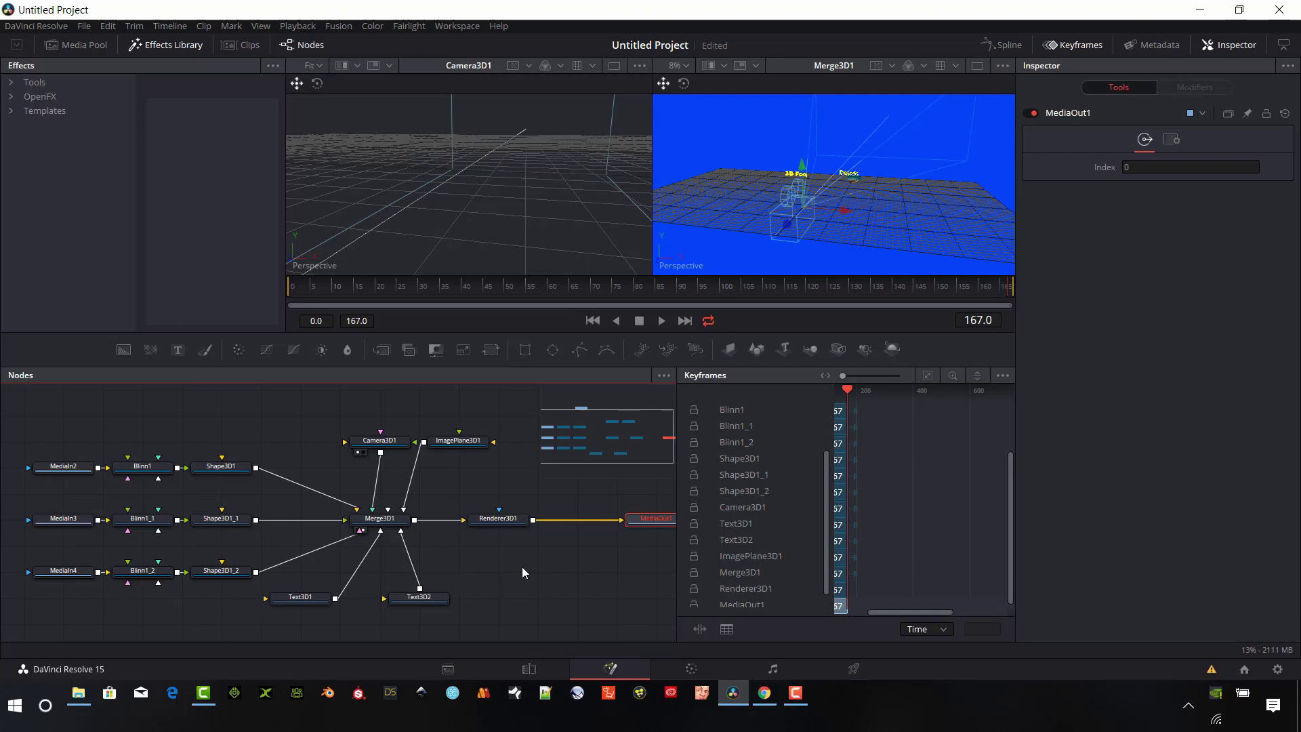
# Step: Search 'fog' in Select Tool and place a Fog 3D node beside the renderer
pyautogui.hotkey('shift', 'space')
pyautogui.write('3df')
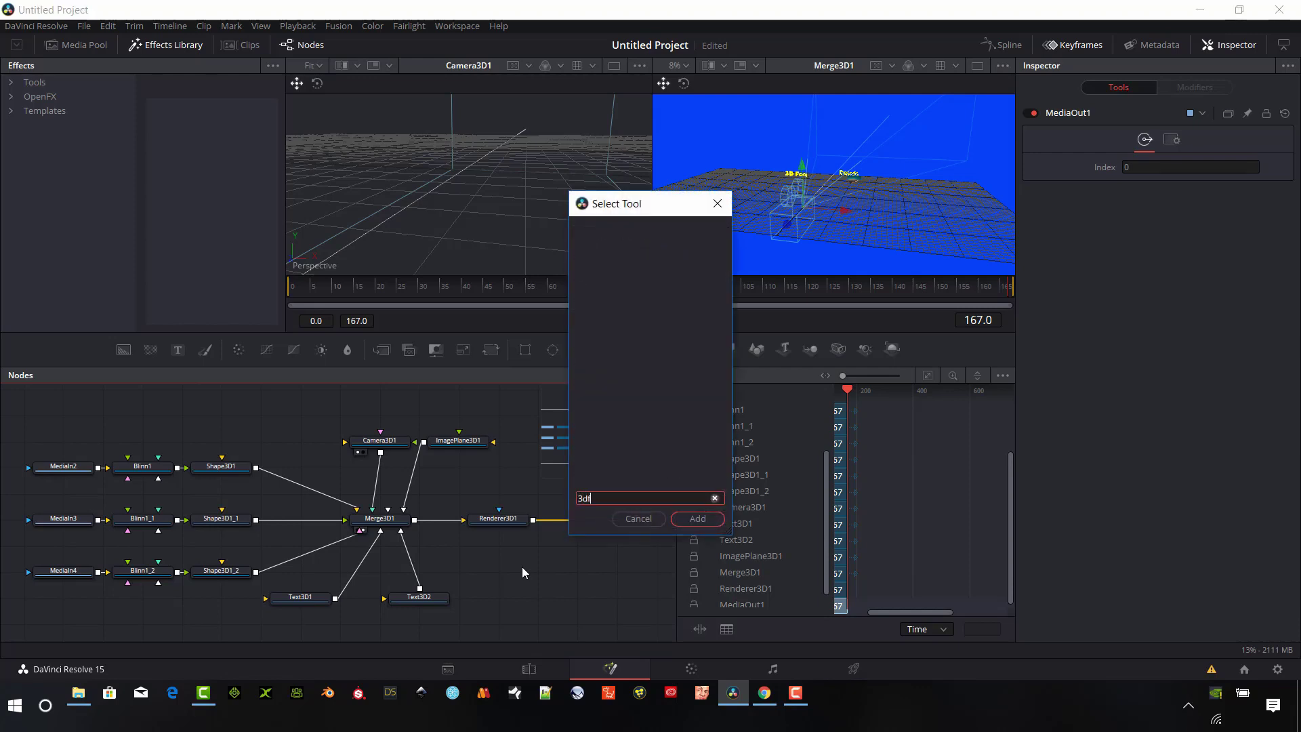
pyautogui.press('BackSpace')
pyautogui.press('BackSpace')
pyautogui.press('BackSpace')
pyautogui.write('fog')
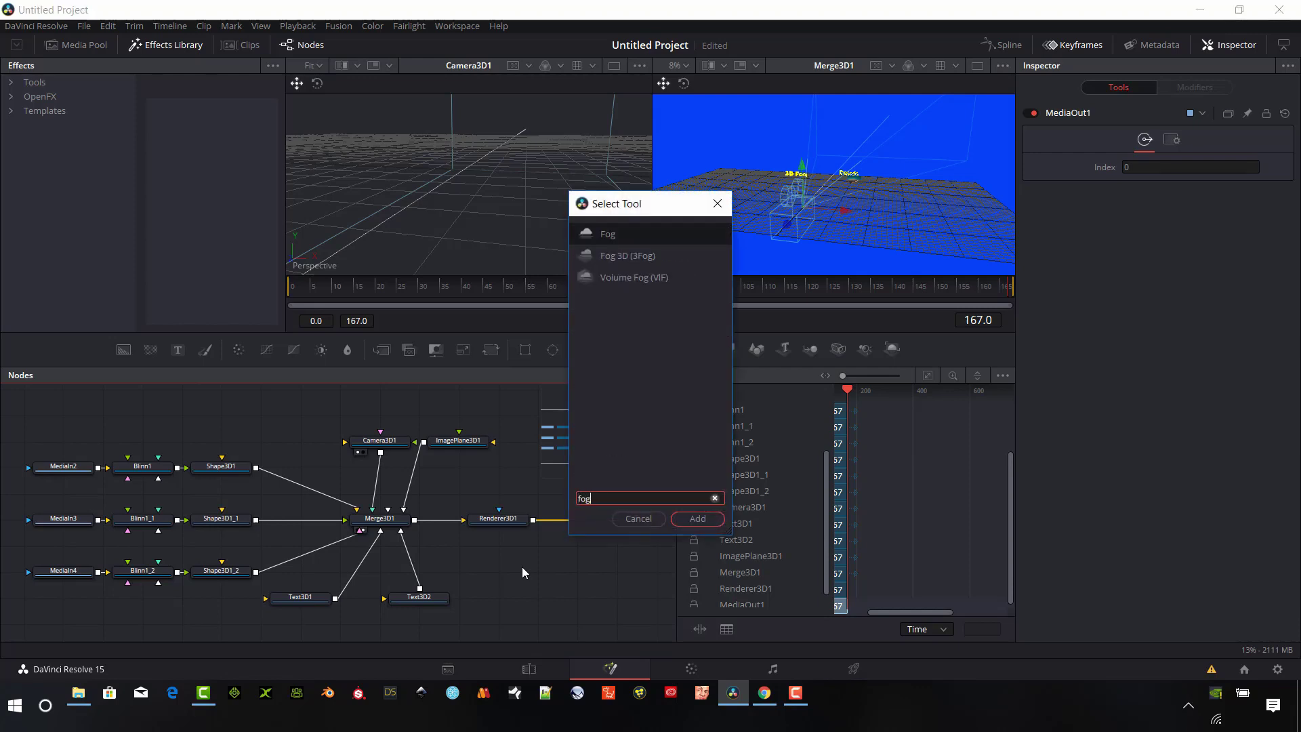
pyautogui.click(657, 258)
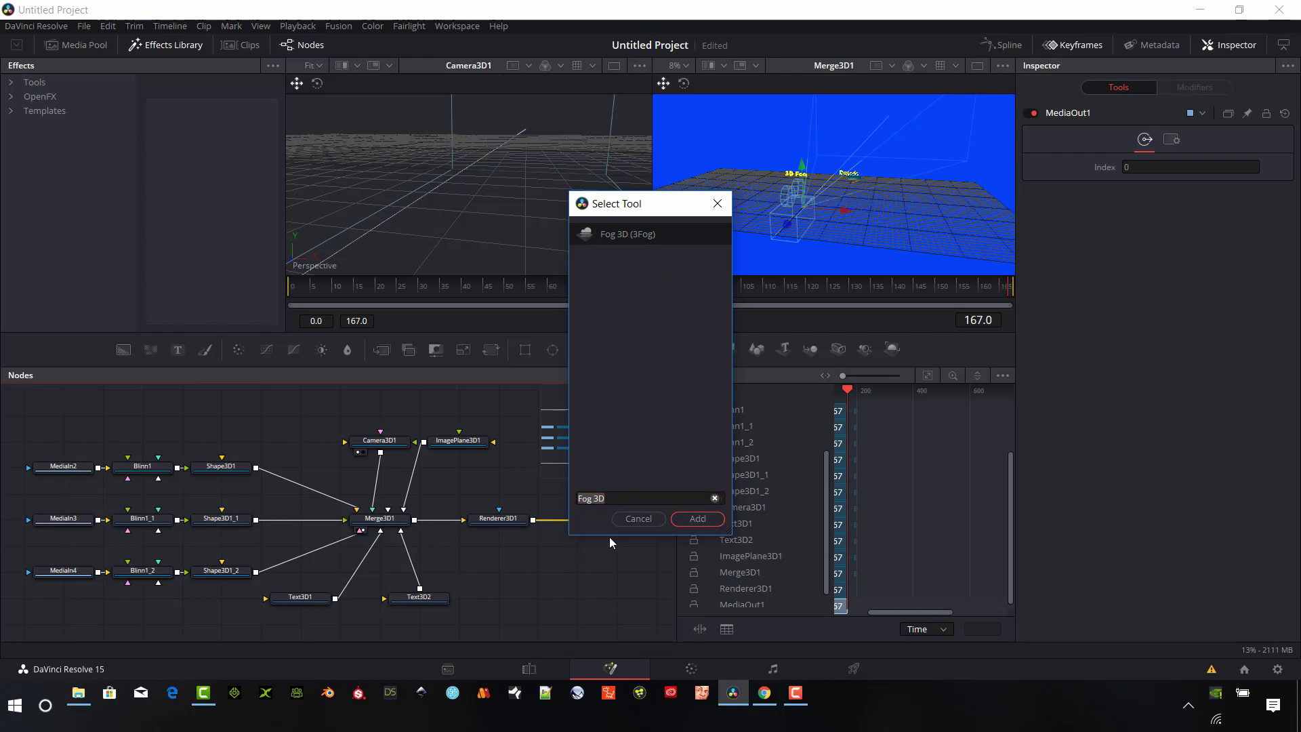
pyautogui.press('Return')
pyautogui.click(423, 566)
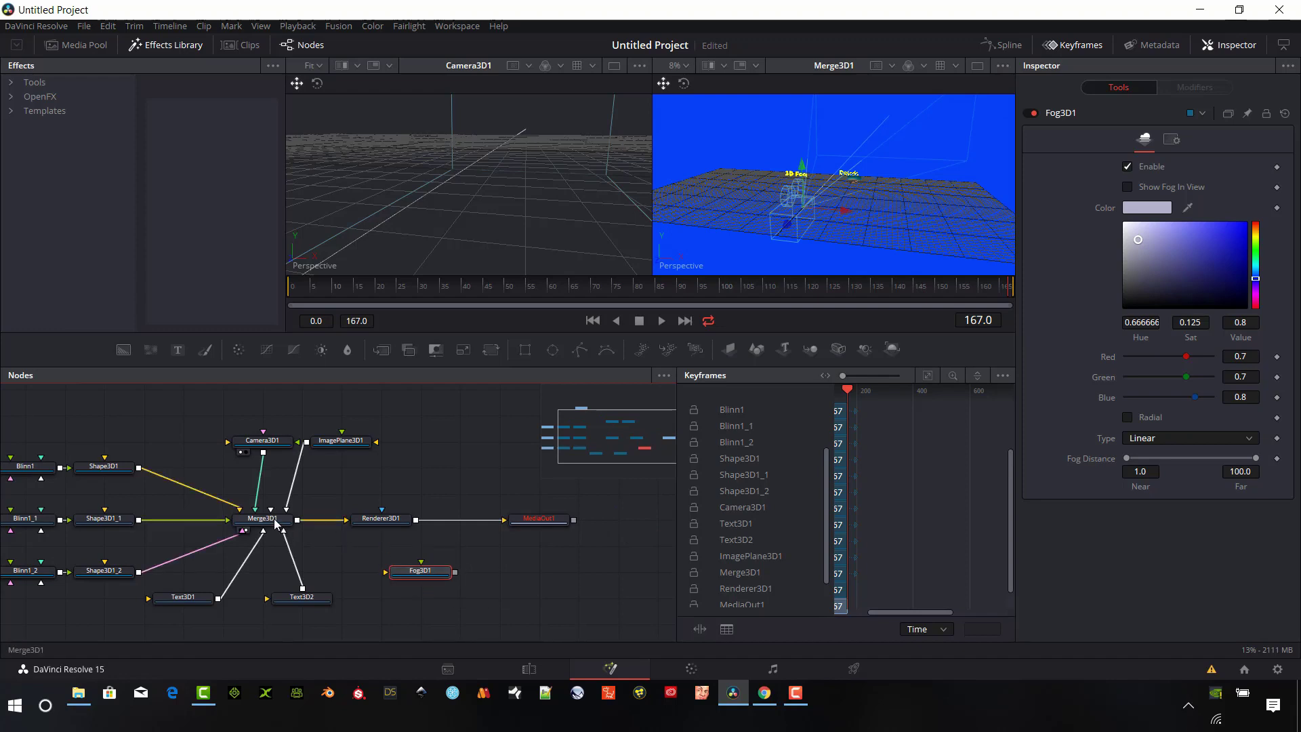
# Step: Unlink Merge3D1 from Renderer3D1, shift the output nodes right, and wire Merge3D1 → Fog3D1 → Renderer3D1
pyautogui.moveTo(346, 522); pyautogui.dragTo(389, 532)
pyautogui.moveTo(614, 566); pyautogui.dragTo(509, 553)
pyautogui.moveTo(429, 569); pyautogui.dragTo(390, 542)
pyautogui.click(389, 542)
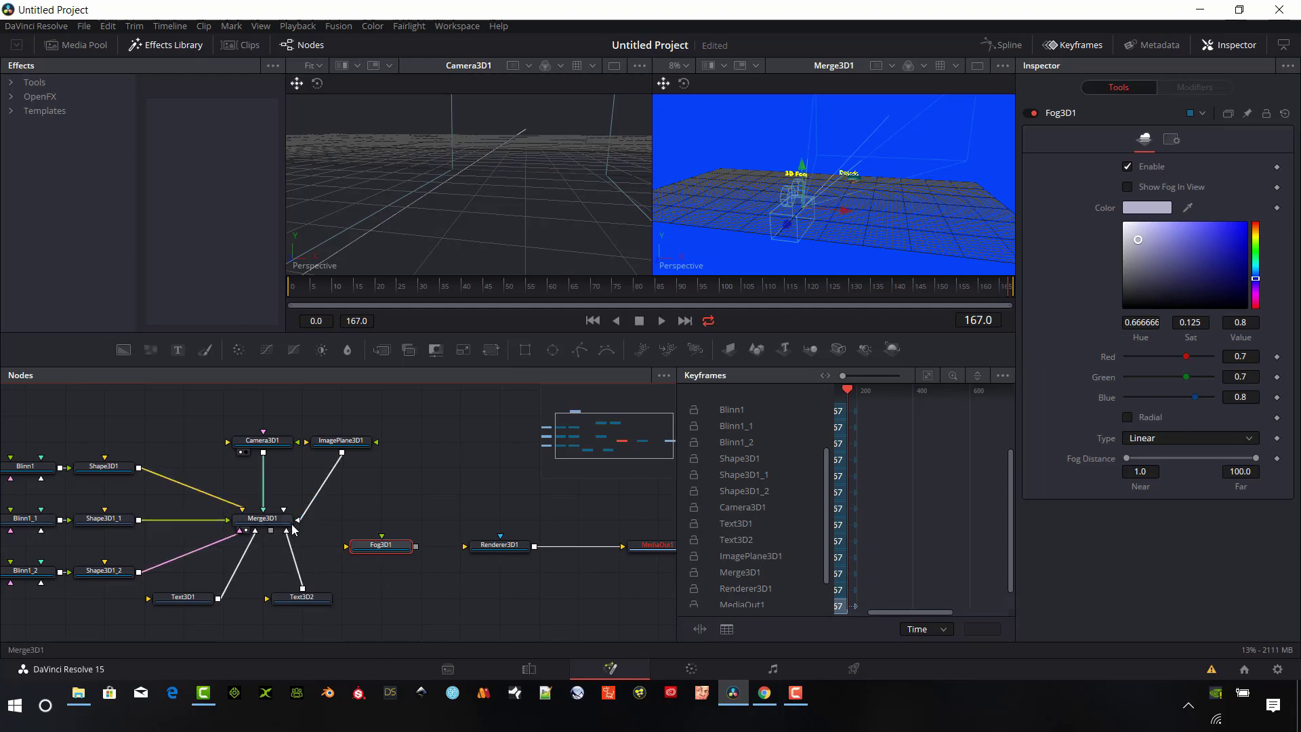
pyautogui.moveTo(271, 531); pyautogui.dragTo(386, 553)
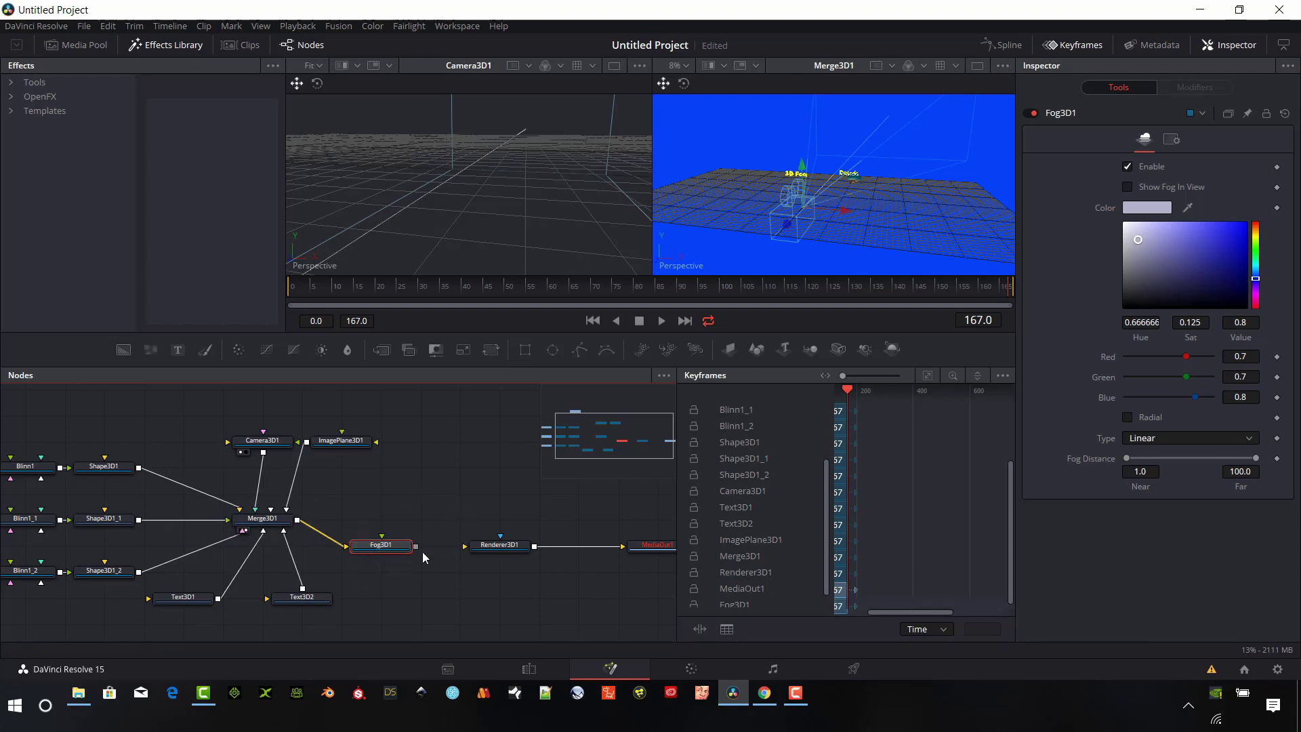
pyautogui.moveTo(418, 550); pyautogui.dragTo(498, 554)
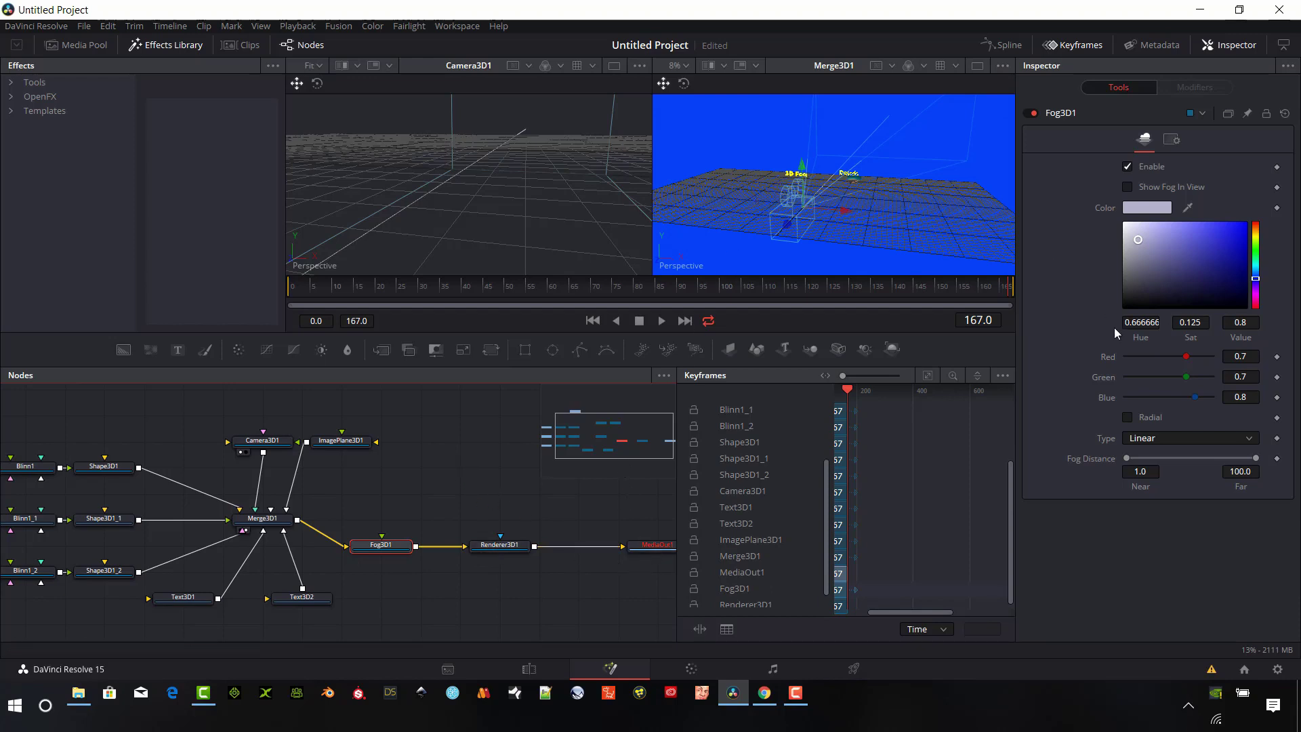
# Step: Show Renderer3D1 in the viewer and set Fog3D1's Type to Exp2 with Density 0.1
pyautogui.click(479, 558)
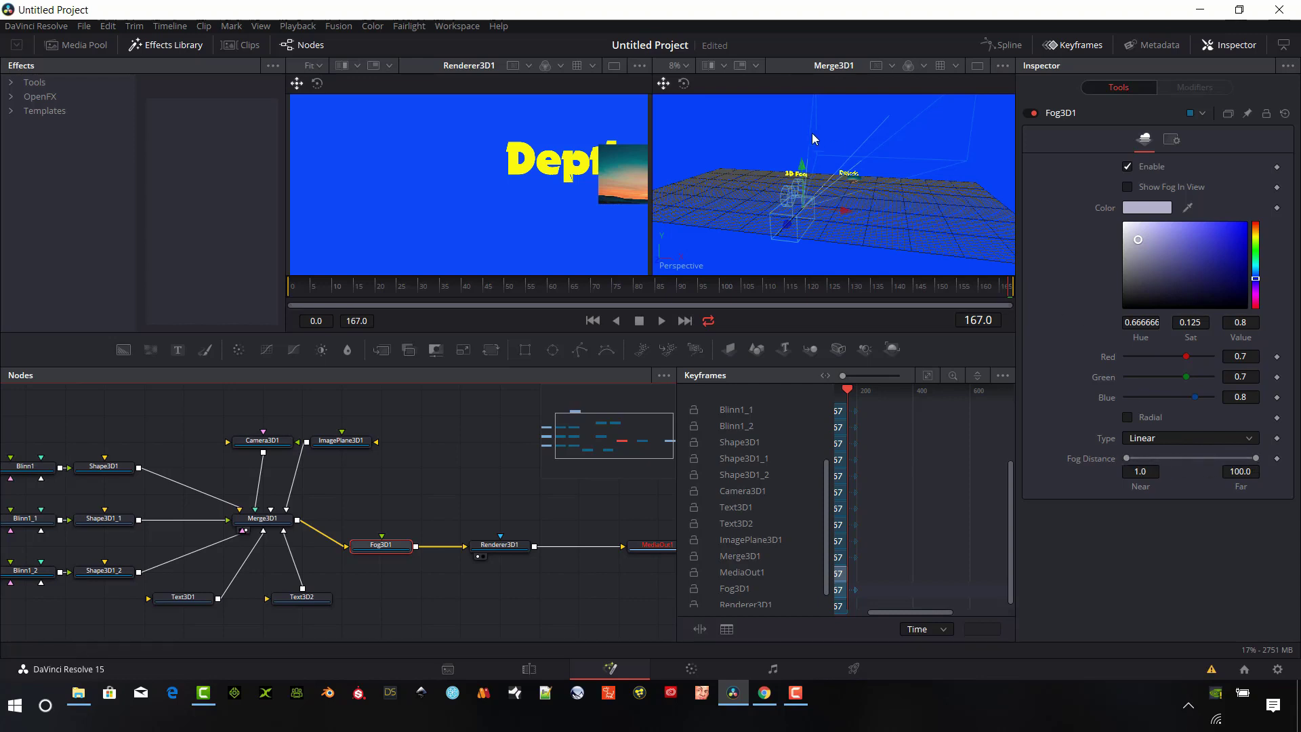
pyautogui.click(1250, 439)
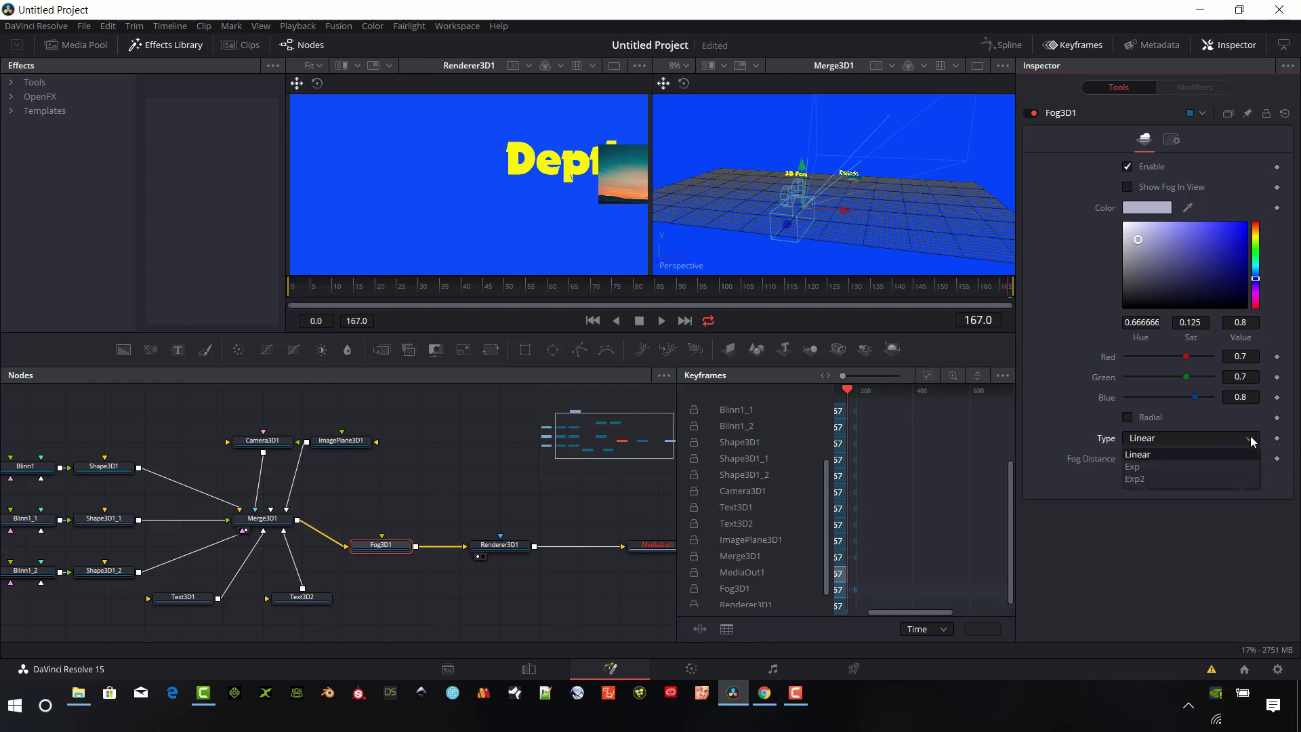
pyautogui.click(1193, 471)
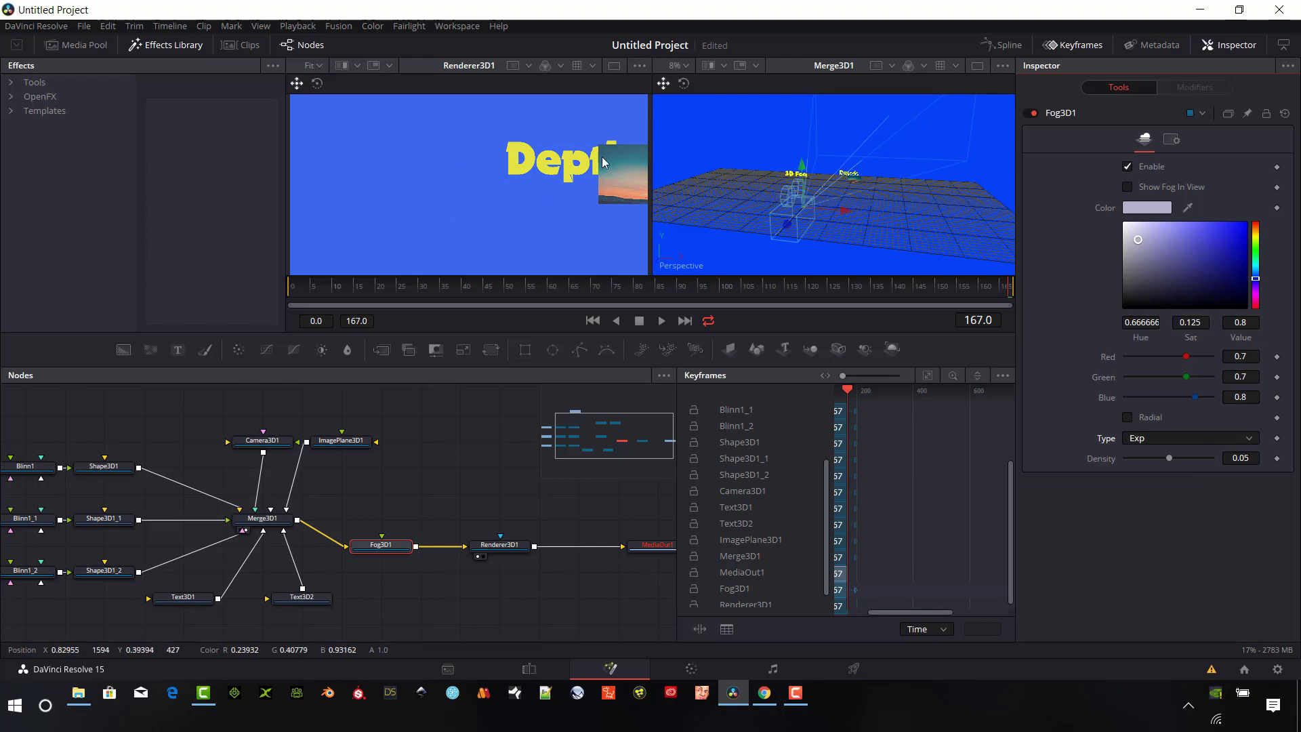
pyautogui.click(1250, 438)
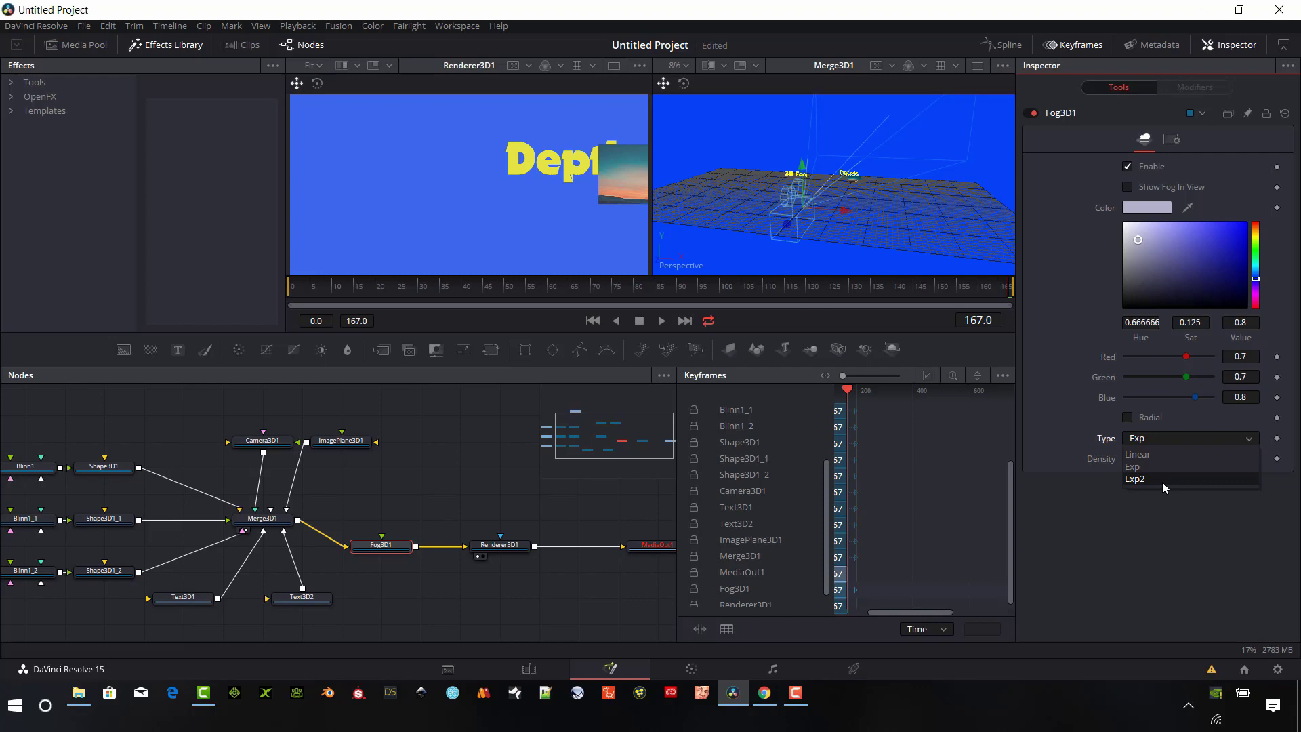
pyautogui.click(1161, 482)
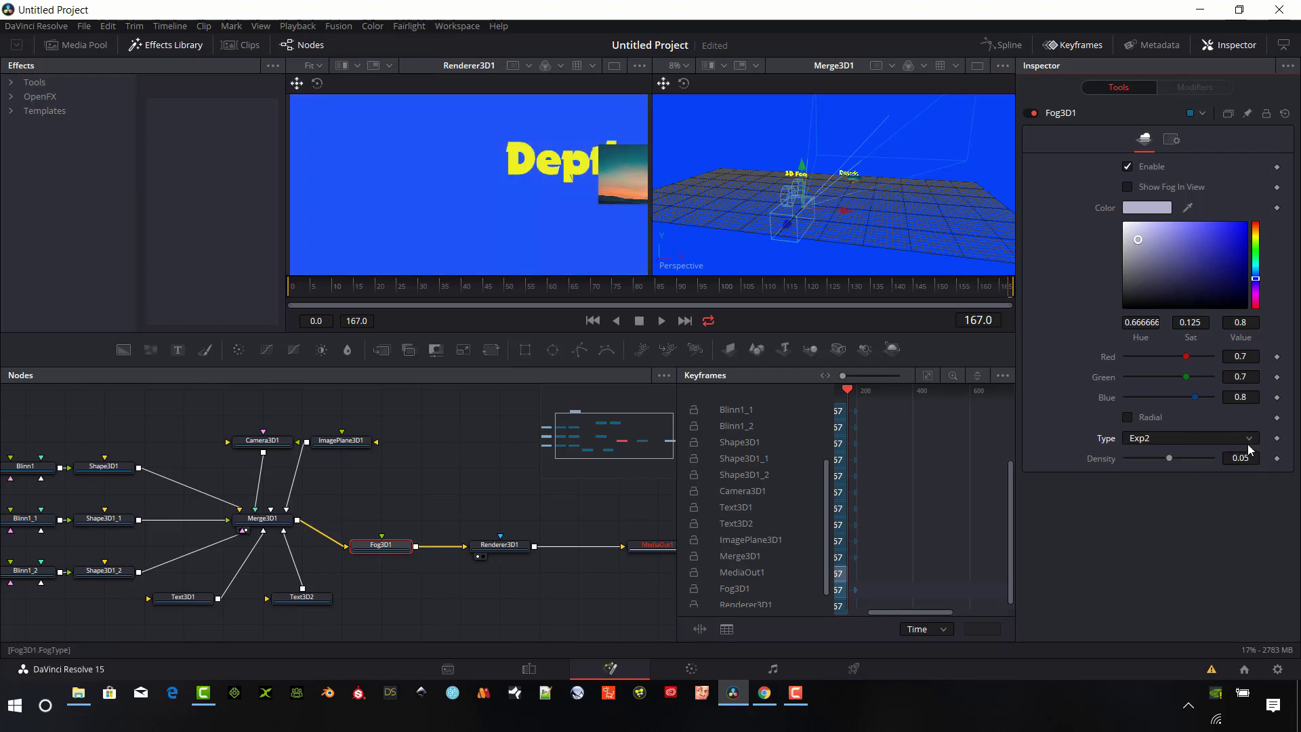
pyautogui.moveTo(1172, 457); pyautogui.dragTo(1237, 459)
pyautogui.click(1250, 438)
pyautogui.click(1165, 469)
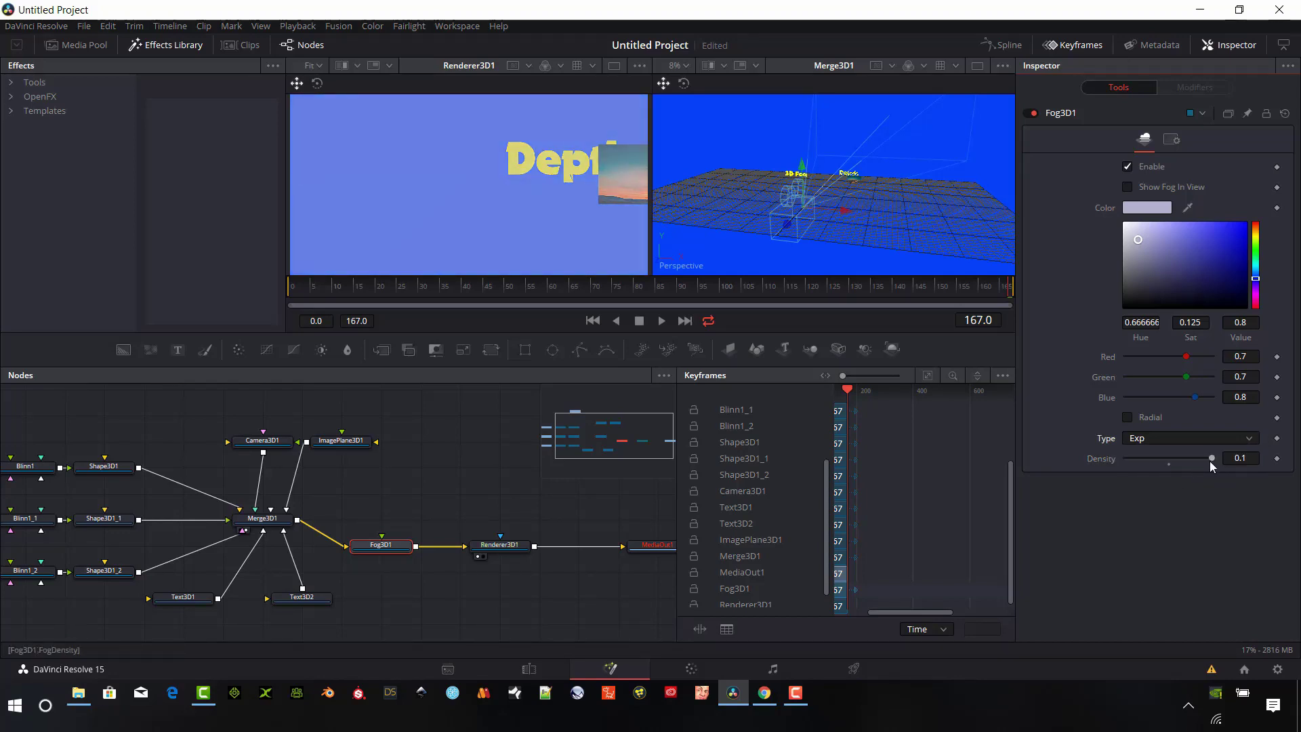
pyautogui.click(1250, 440)
pyautogui.click(1193, 479)
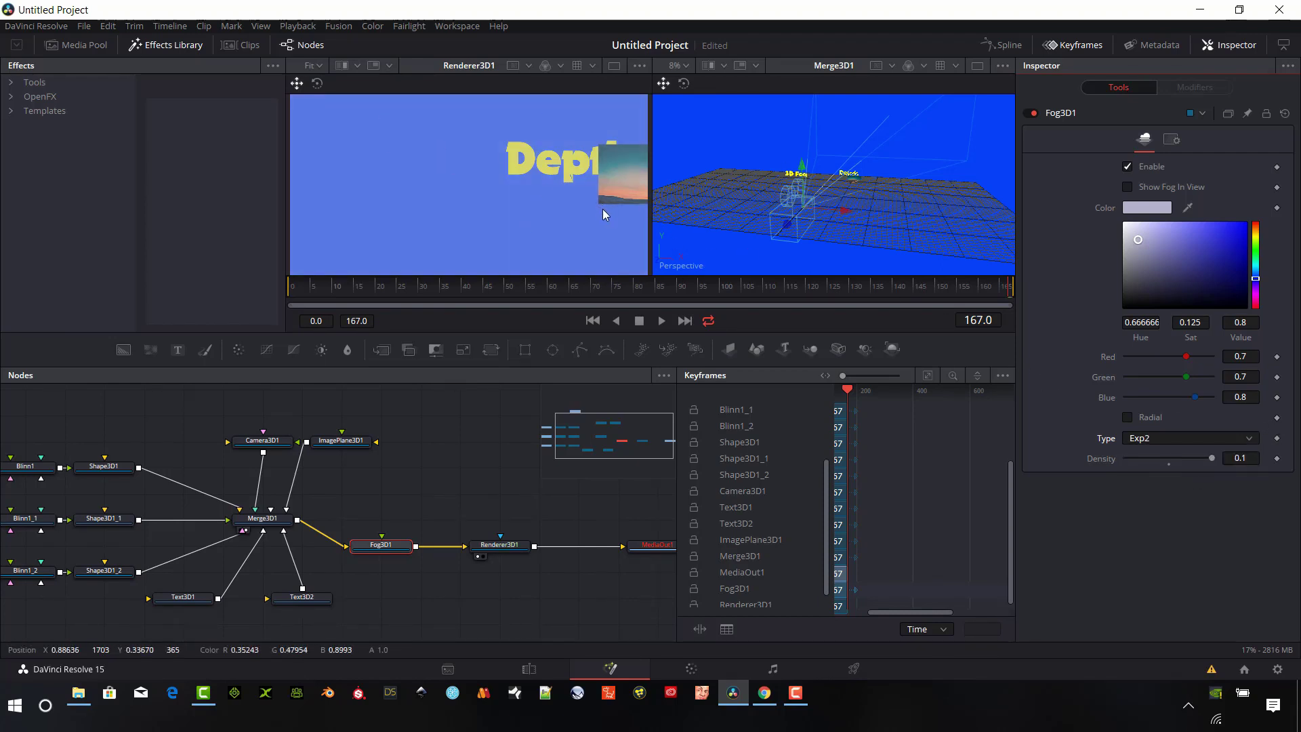
pyautogui.moveTo(574, 231)
pyautogui.mouseDown()
pyautogui.moveTo(549, 221)
pyautogui.moveTo(583, 236)
pyautogui.mouseUp()
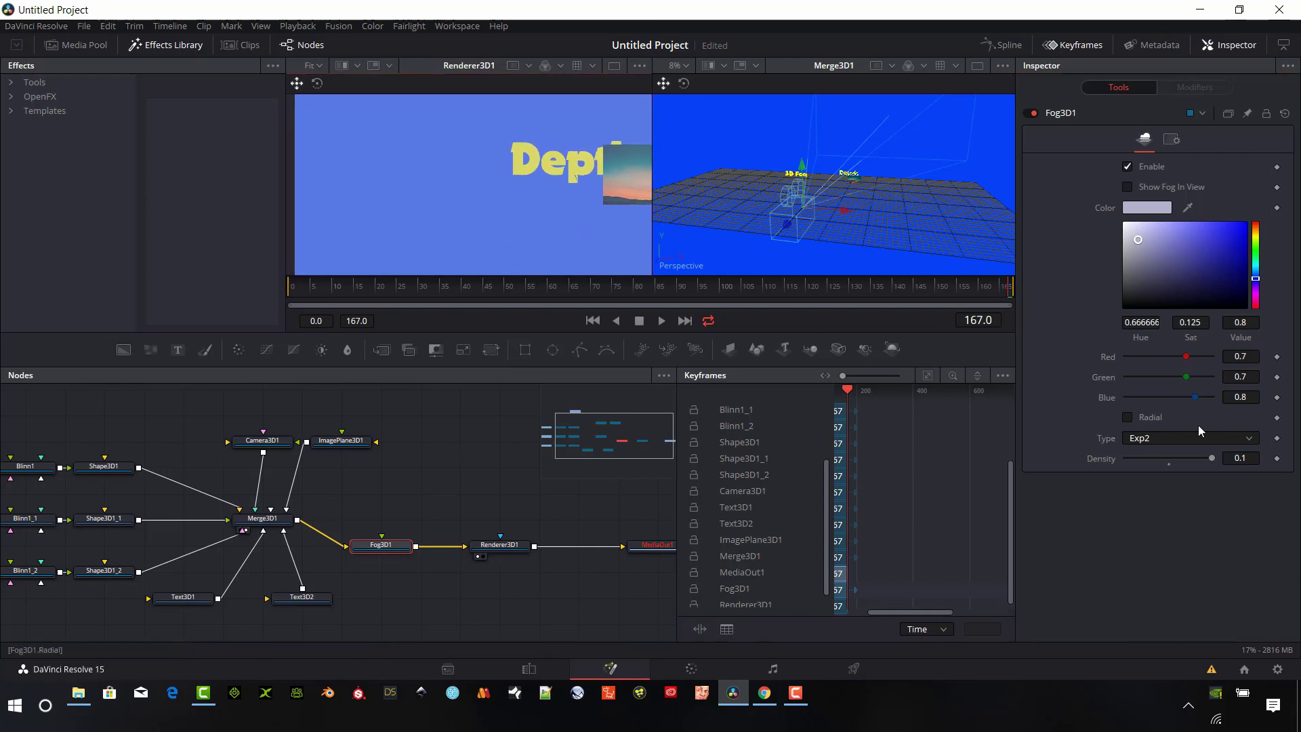
# Step: Switch Fog3D1 to Linear with fog distance Near 1.0 and Far 13.9
pyautogui.click(1224, 438)
pyautogui.click(1196, 454)
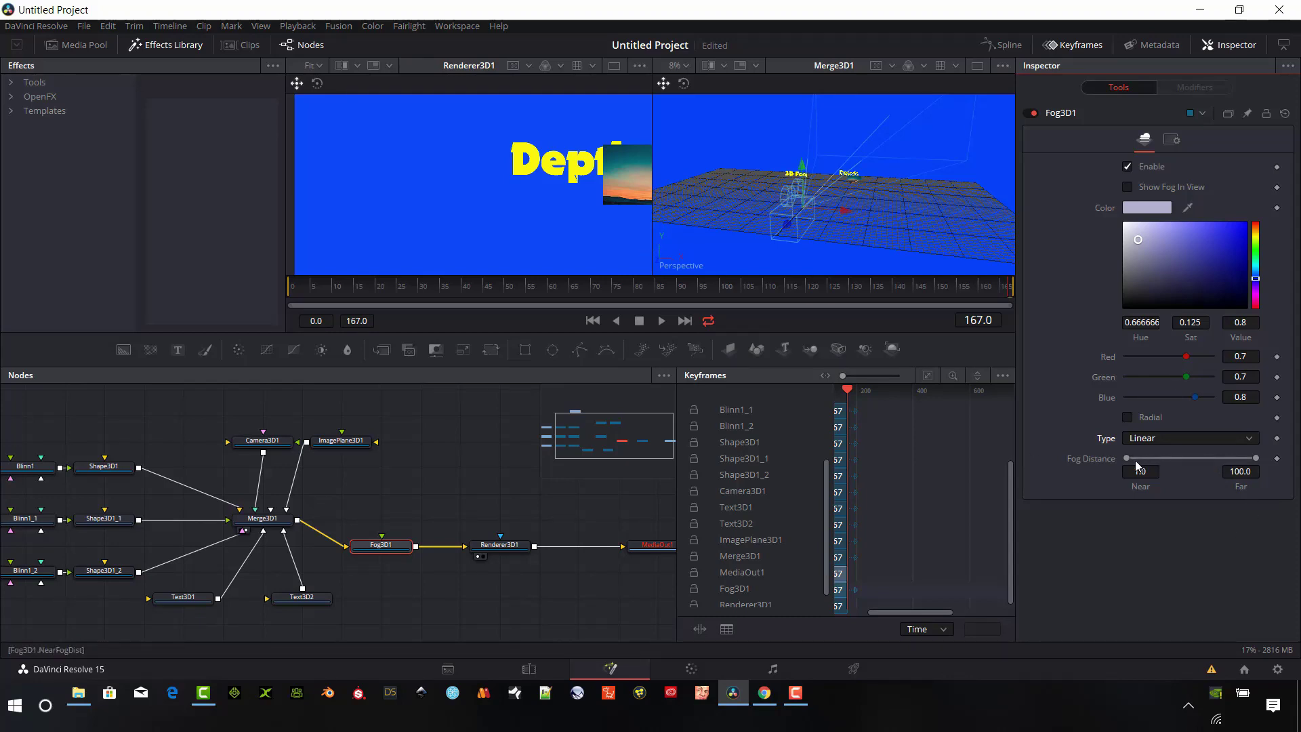
pyautogui.moveTo(1136, 466); pyautogui.dragTo(1145, 467)
pyautogui.moveTo(1255, 458); pyautogui.dragTo(1150, 470)
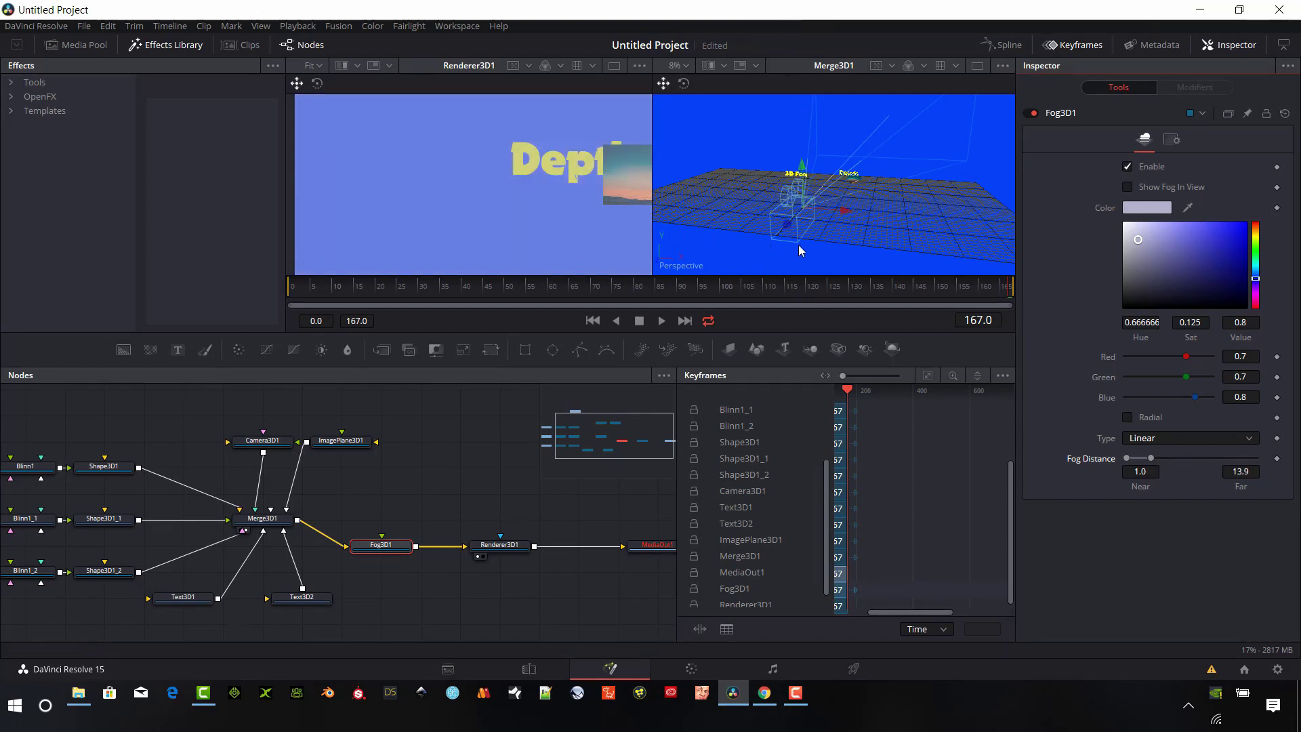
# Step: Drag the image plane and Camera3D1 to new positions so the render faintly shows '3D Fog'
pyautogui.moveTo(839, 222); pyautogui.dragTo(872, 223)
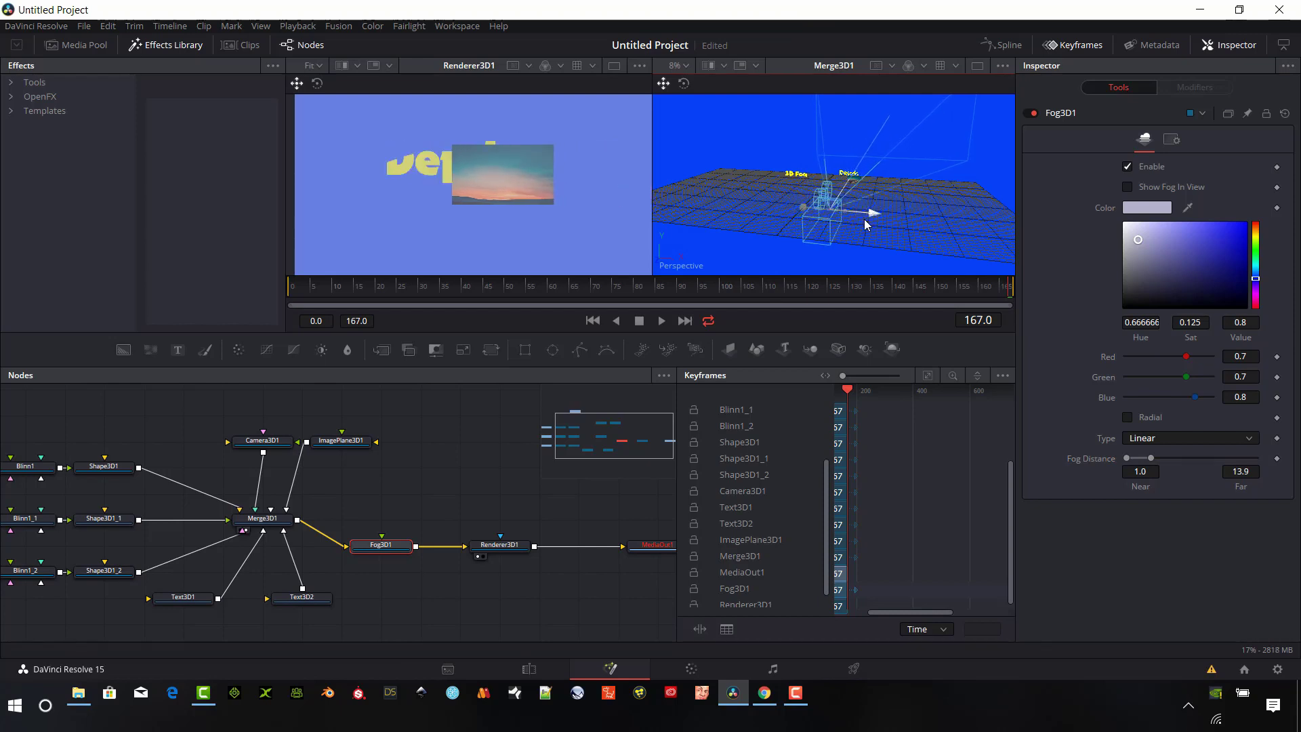
pyautogui.click(806, 245)
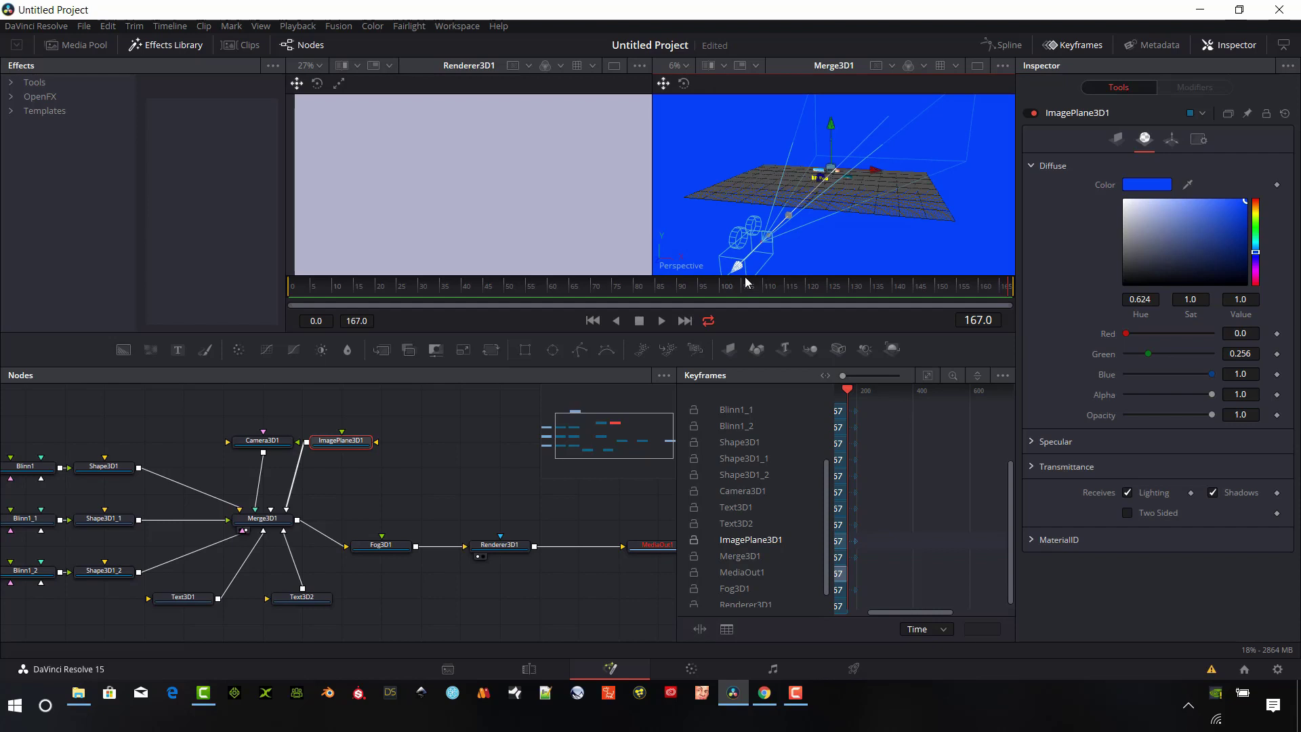
pyautogui.moveTo(747, 282); pyautogui.dragTo(818, 221)
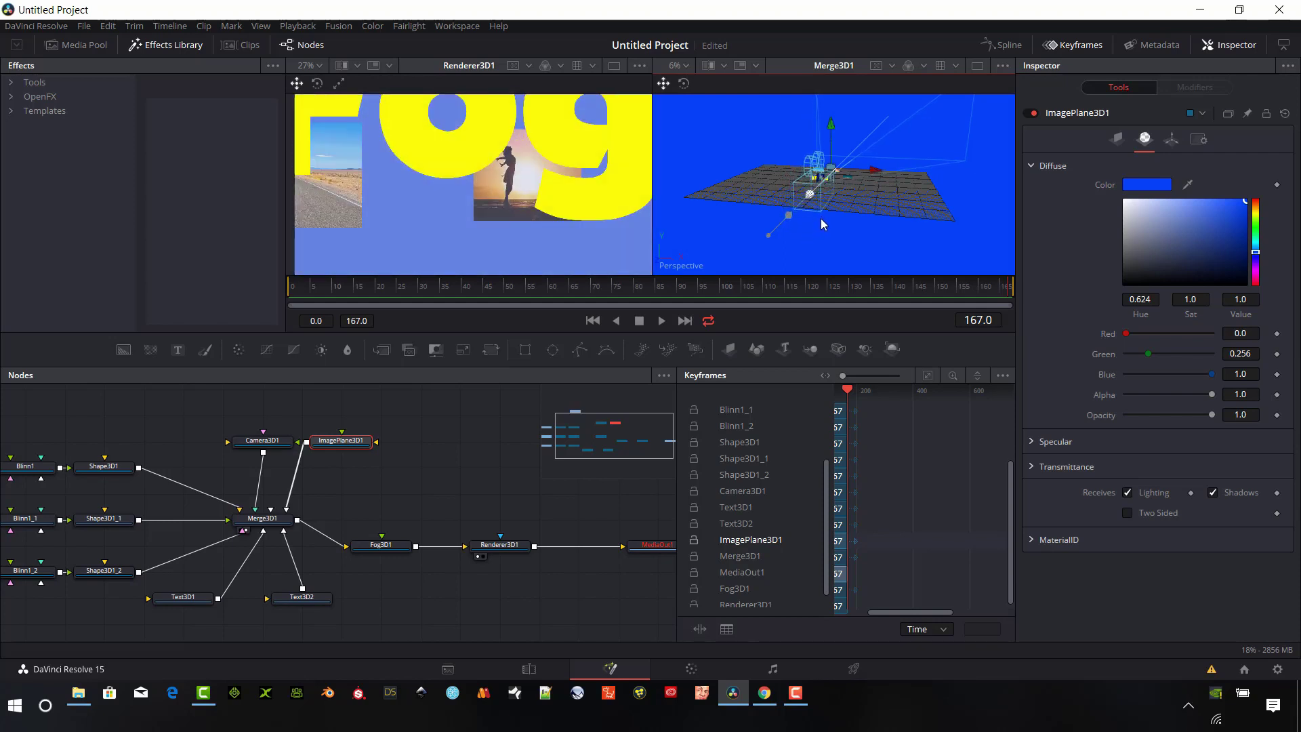
pyautogui.moveTo(822, 219); pyautogui.dragTo(782, 265)
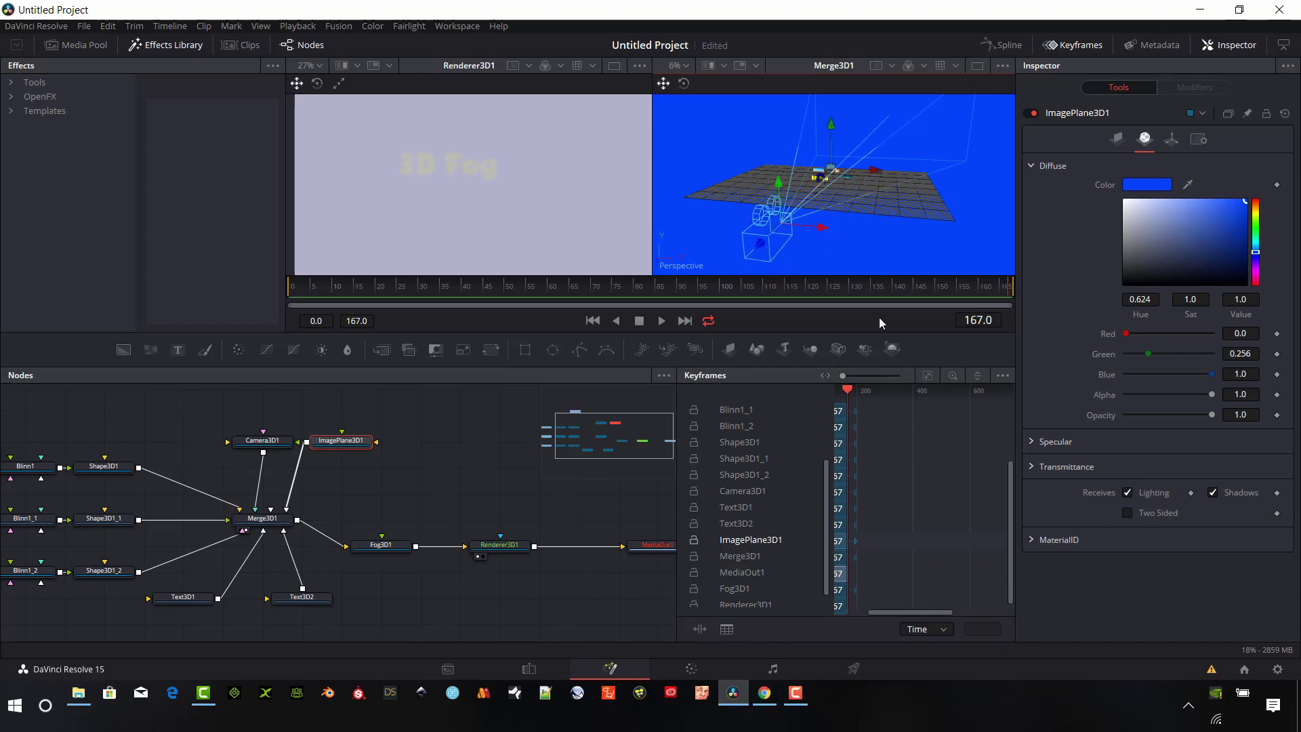
# Step: Set Fog3D1's type to Exp2 by way of Exp, reframing the camera on the 3D Fog text
pyautogui.click(413, 546)
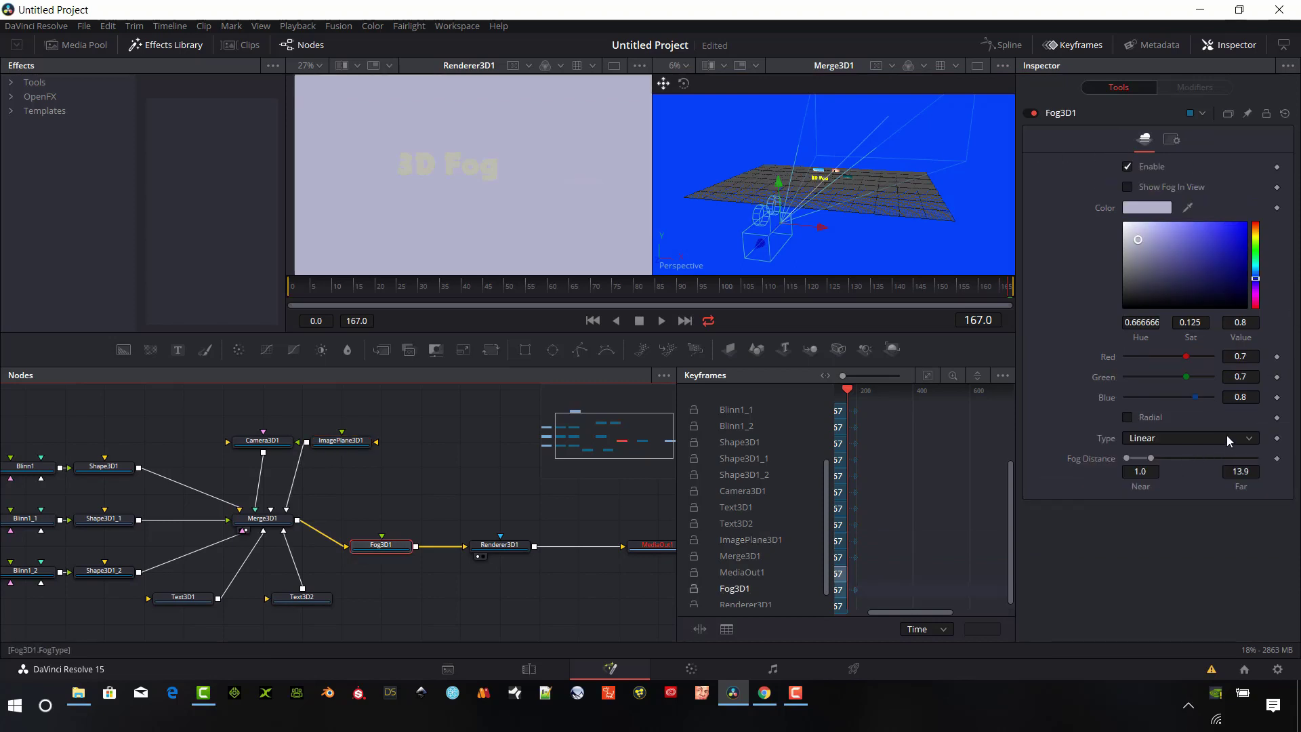
pyautogui.click(1224, 436)
pyautogui.click(1192, 469)
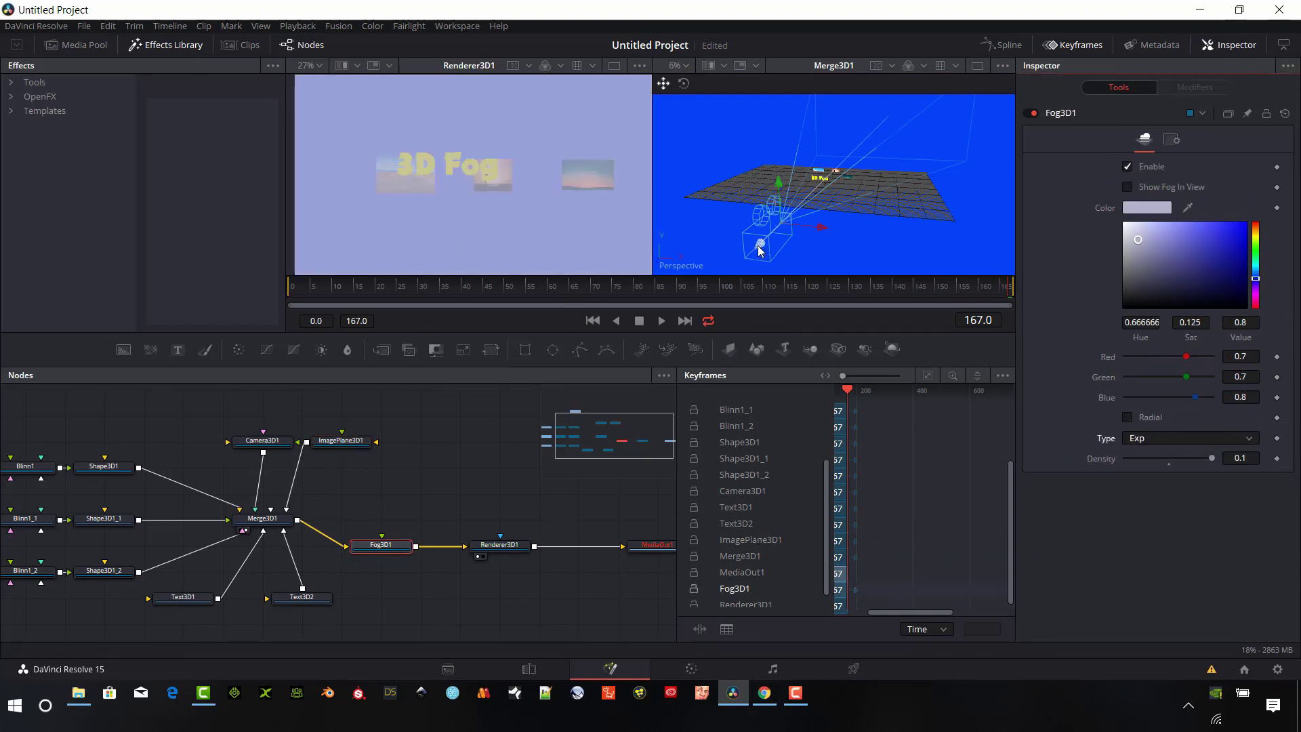
pyautogui.moveTo(762, 243); pyautogui.dragTo(736, 290)
pyautogui.click(1202, 439)
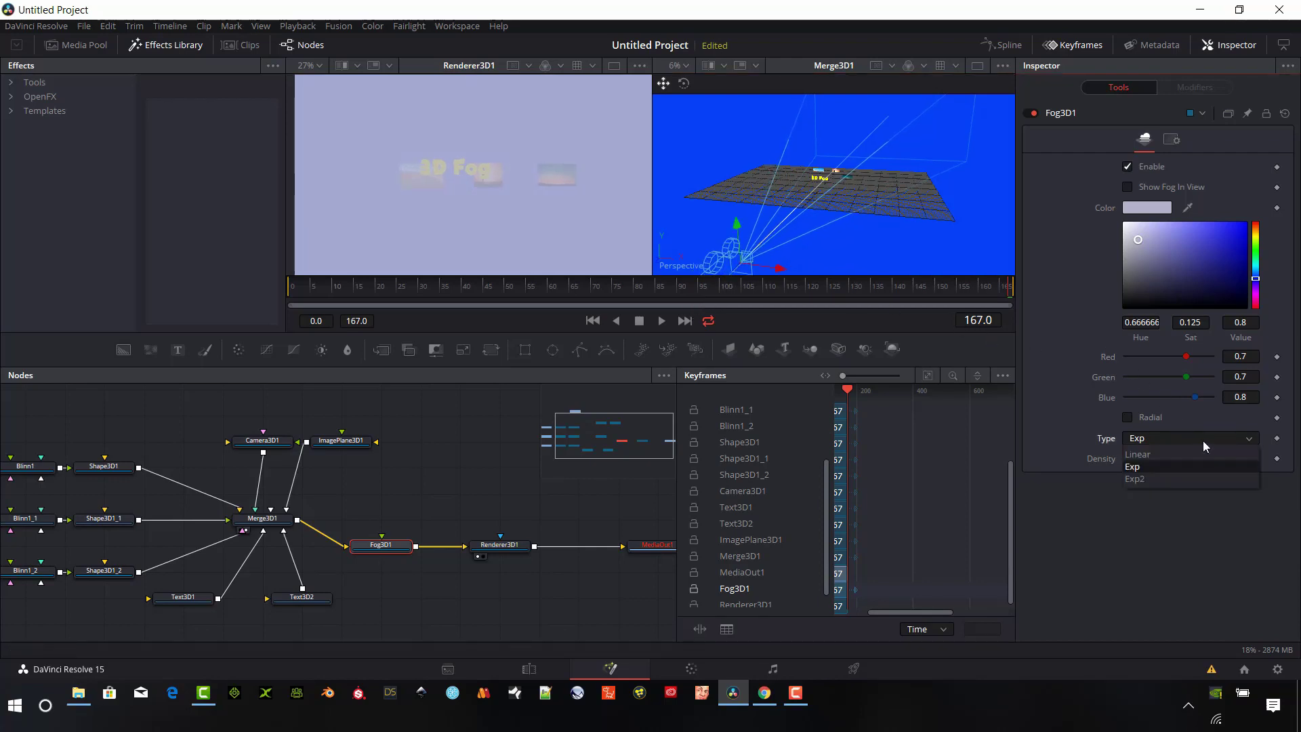
pyautogui.click(1148, 480)
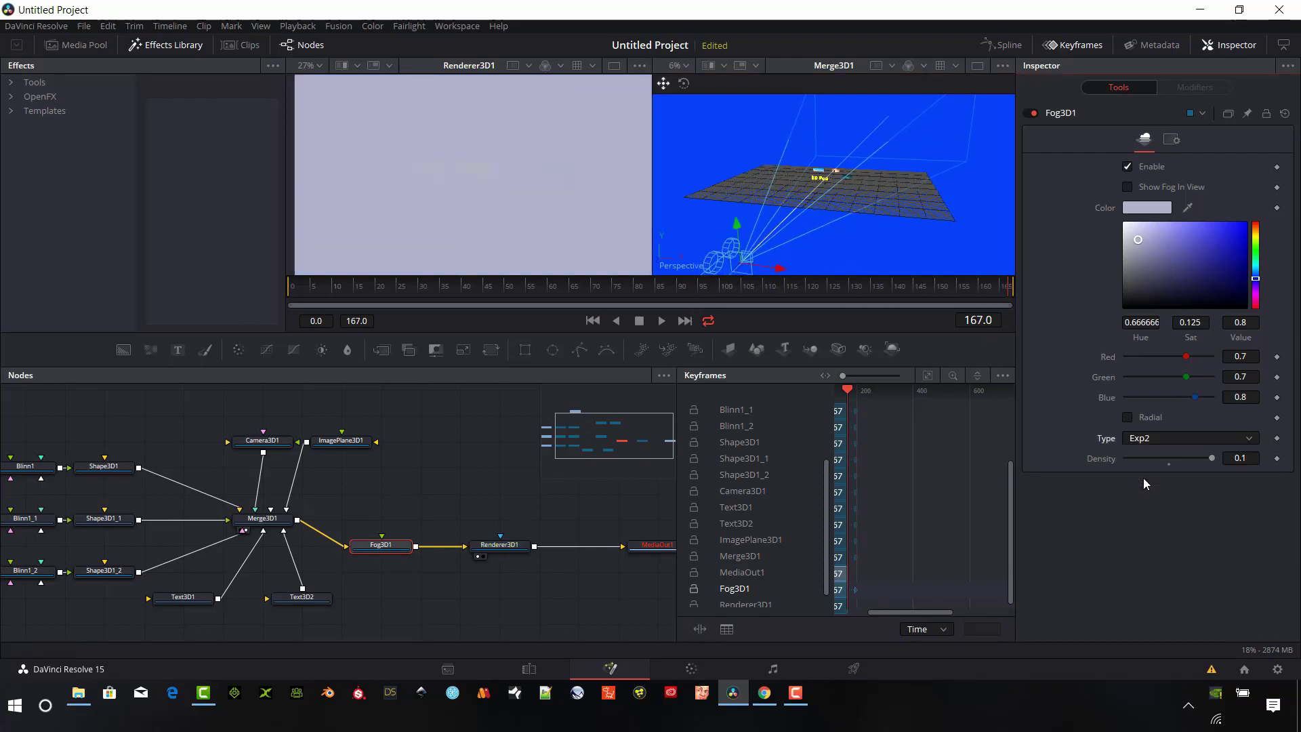
# Step: Zoom the 3D viewer out and move the camera closer to the 3D Fog text
pyautogui.click(739, 272)
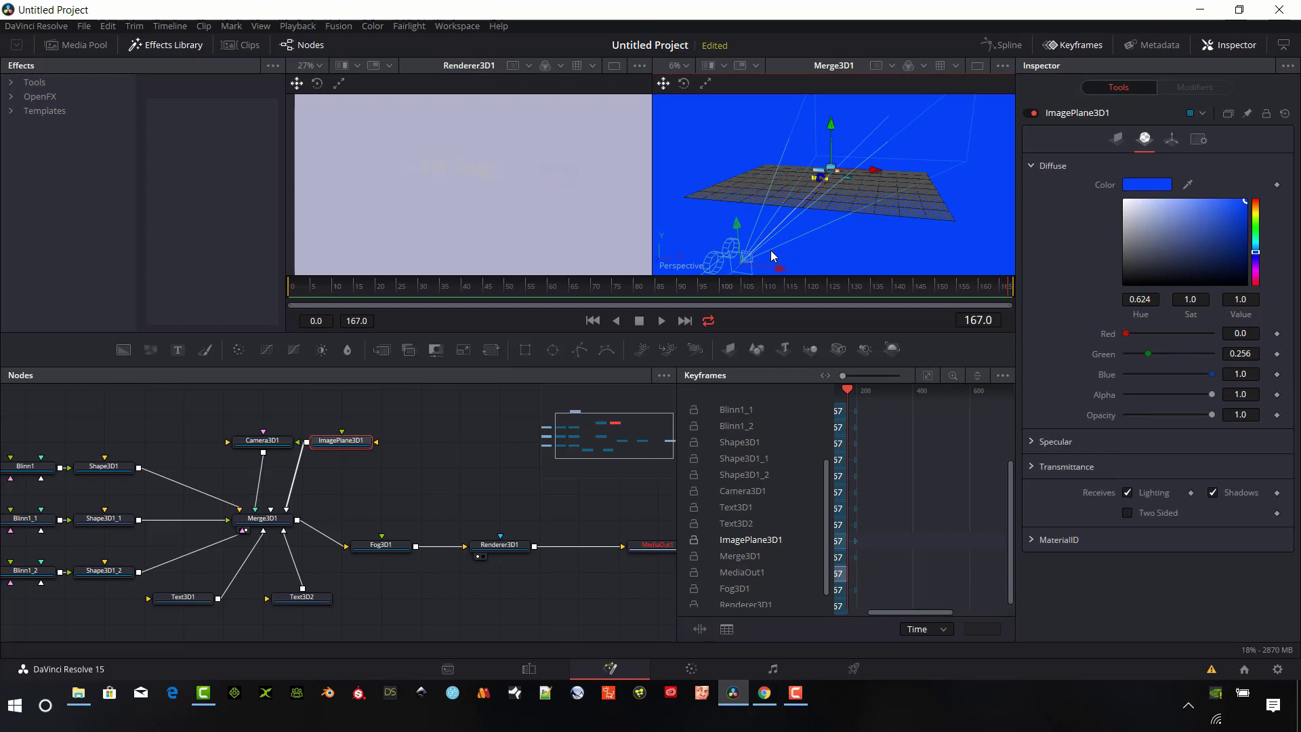
pyautogui.scroll(-3, 771, 250)
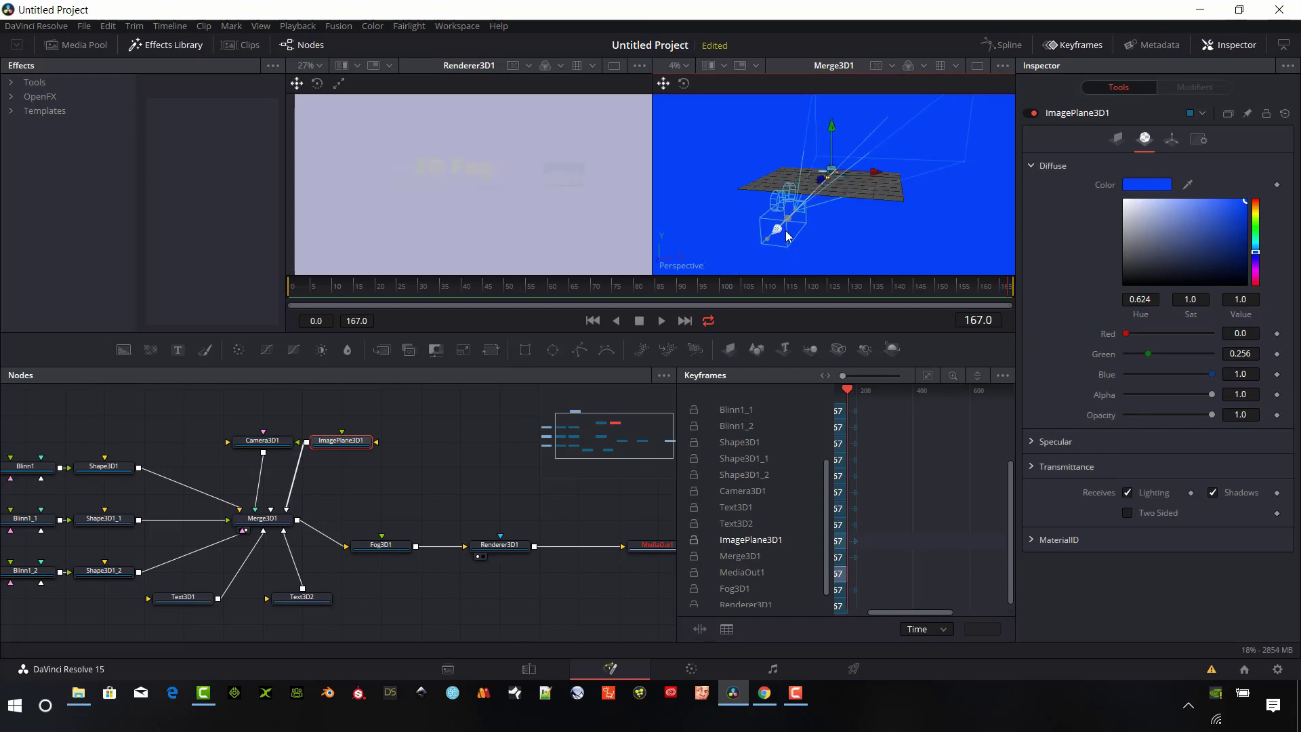
pyautogui.moveTo(788, 236)
pyautogui.mouseDown()
pyautogui.moveTo(856, 188)
pyautogui.moveTo(795, 241)
pyautogui.moveTo(796, 213)
pyautogui.mouseUp()
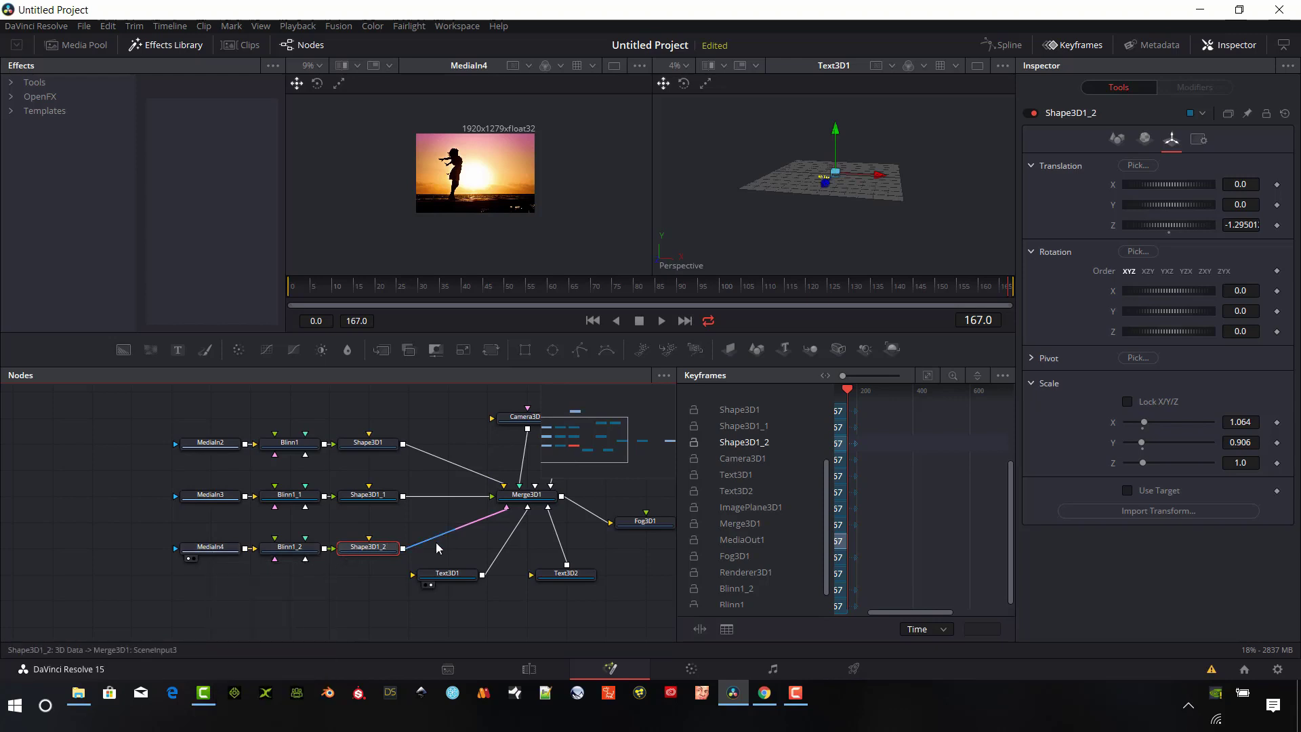
# Step: Disconnect Shape3D1_2 from Merge3D1 and select the MediaIn4 silhouette image node
pyautogui.moveTo(507, 521); pyautogui.dragTo(113, 572)
pyautogui.click(113, 571)
pyautogui.moveTo(201, 607); pyautogui.dragTo(335, 503)
# Step: Switch the 3D viewer to Front view and show MediaIn4 in the left viewer
pyautogui.rightClick(847, 200)
pyautogui.moveTo(934, 308)
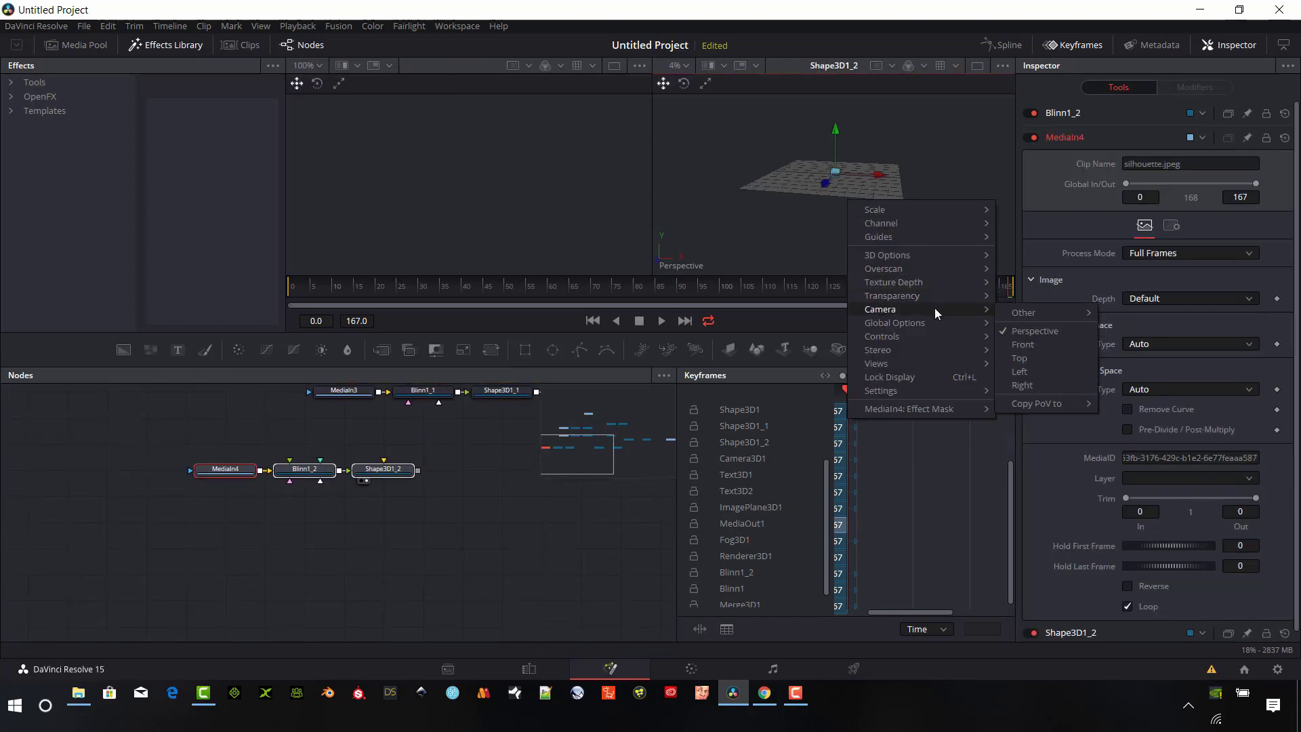
pyautogui.click(1046, 346)
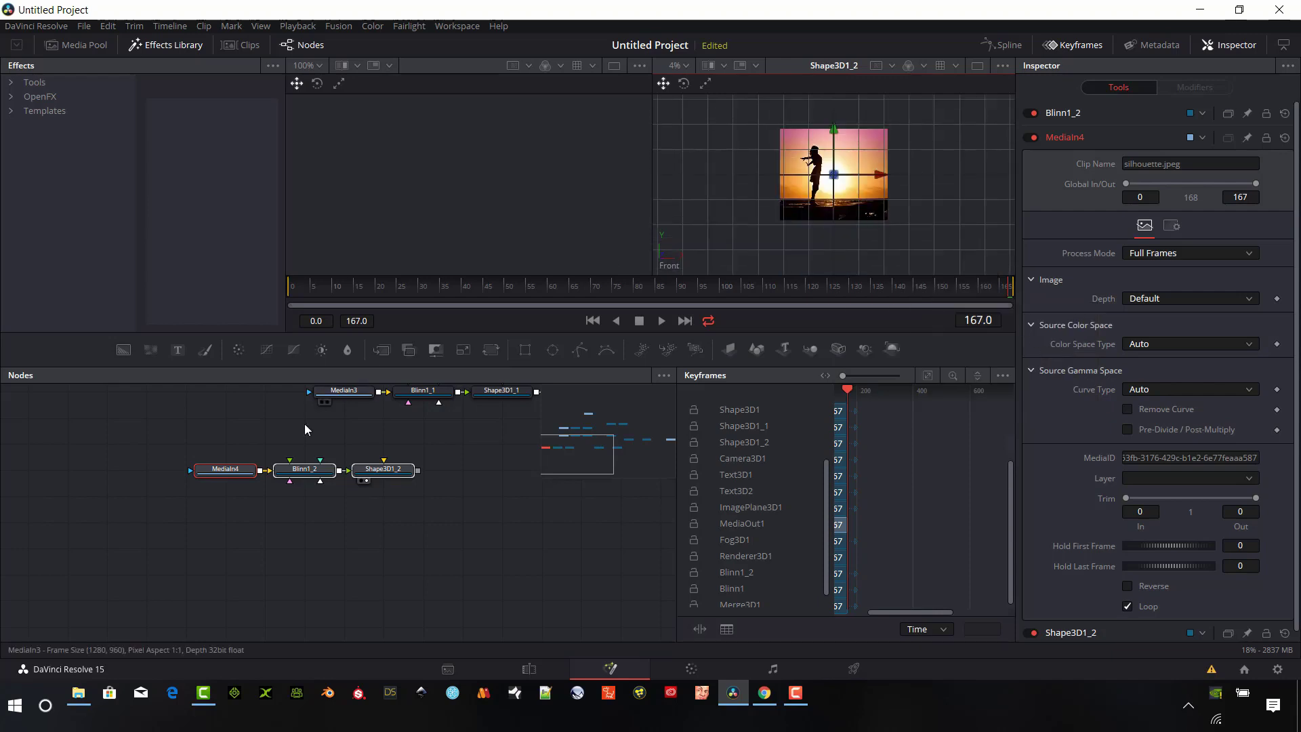
pyautogui.click(203, 481)
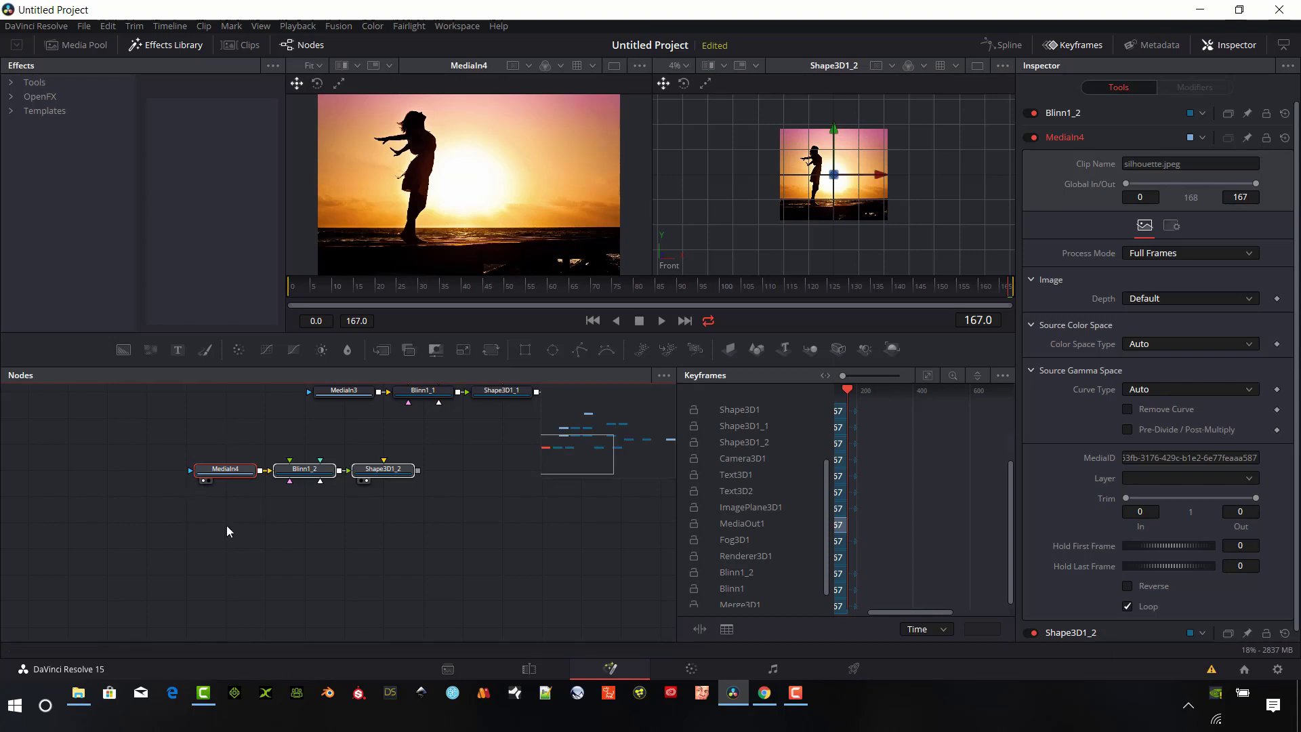
# Step: Add a Fog node after MediaIn4 by searching 'fo' in the tool search
pyautogui.hotkey('shift', 'space')
pyautogui.write('fa')
pyautogui.press('BackSpace')
pyautogui.write('o')
pyautogui.click(691, 521)
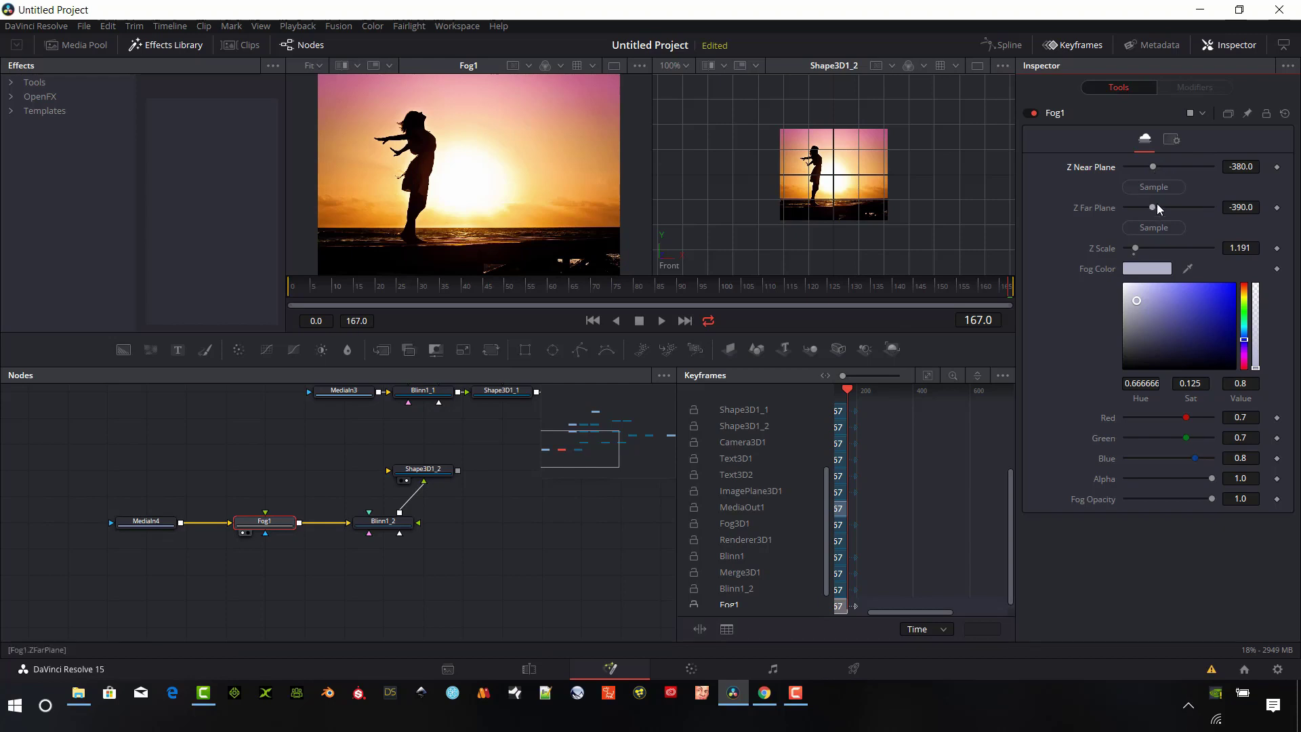
# Step: Set Fog1's Z Near Plane to 590 and Z Far Plane to -420, and pick a saturated blue-purple Fog Color
pyautogui.moveTo(1156, 164); pyautogui.dragTo(1151, 214)
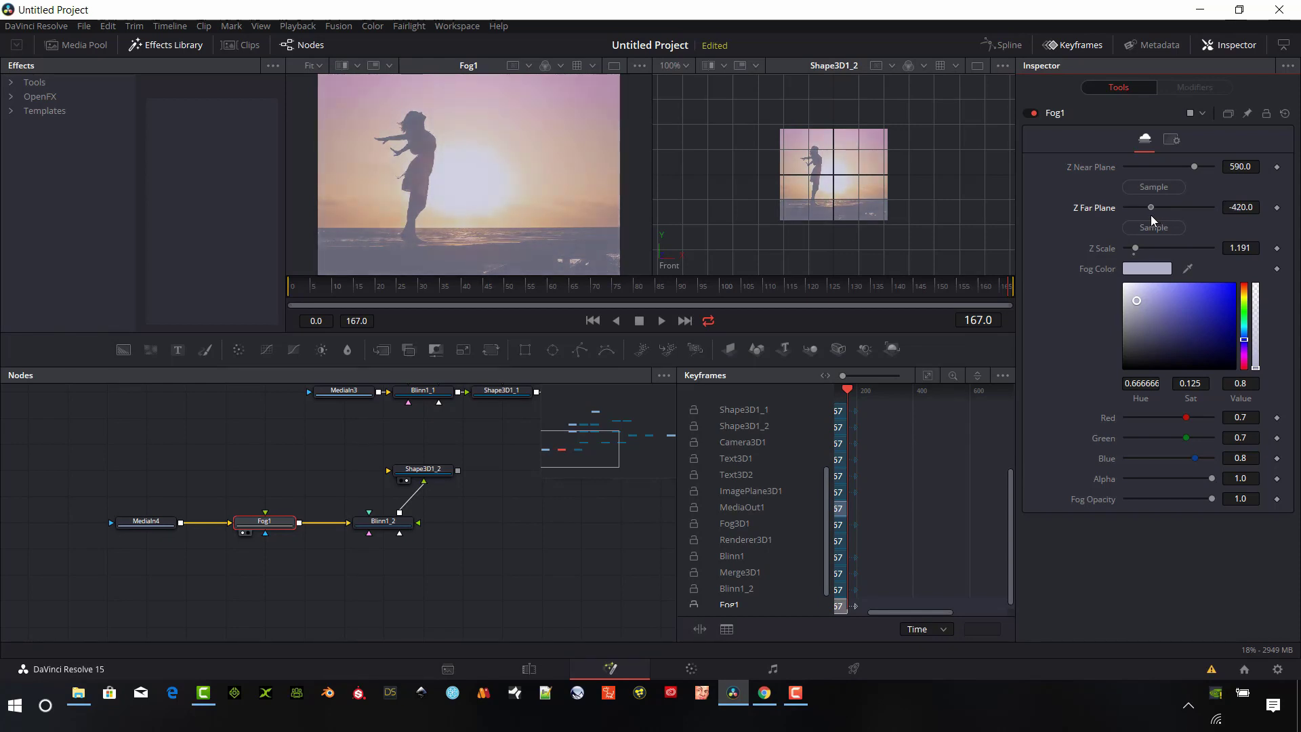
pyautogui.moveTo(1207, 323)
pyautogui.mouseDown()
pyautogui.moveTo(1213, 296)
pyautogui.moveTo(1209, 311)
pyautogui.mouseUp()
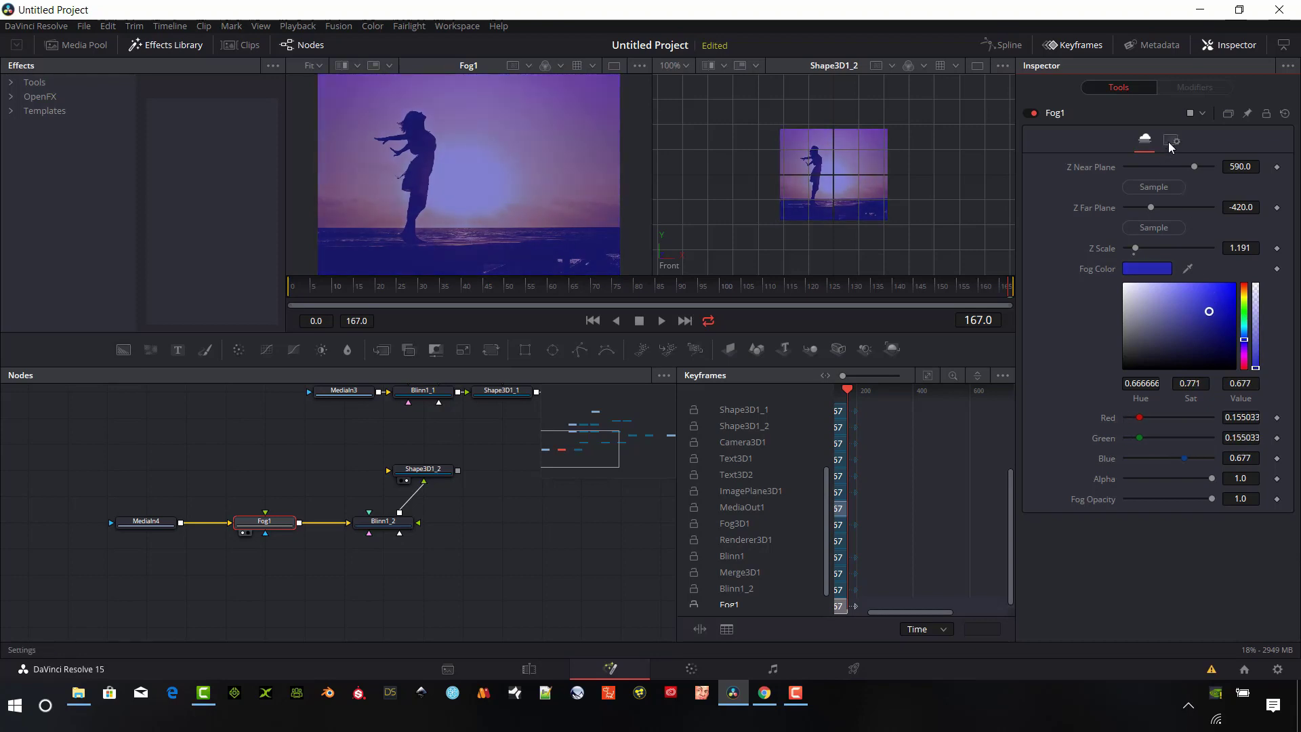
# Step: In Fog1's Settings, turn red processing off and keep green and blue on
pyautogui.click(1170, 142)
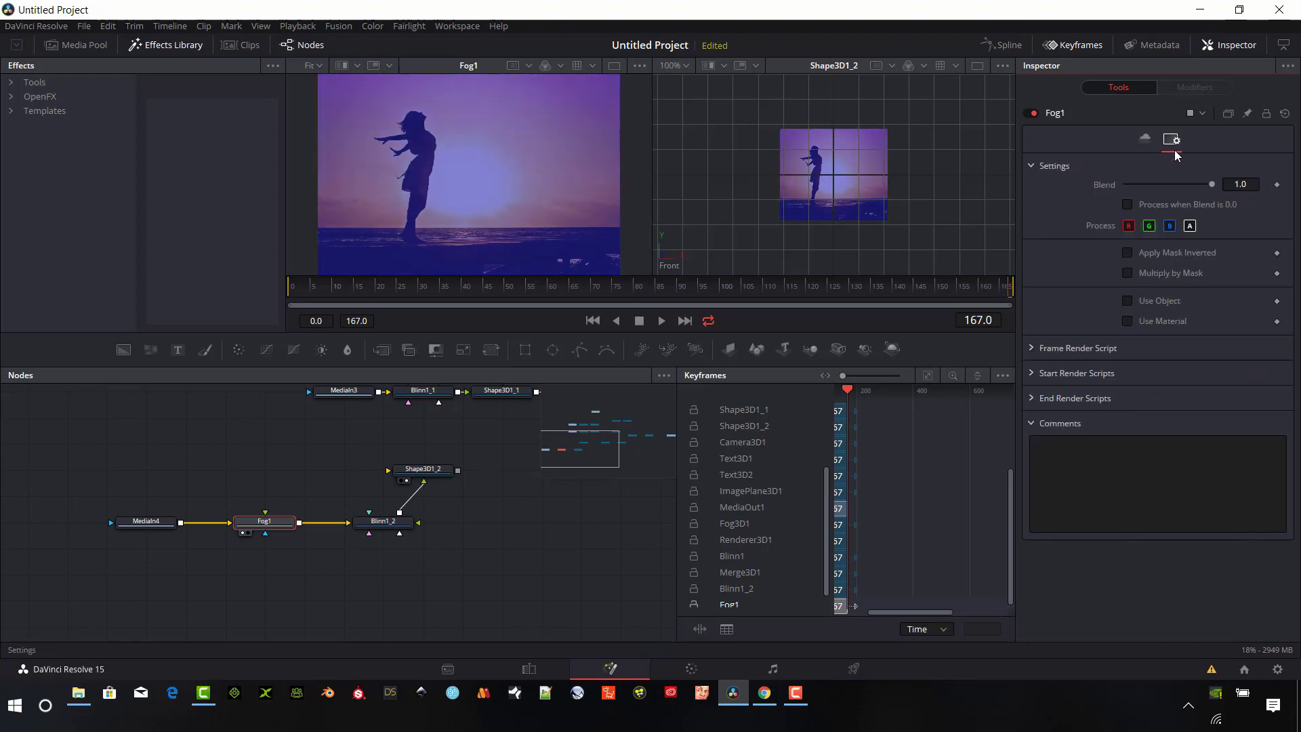
pyautogui.click(1129, 226)
pyautogui.click(1129, 226)
pyautogui.click(1150, 227)
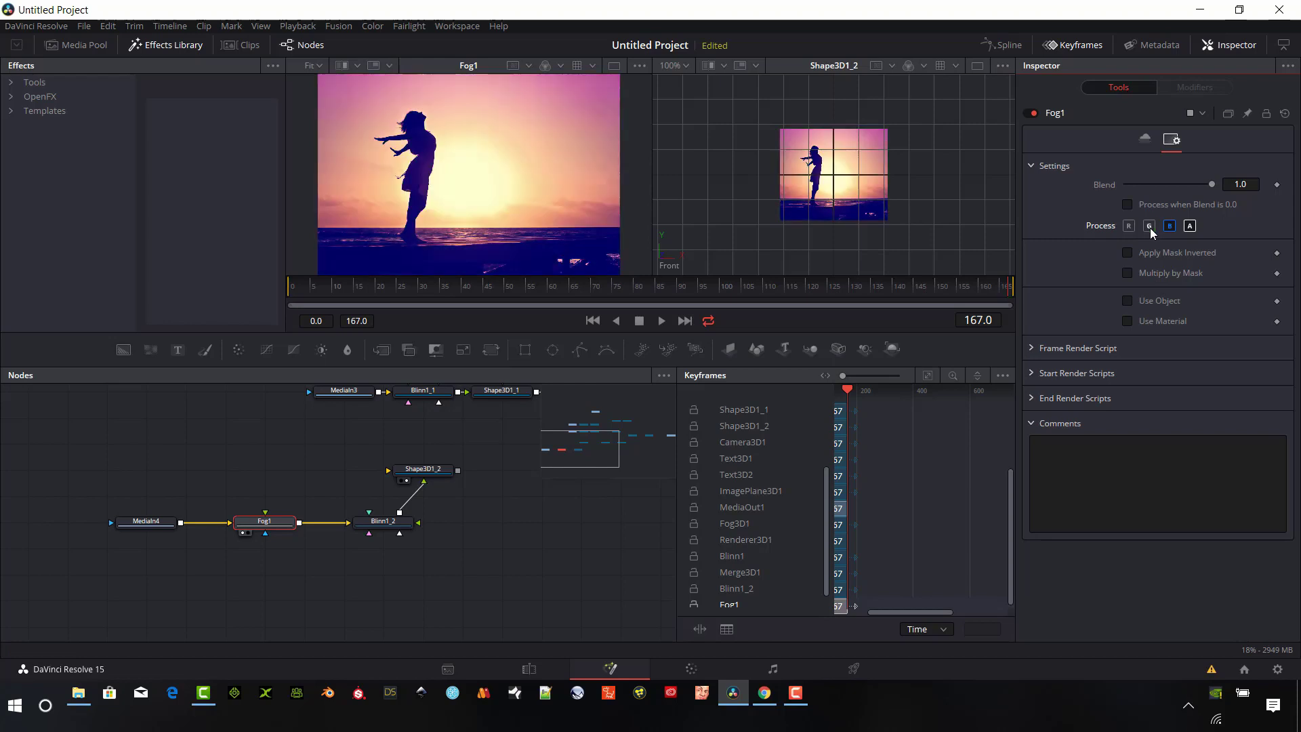
pyautogui.click(1169, 226)
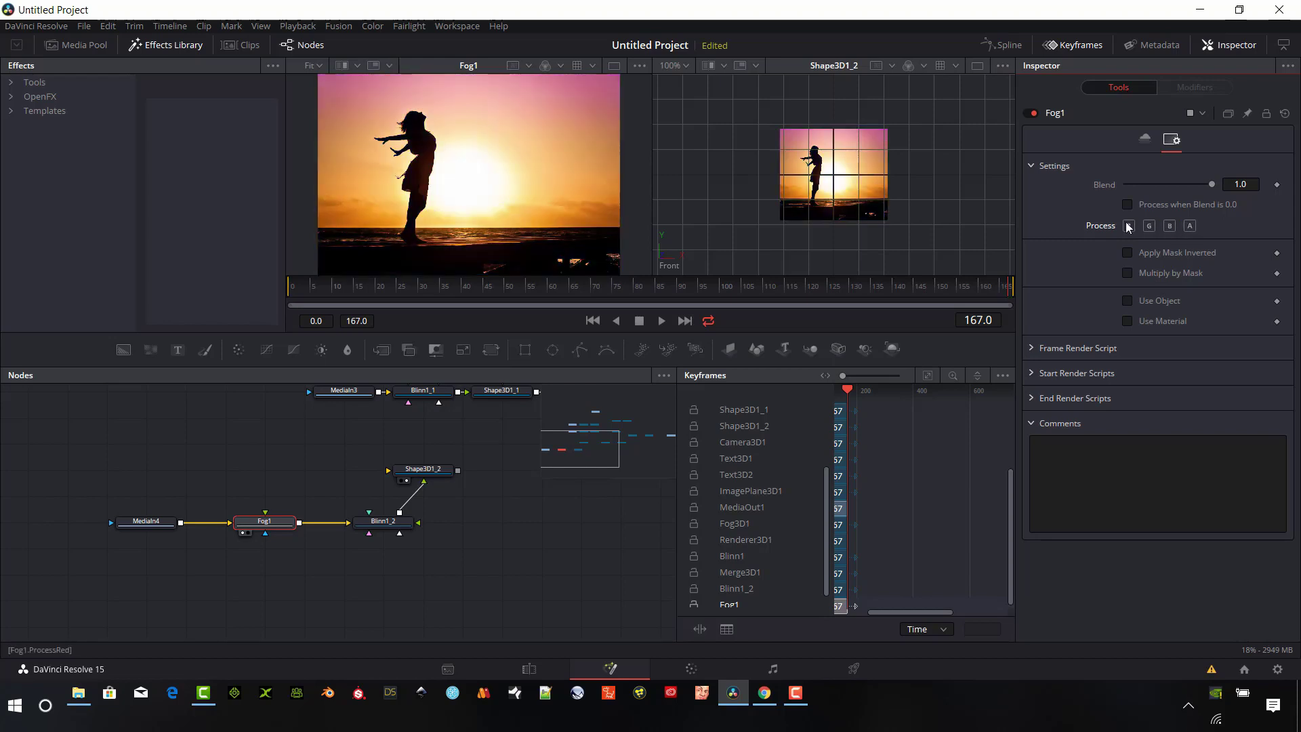
pyautogui.click(1129, 225)
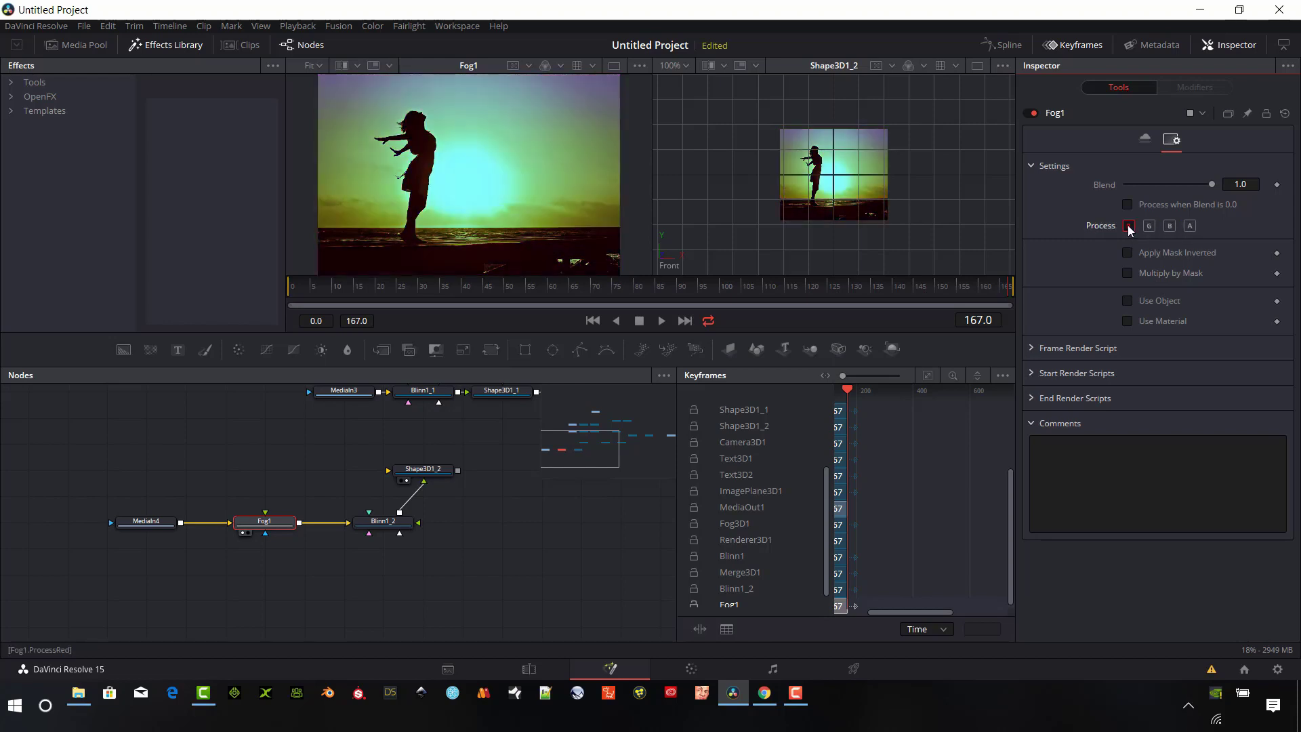
pyautogui.click(1129, 226)
pyautogui.click(1170, 226)
pyautogui.click(1144, 228)
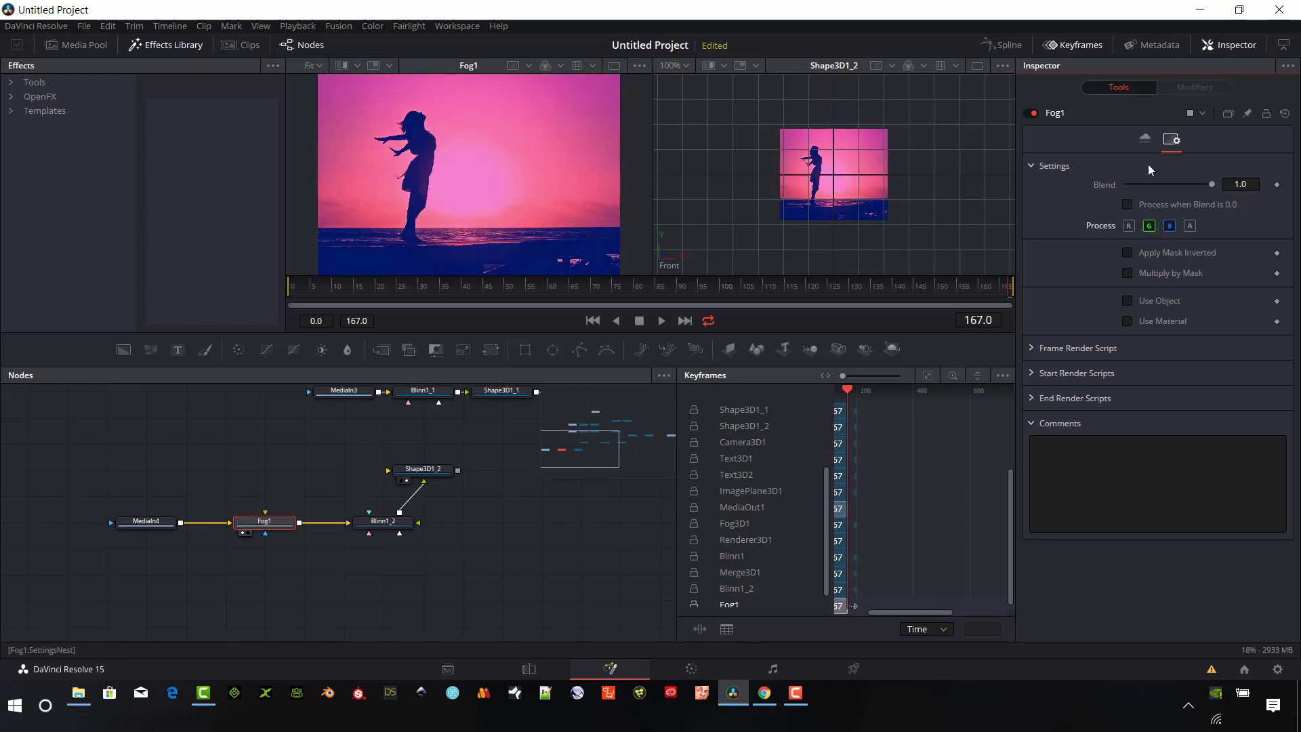
# Step: Saturate Fog1's colour, lower its opacity slightly, and set Z Near 370 and Z Far 130
pyautogui.click(1145, 139)
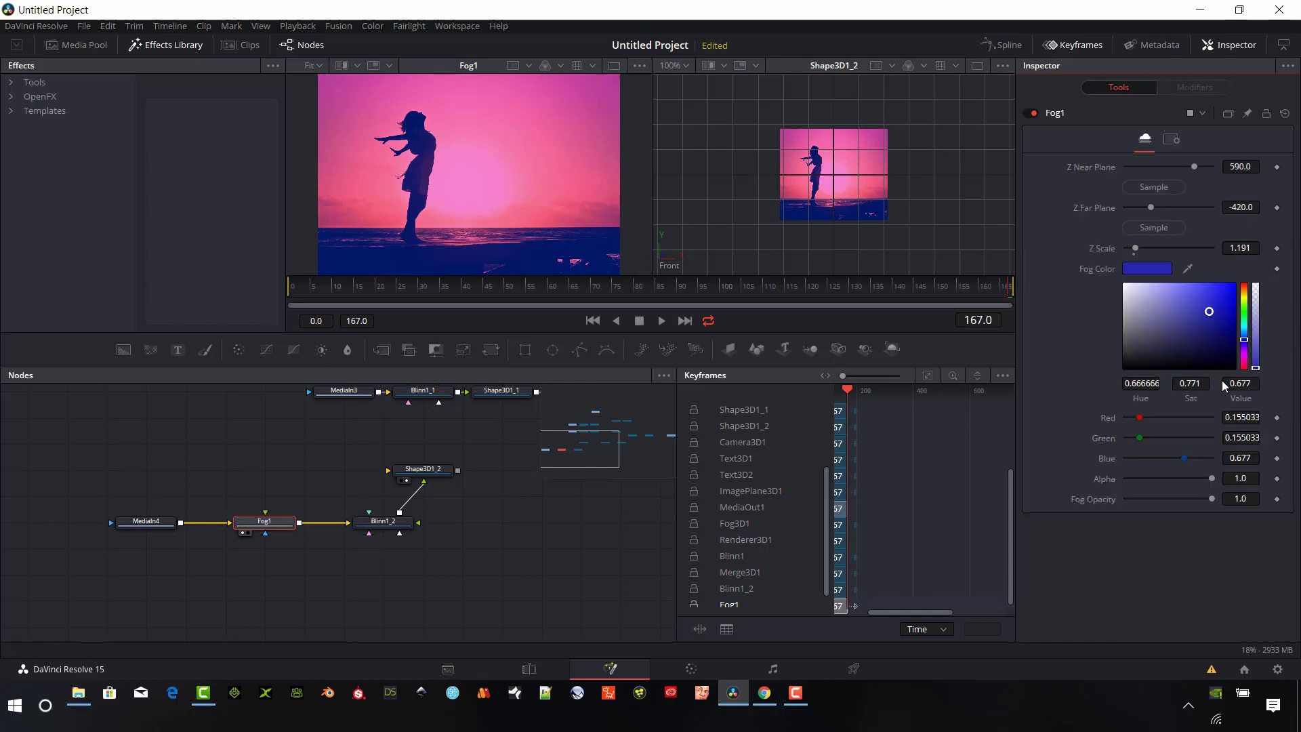
pyautogui.moveTo(1214, 314); pyautogui.dragTo(1213, 311)
pyautogui.moveTo(1210, 498)
pyautogui.mouseDown()
pyautogui.moveTo(1165, 499)
pyautogui.moveTo(1229, 503)
pyautogui.mouseUp()
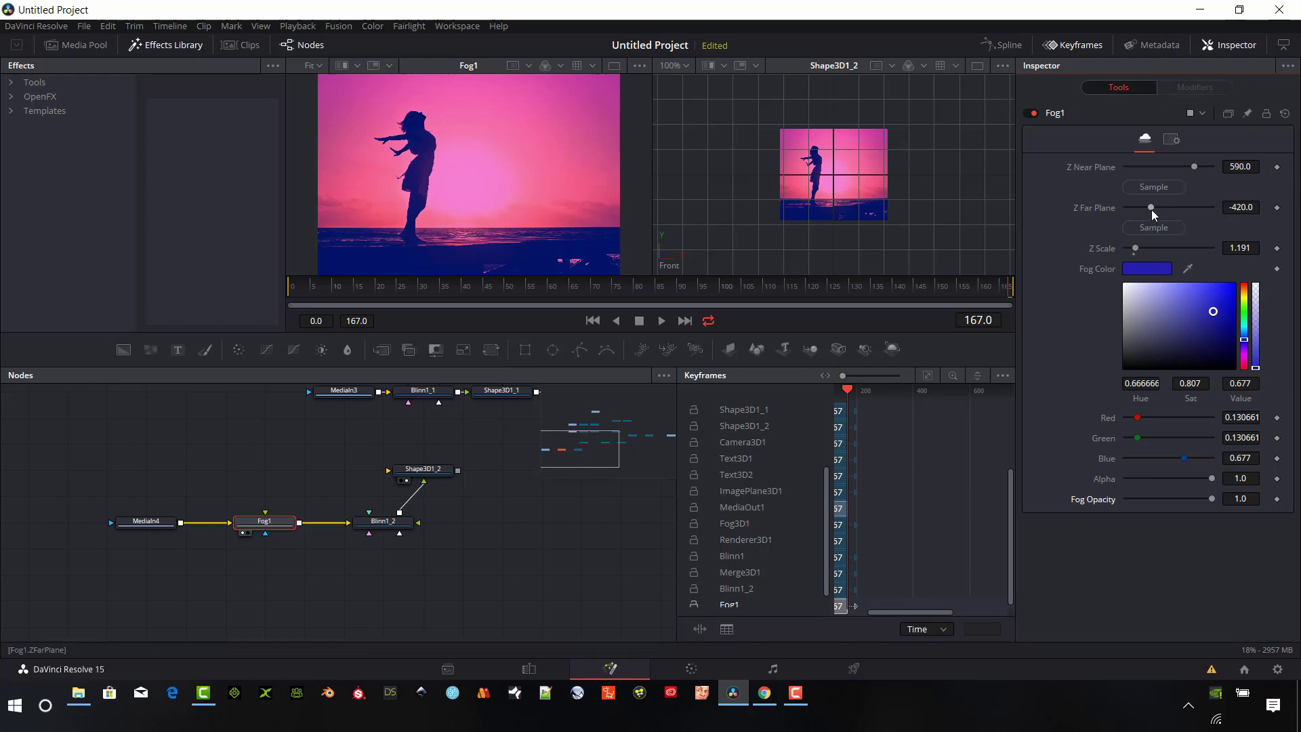
pyautogui.moveTo(1152, 209); pyautogui.dragTo(1161, 209)
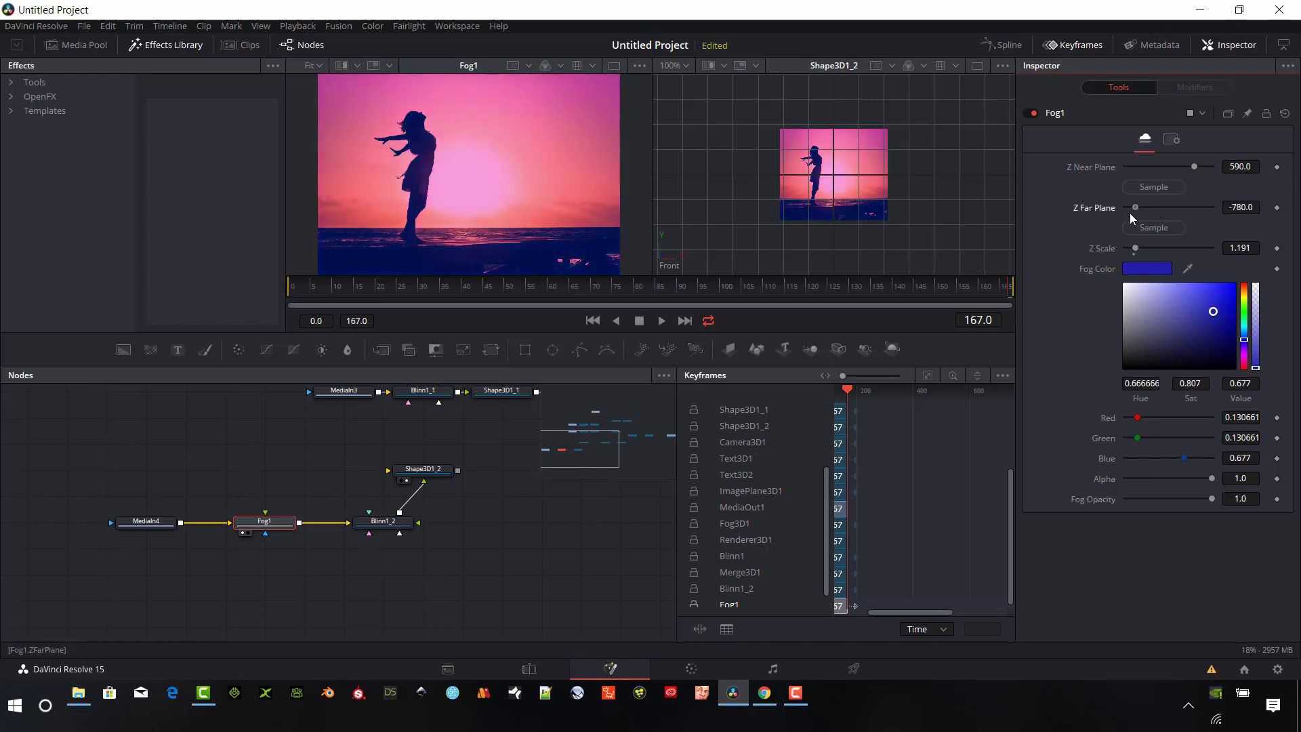
pyautogui.moveTo(1193, 164)
pyautogui.mouseDown()
pyautogui.moveTo(1140, 205)
pyautogui.moveTo(1174, 207)
pyautogui.moveTo(1161, 171)
pyautogui.moveTo(1185, 171)
pyautogui.mouseUp()
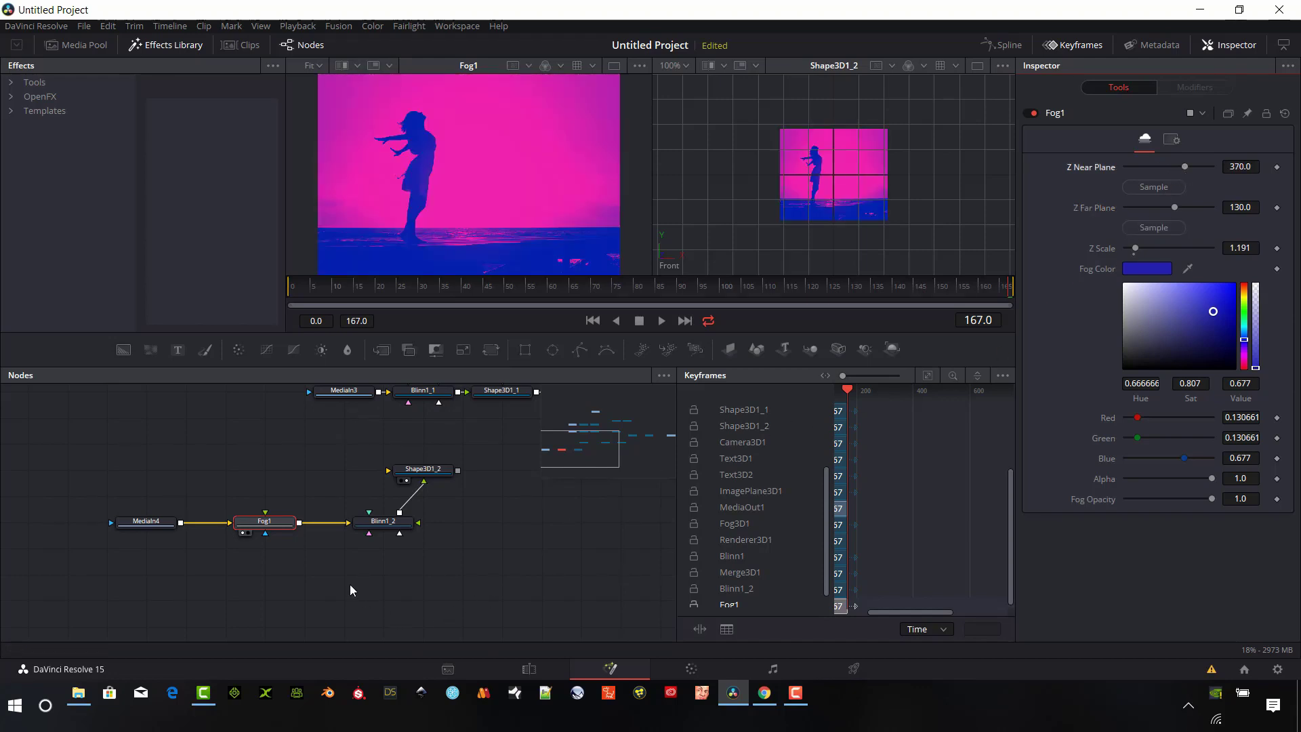